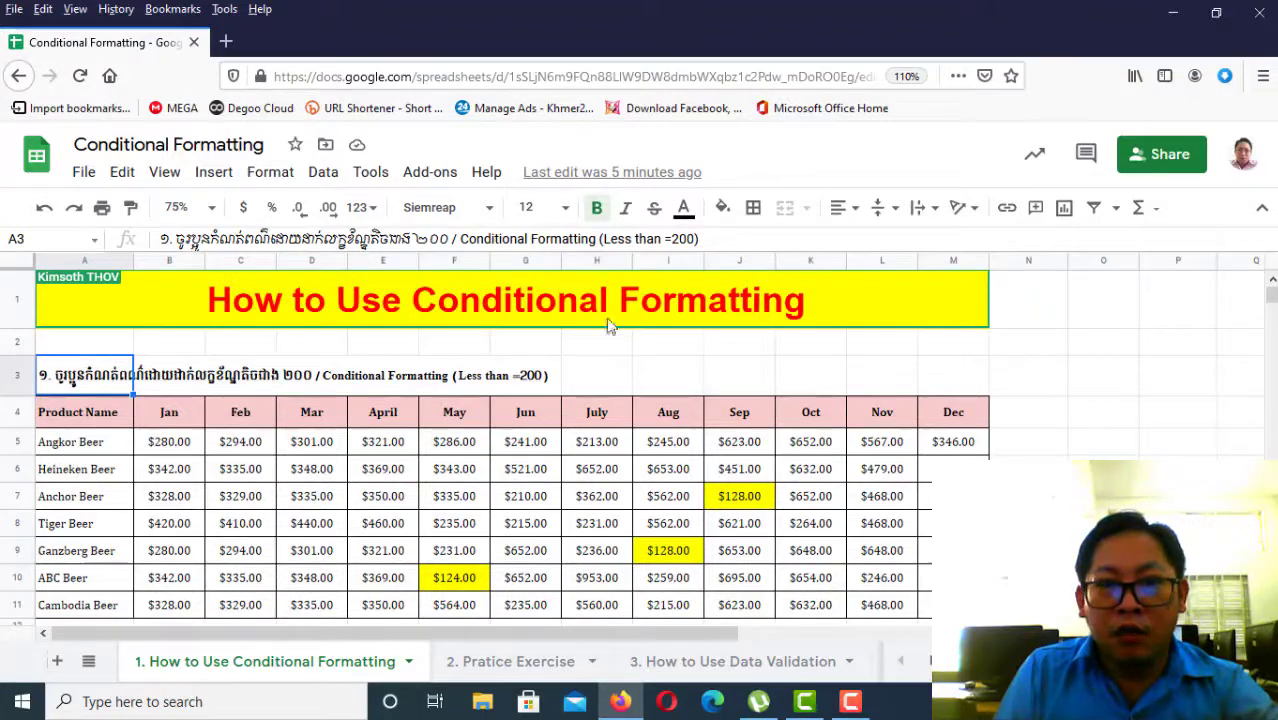
Review the example tables on the "1. How to Use Conditional Formatting" and "3. How to Use Data Validation" sheets
click(758, 662)
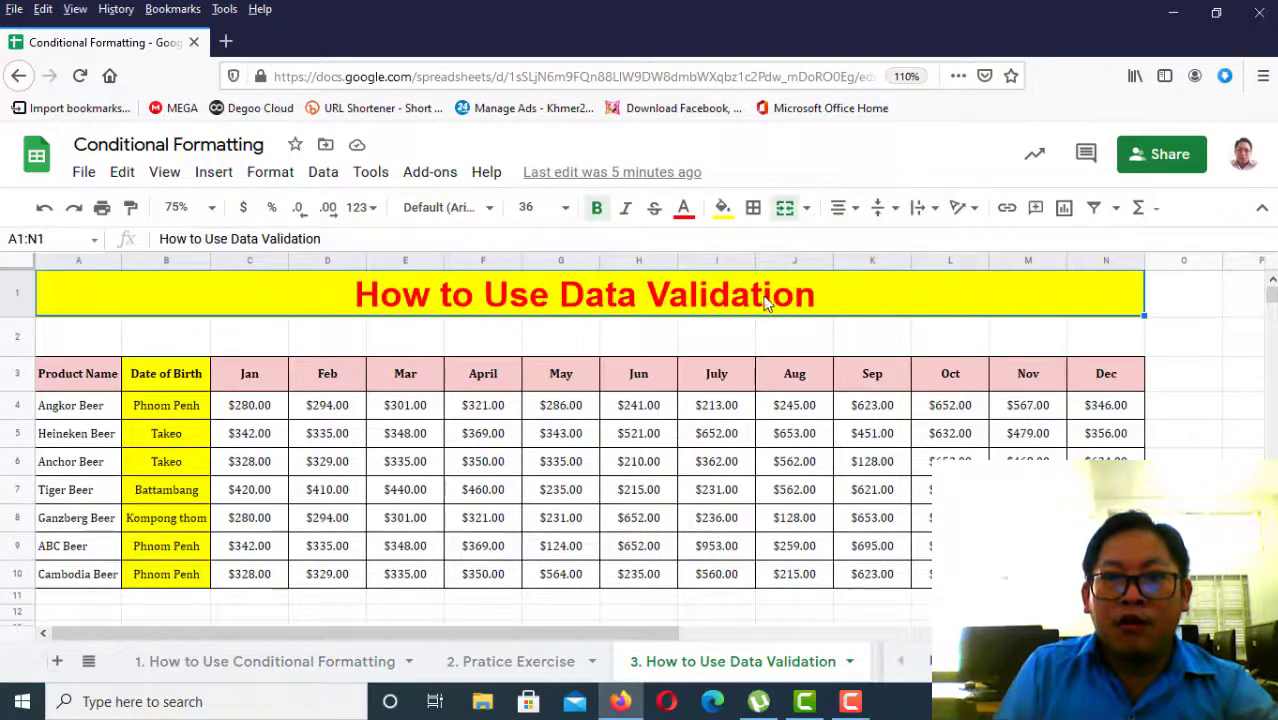
click(318, 668)
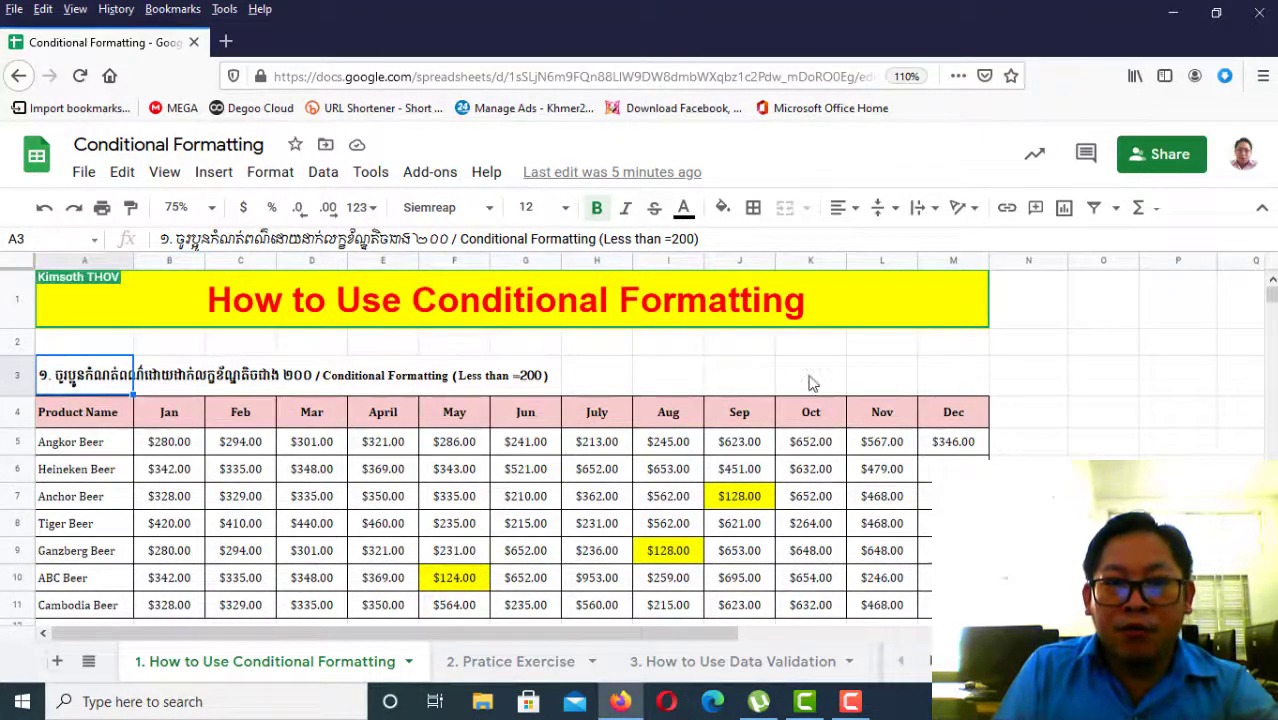
click(1063, 396)
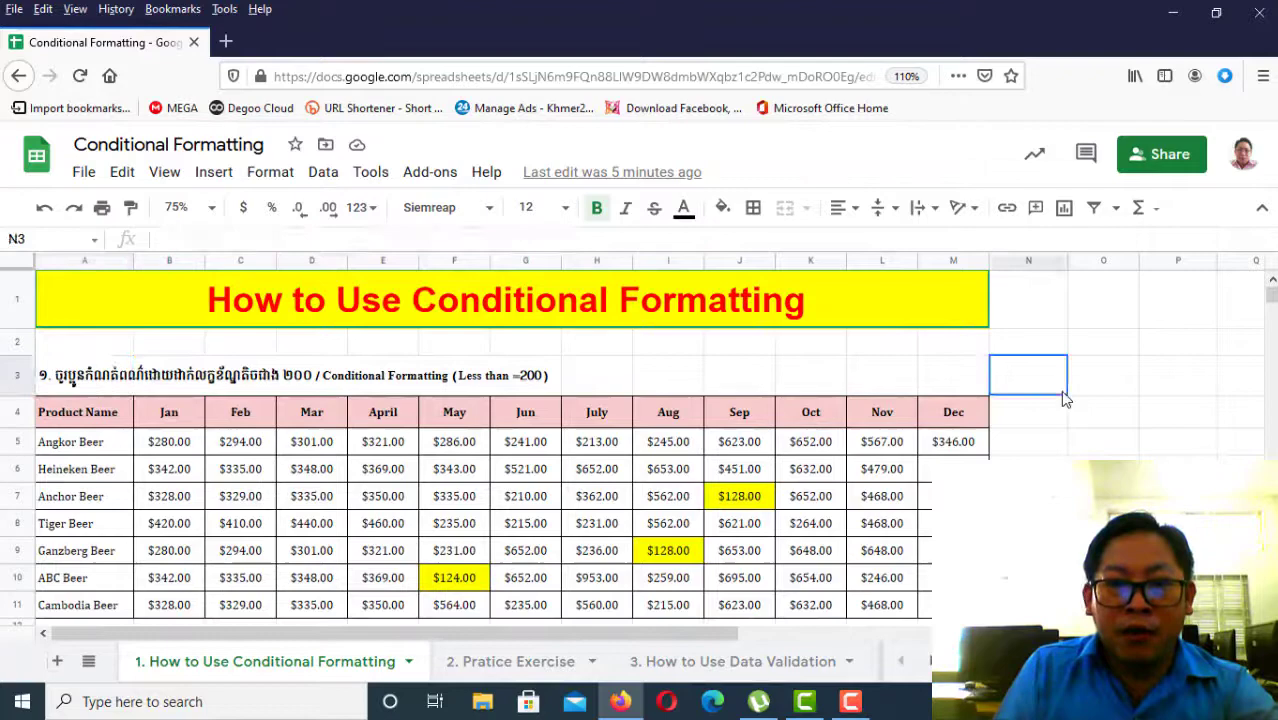
click(776, 668)
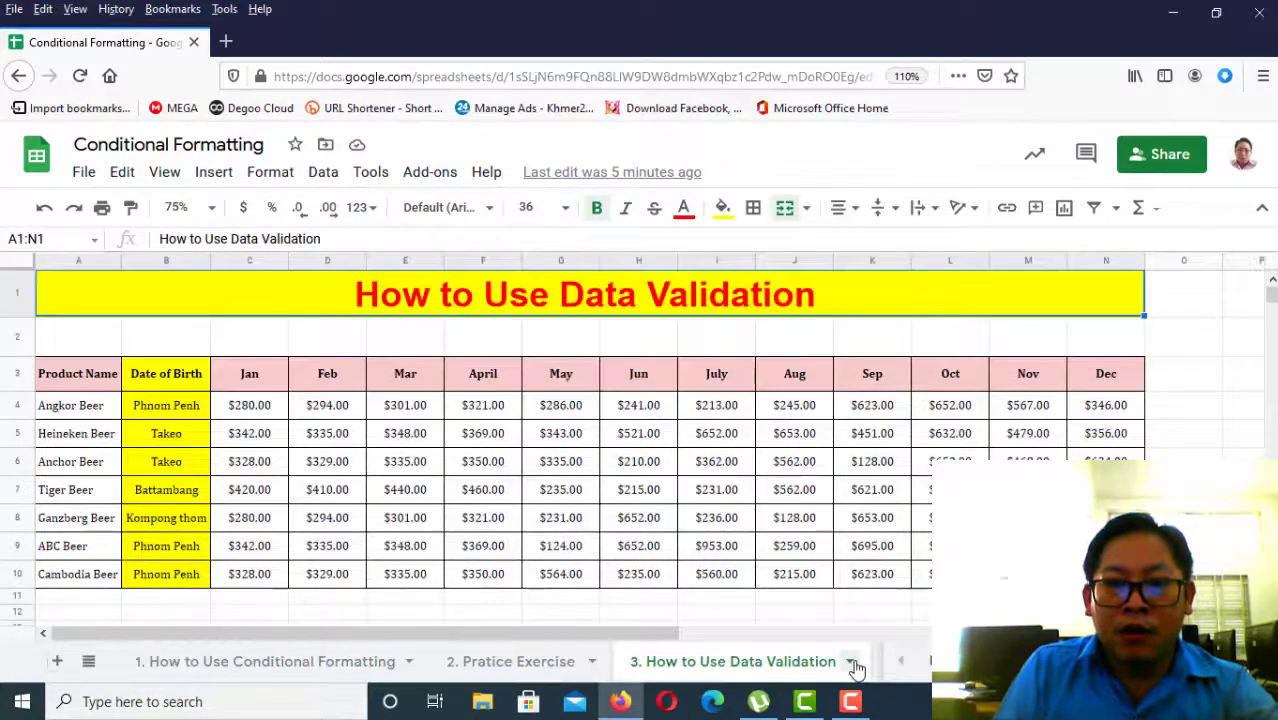
scroll(772, 450, down, 3)
scroll(772, 452, up, 3)
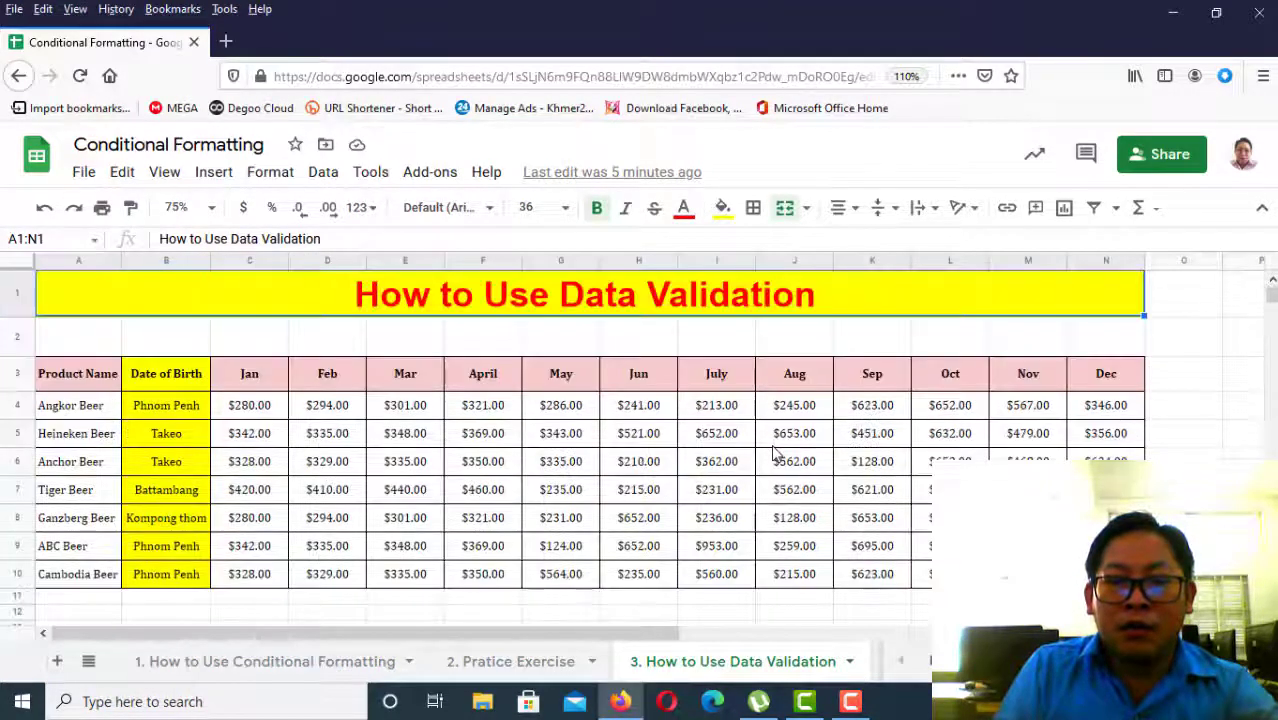
scroll(699, 471, down, 3)
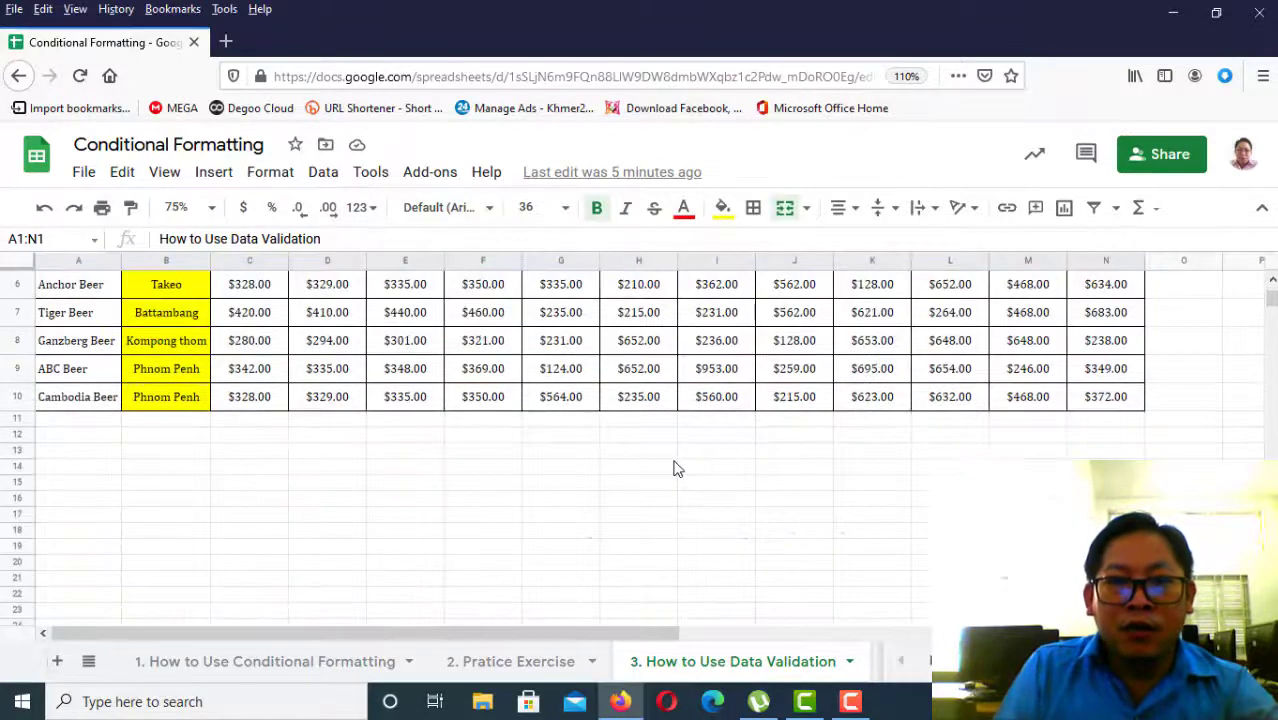
scroll(676, 465, up, 3)
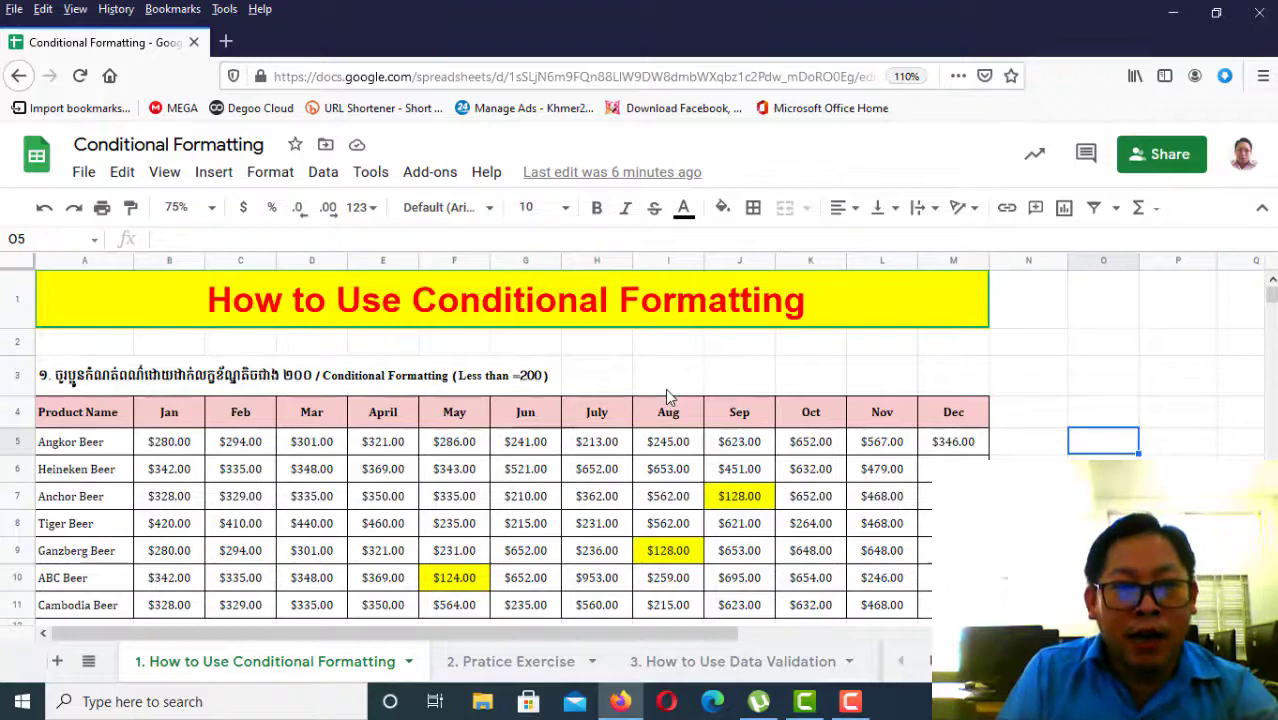
scroll(600, 420, down, 2)
scroll(635, 440, up, 2)
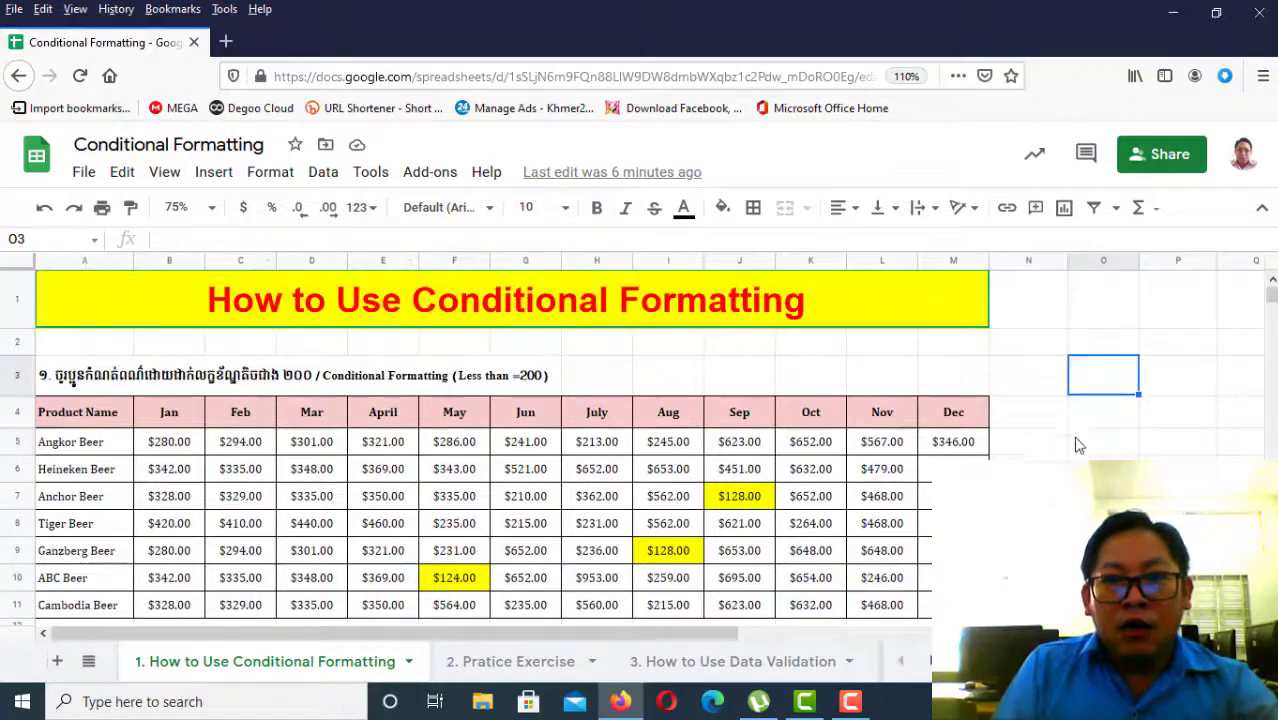
scroll(542, 348, down, 2)
scroll(460, 404, up, 2)
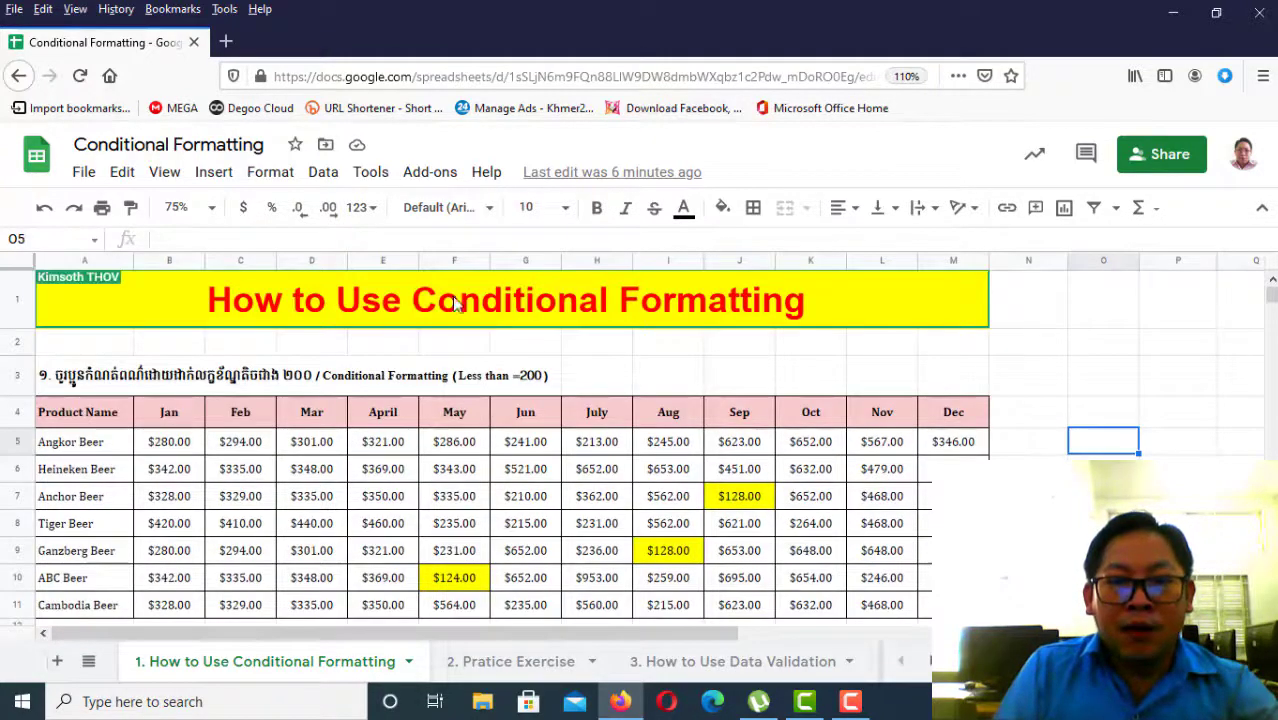
Open the "2. Pratice Exercise" sheet and select the monthly values B4:M10 of the first table
click(494, 661)
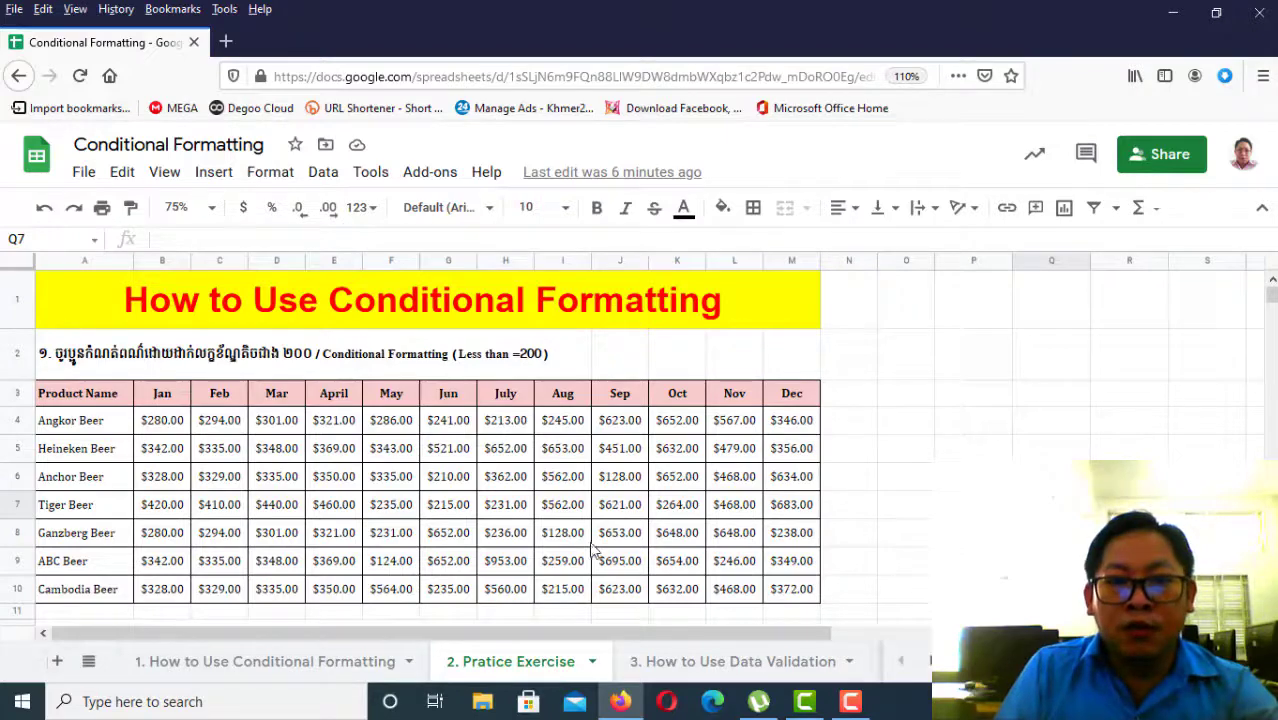
scroll(583, 476, down, 3)
scroll(562, 579, up, 1)
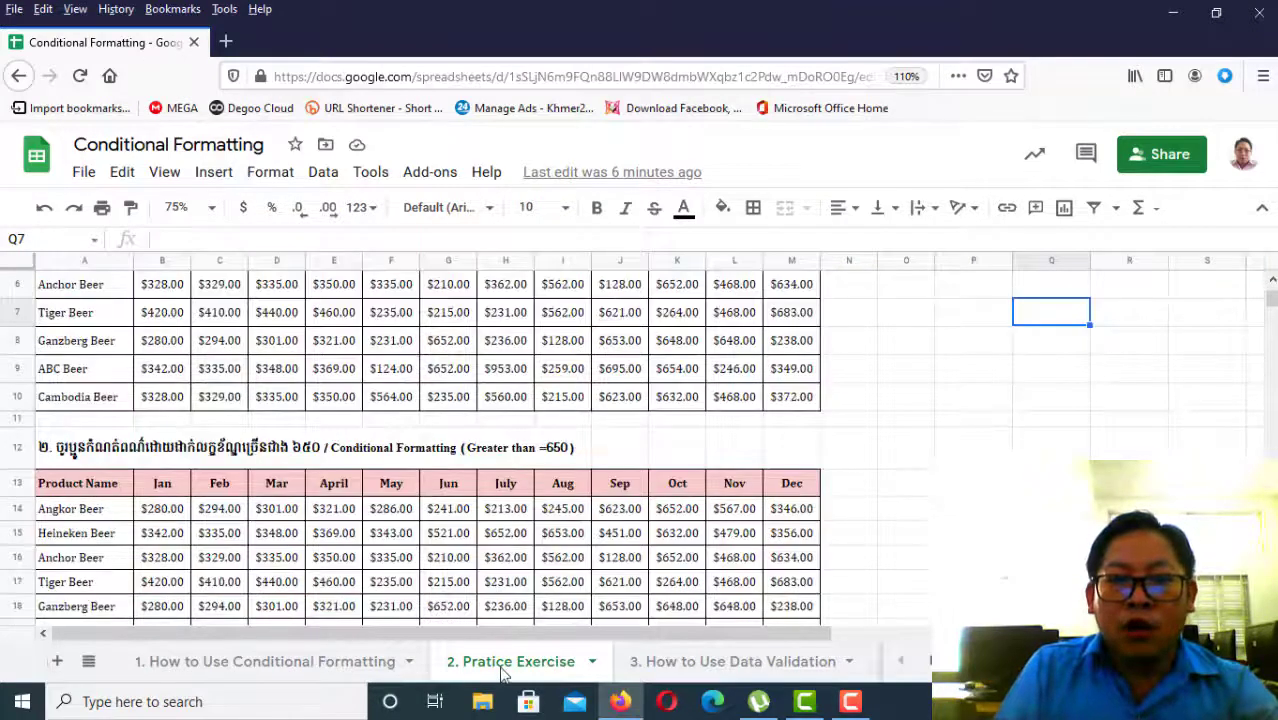
scroll(378, 458, up, 2)
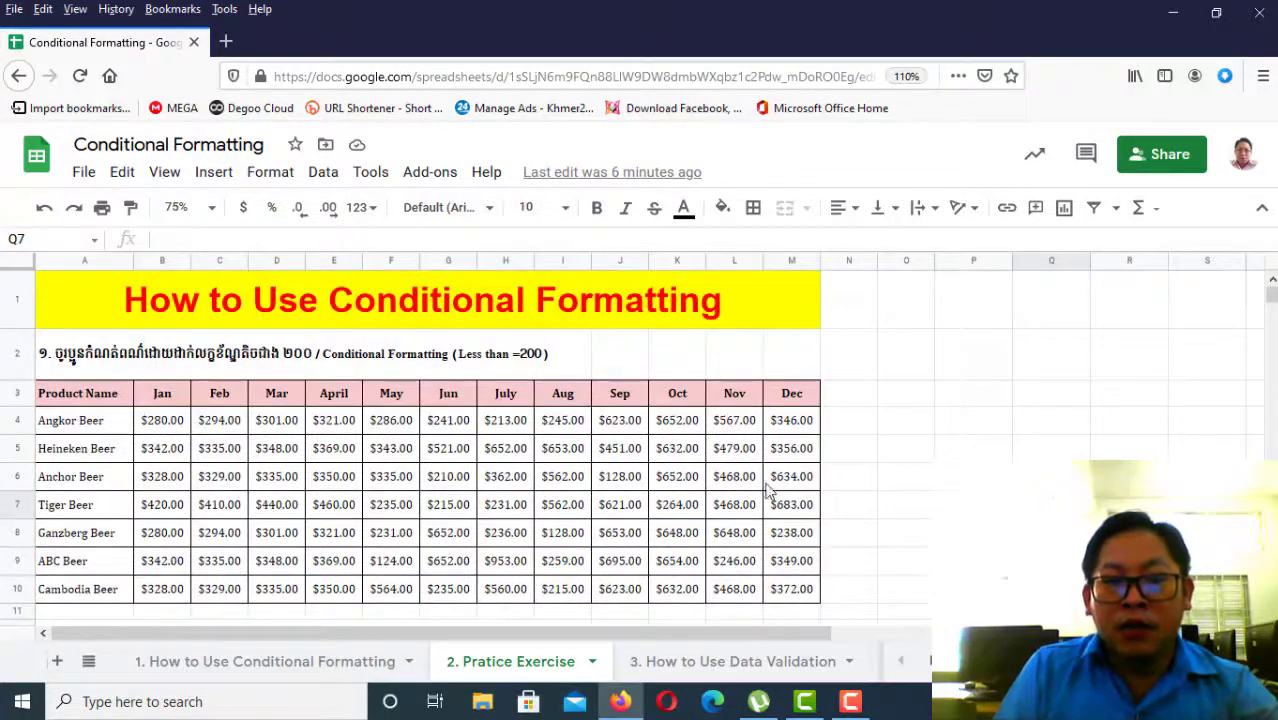
scroll(612, 448, down, 2)
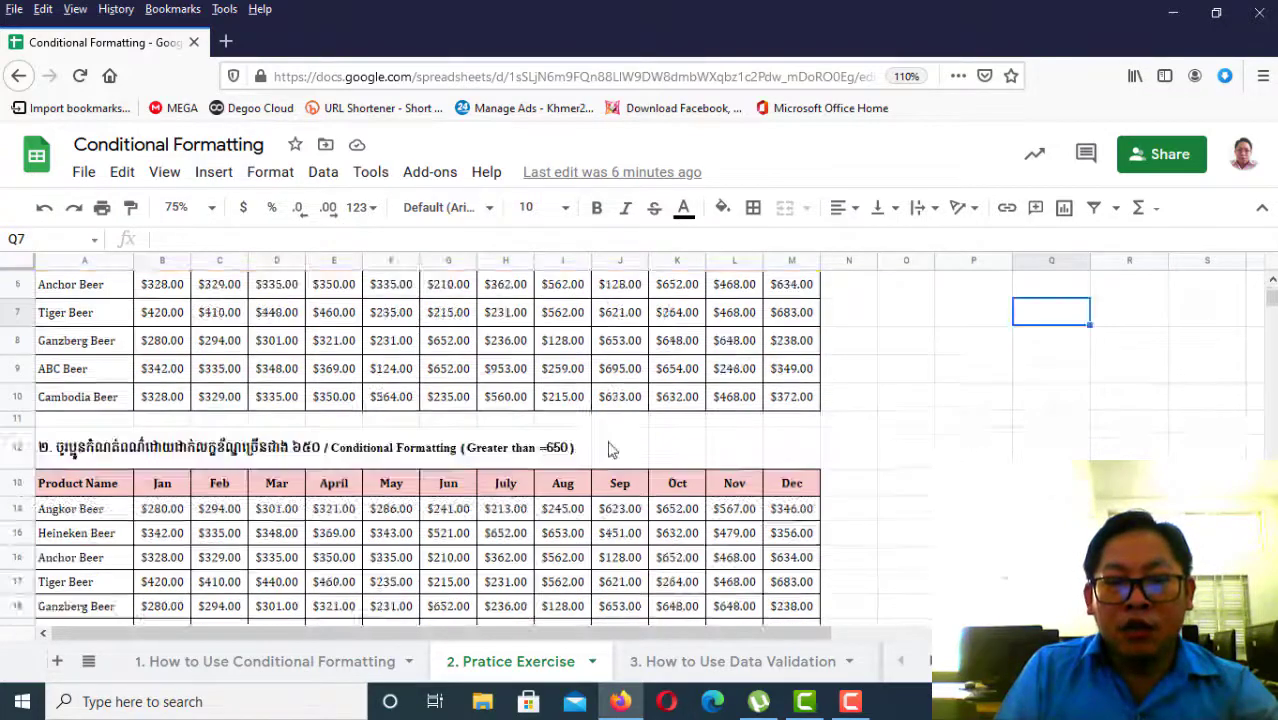
scroll(612, 448, up, 2)
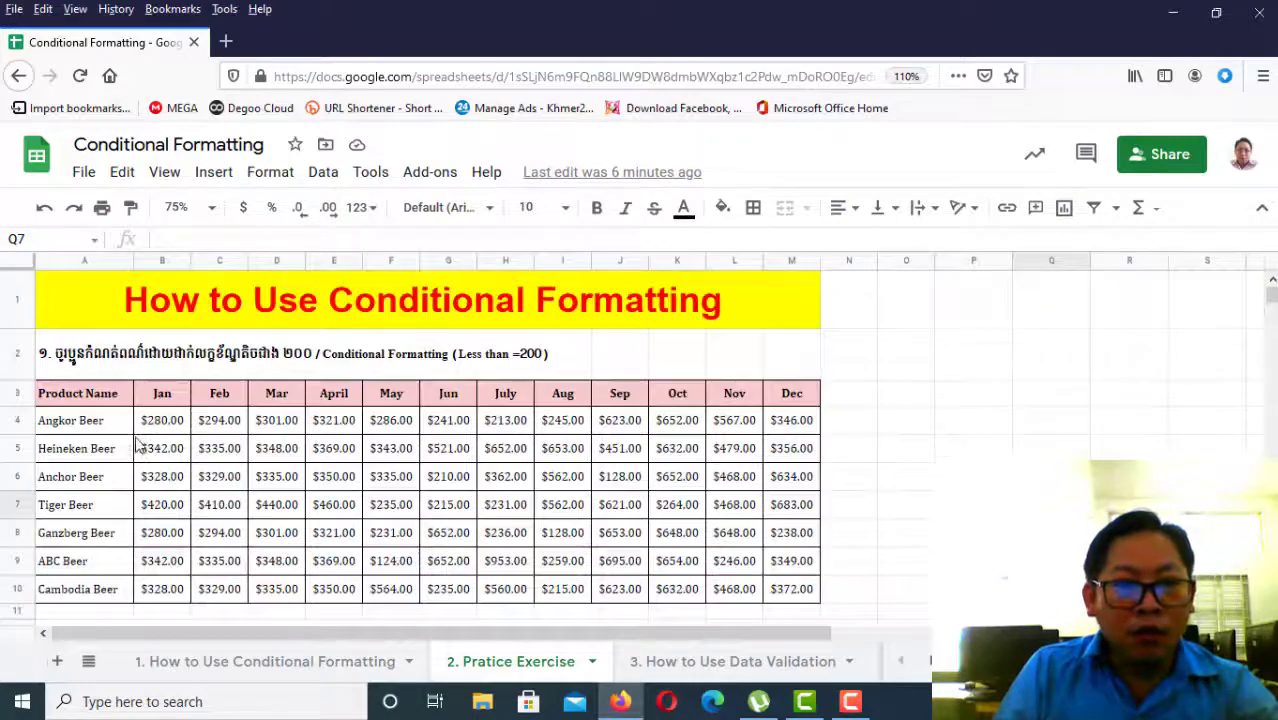
drag(150, 422, 796, 600)
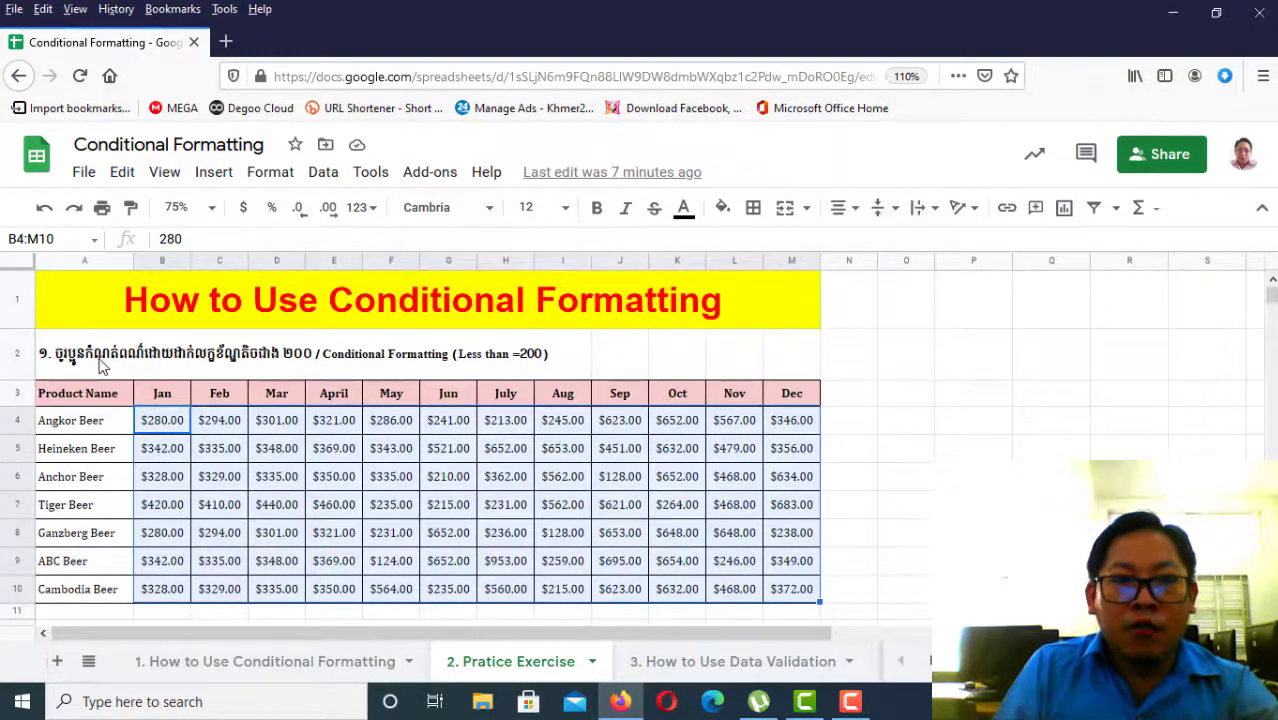
Check the finished "Less than =200" example on the "1. How to Use Conditional Formatting" sheet, and return to the practice sheet
click(285, 662)
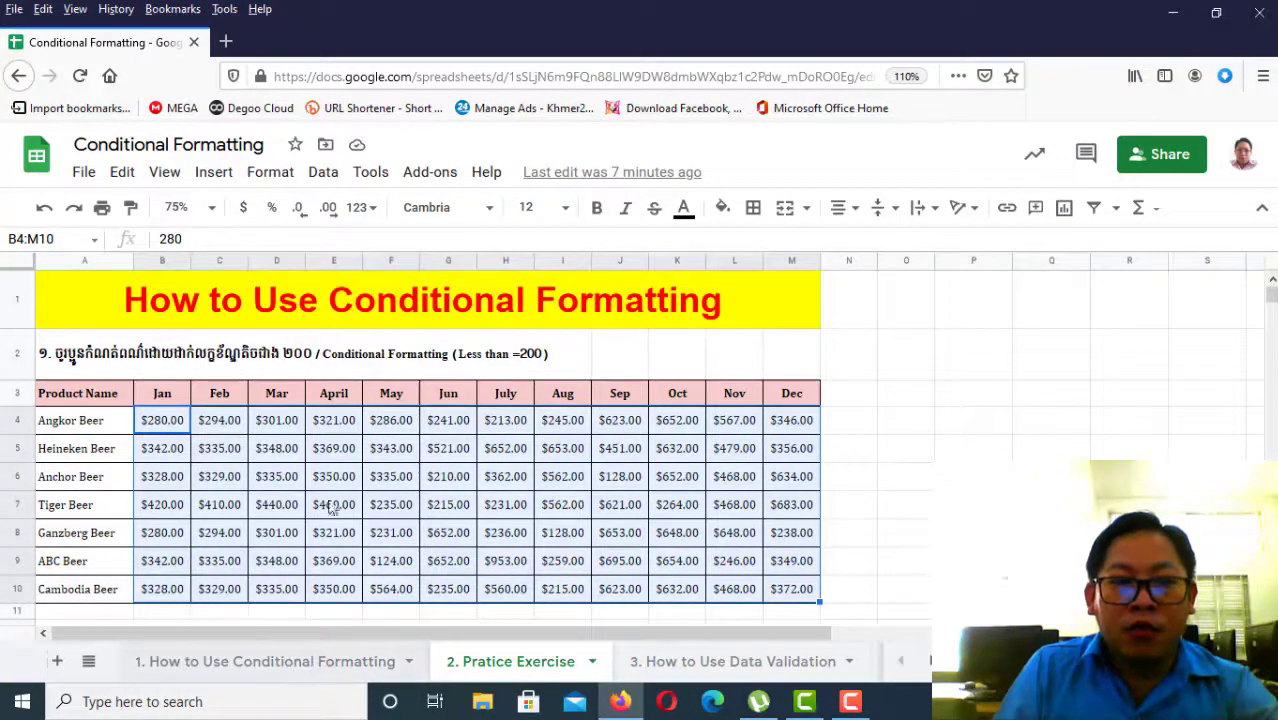
scroll(292, 466, down, 1)
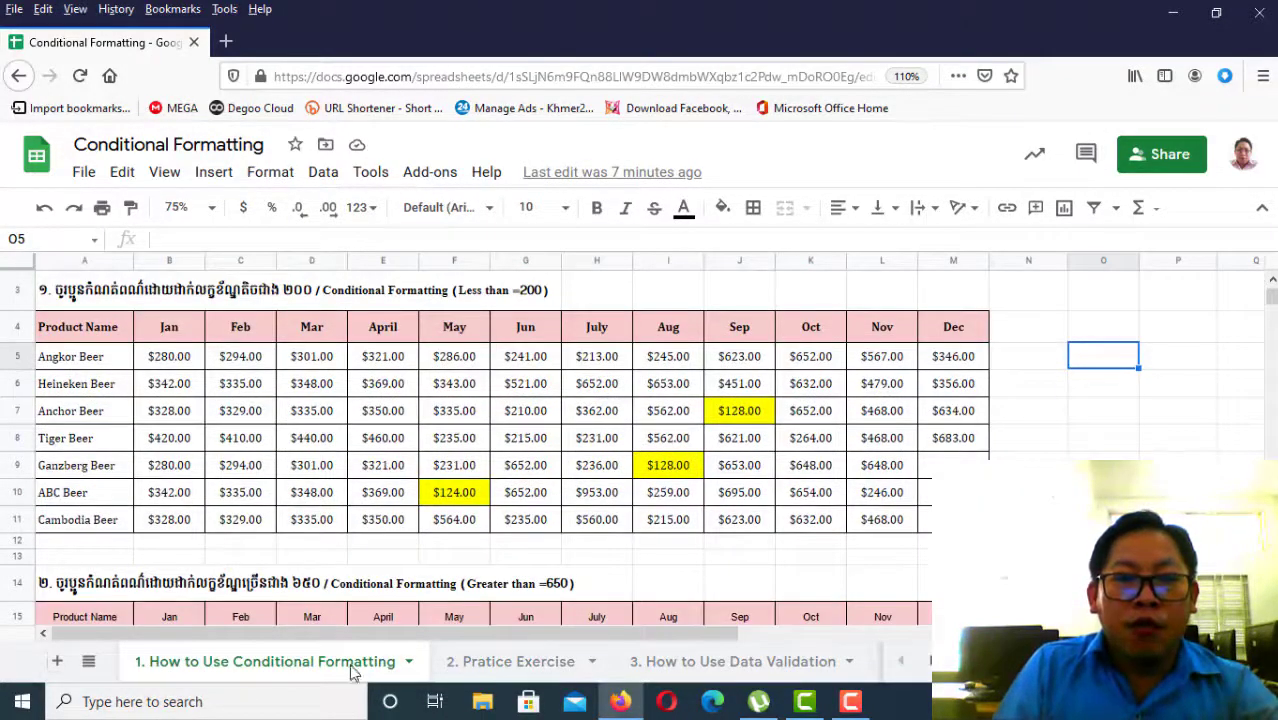
click(527, 662)
scroll(205, 410, down, 1)
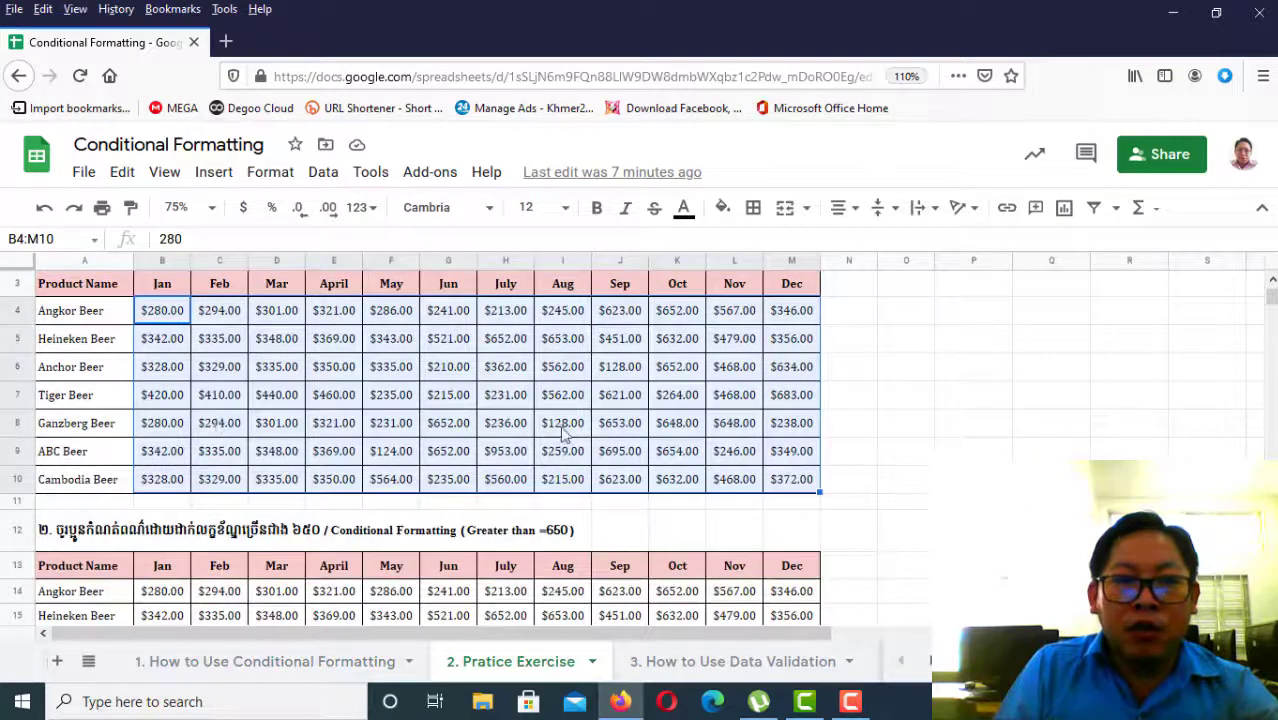
scroll(630, 490, up, 1)
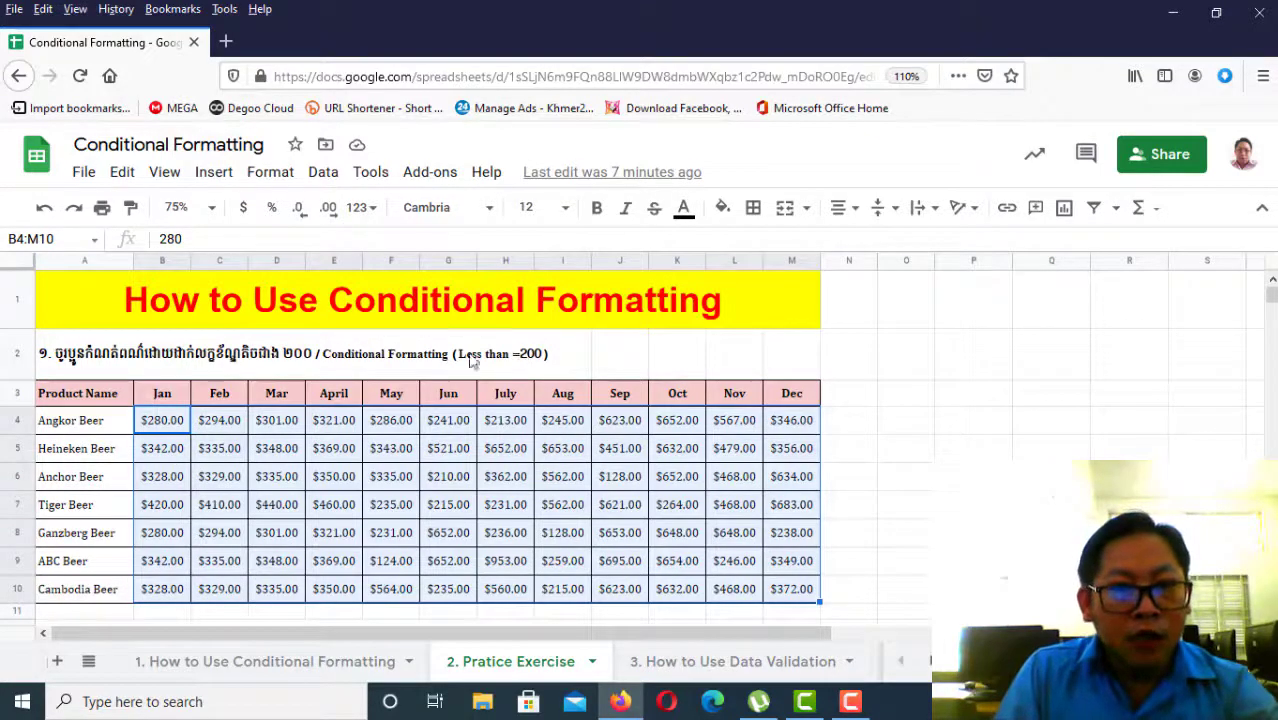
Create a single-color conditional formatting rule on B4:M10 for values less than 200
click(274, 178)
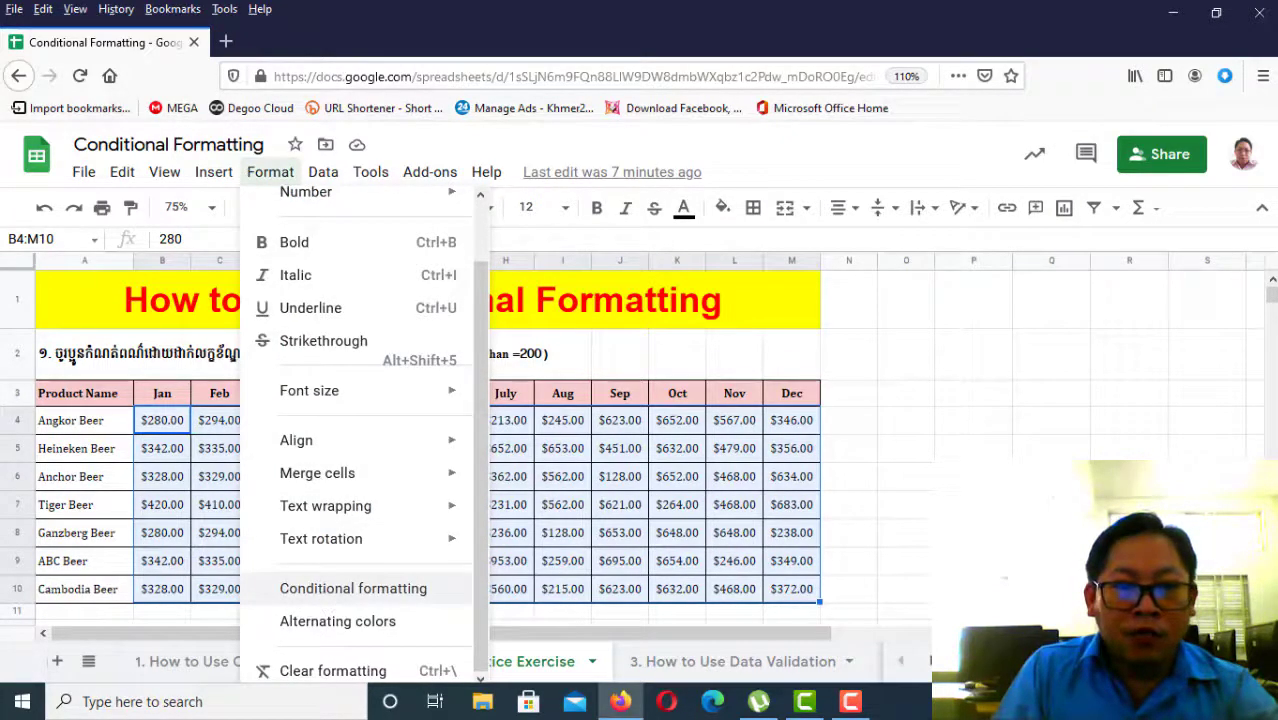
click(353, 588)
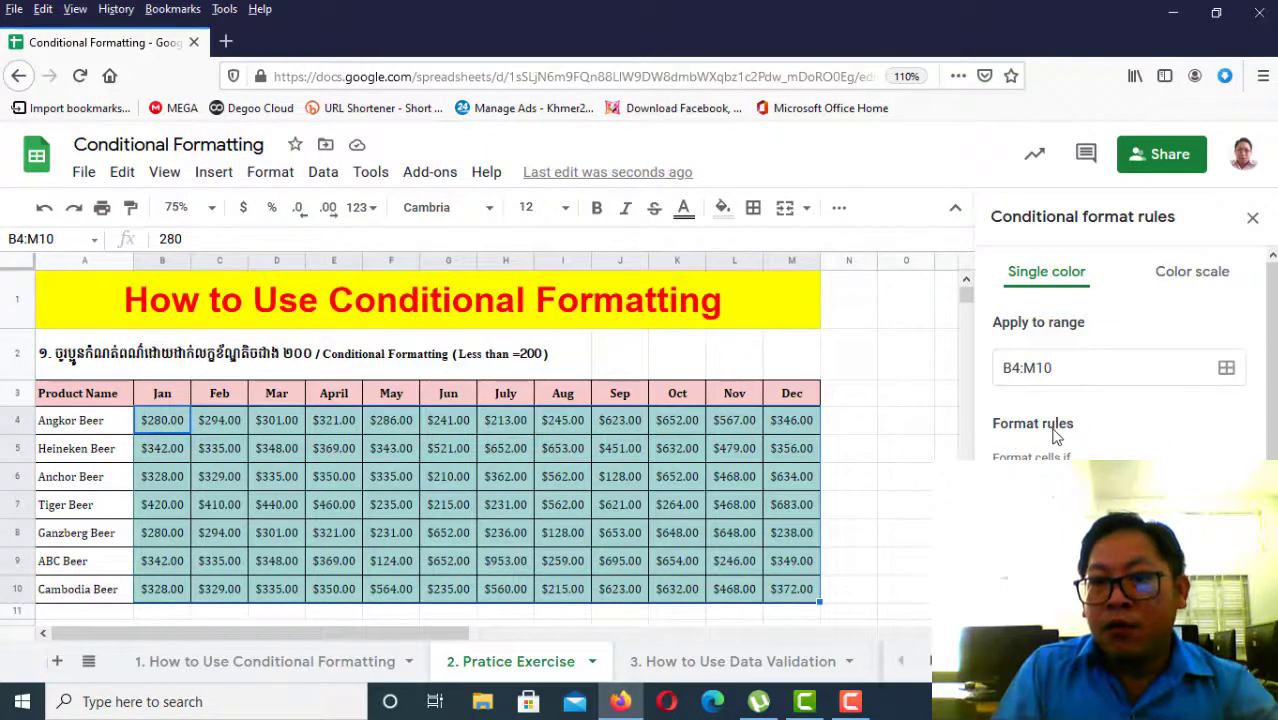
click(1110, 490)
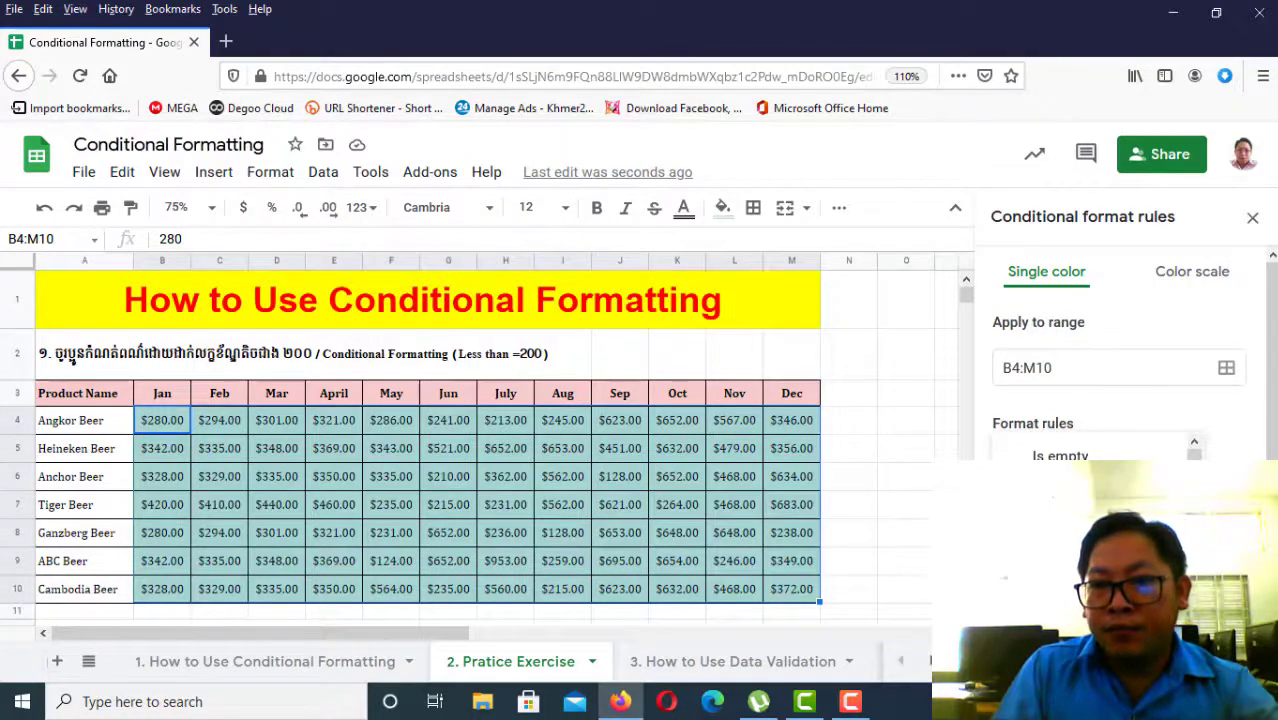
scroll(1100, 540, down, 3)
scroll(1100, 540, up, 2)
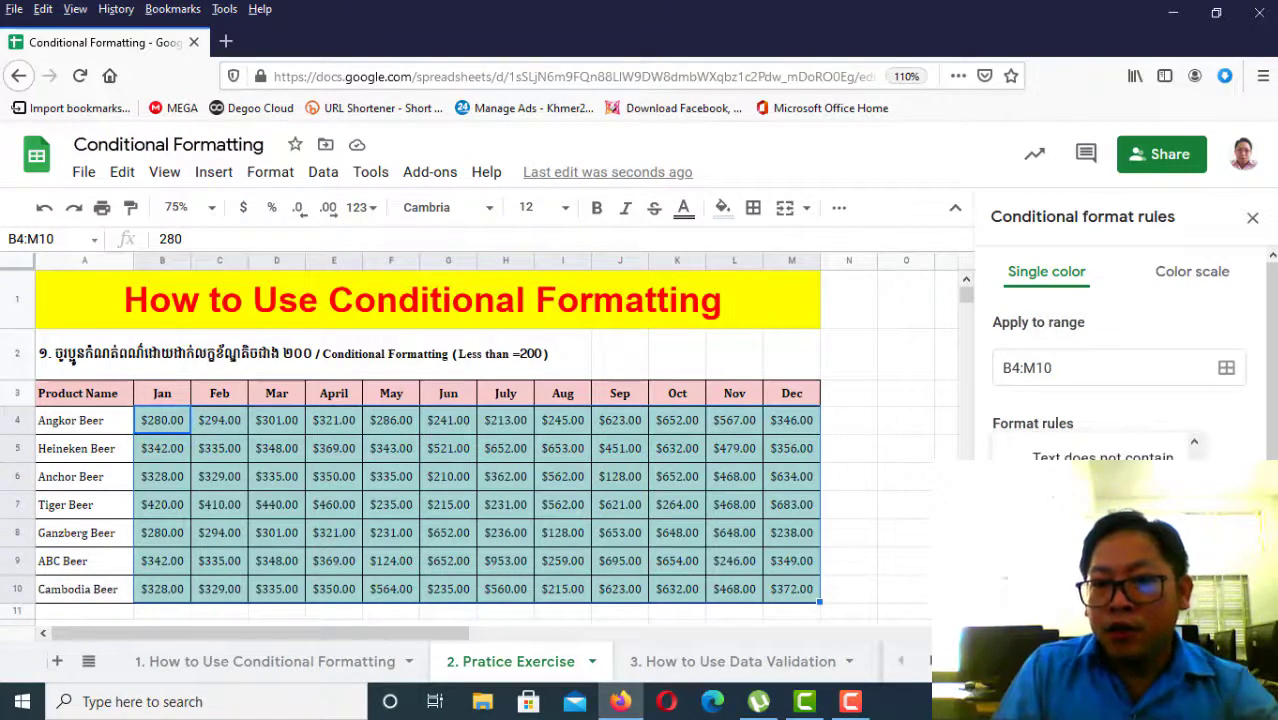
scroll(1098, 562, down, 4)
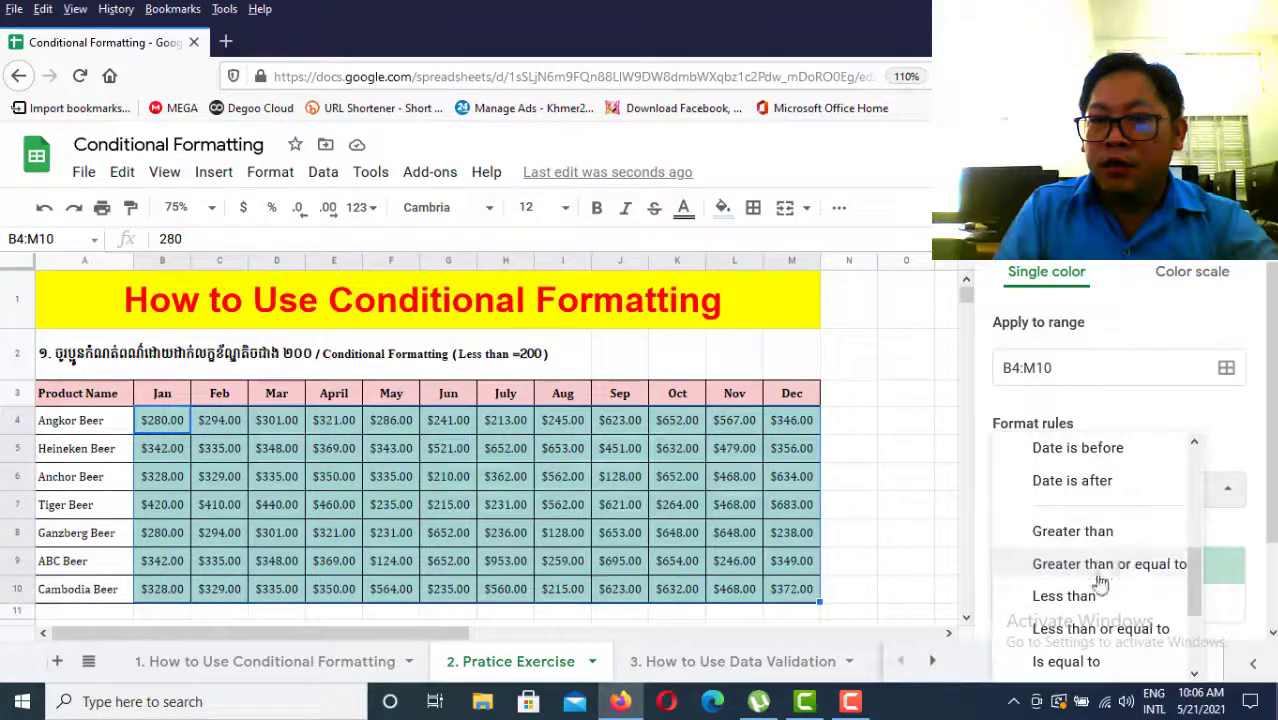
click(1097, 674)
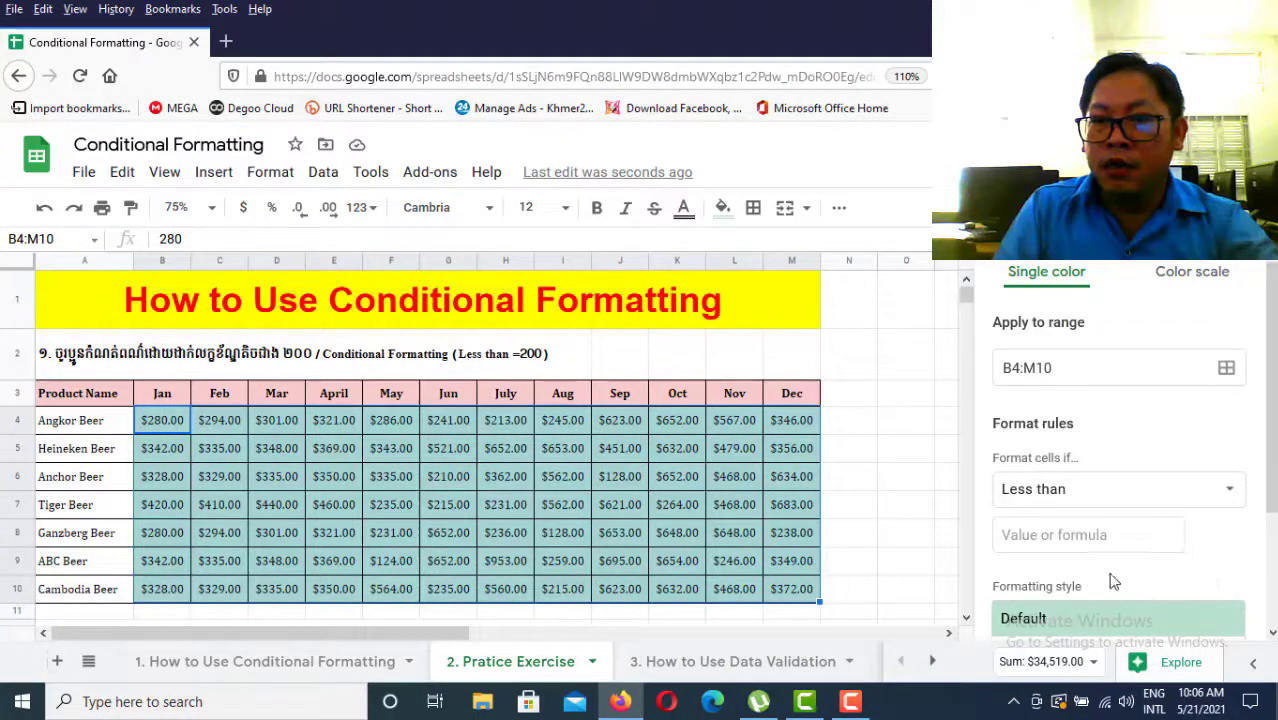
click(1084, 534)
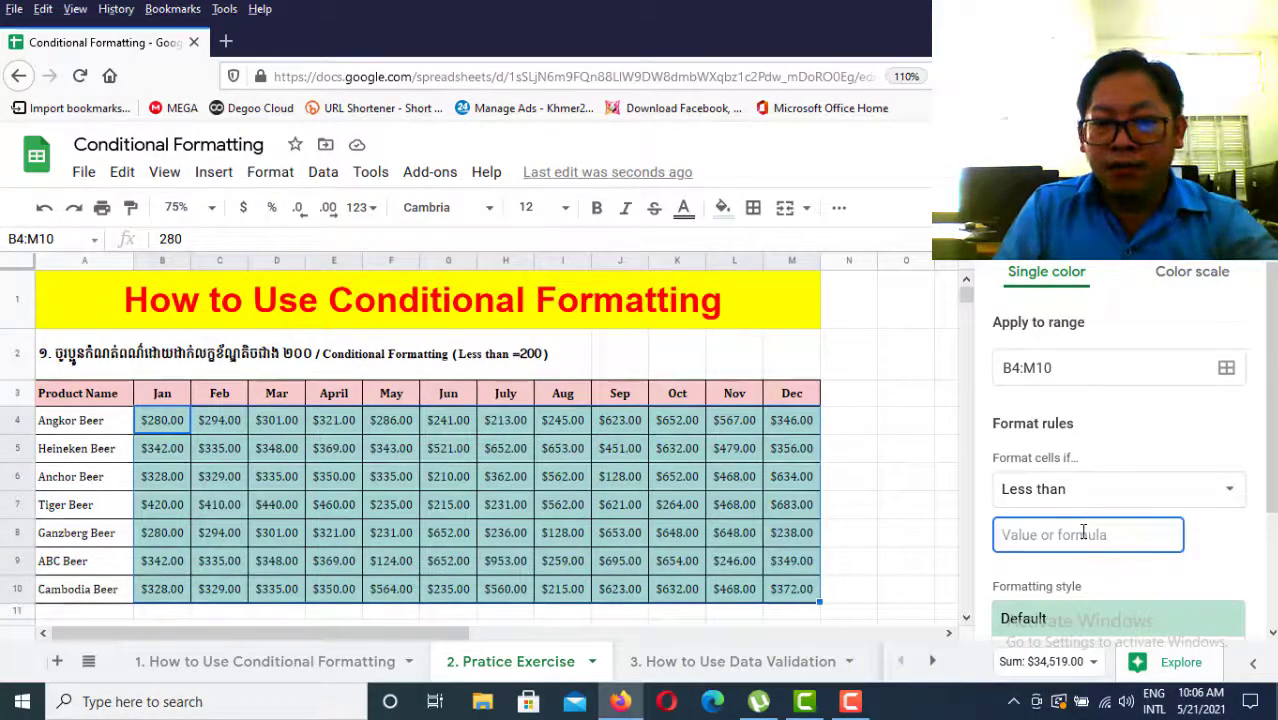
text(200)
Set the text color of the less-than-200 rule's formatting style to red
scroll(1088, 540, down, 2)
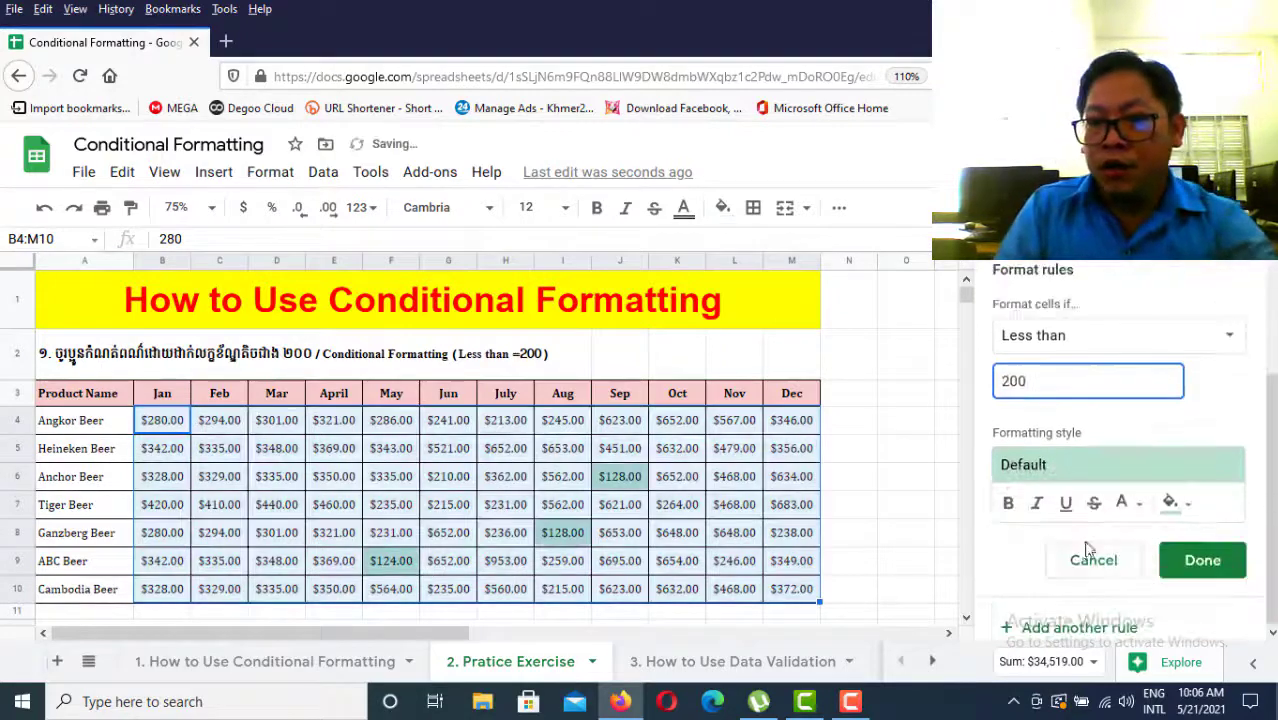
click(1185, 505)
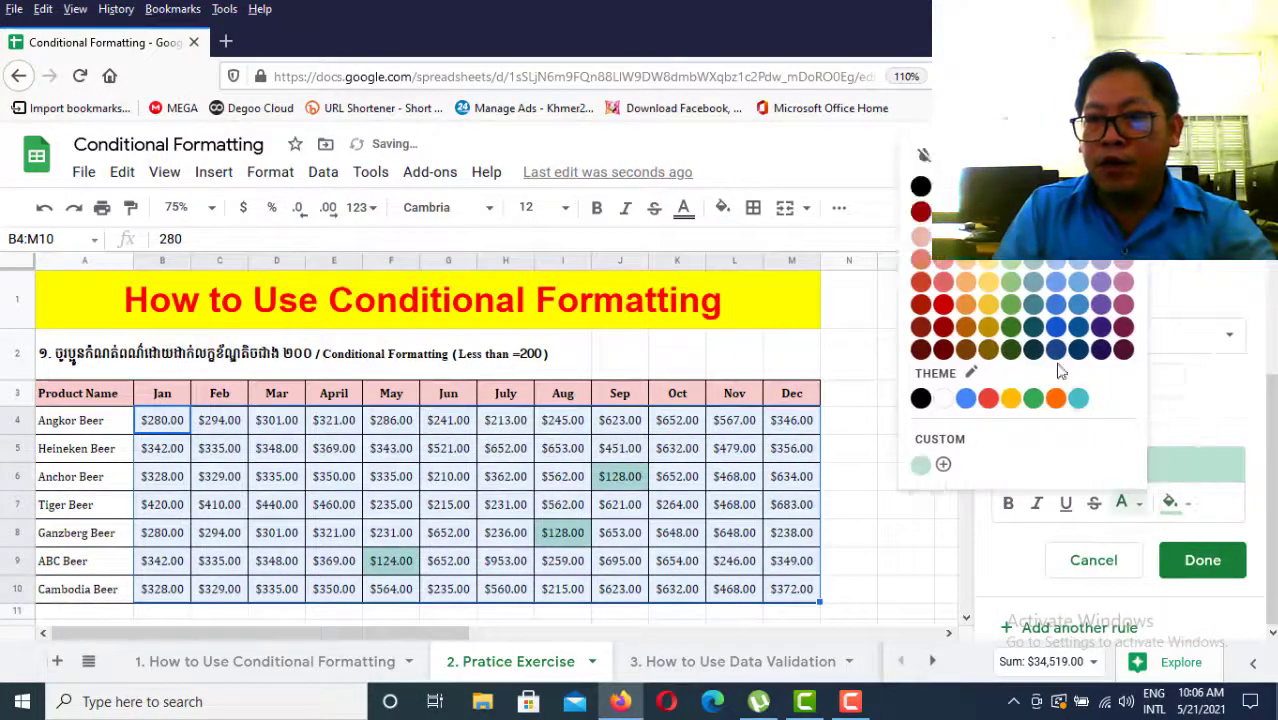
click(988, 212)
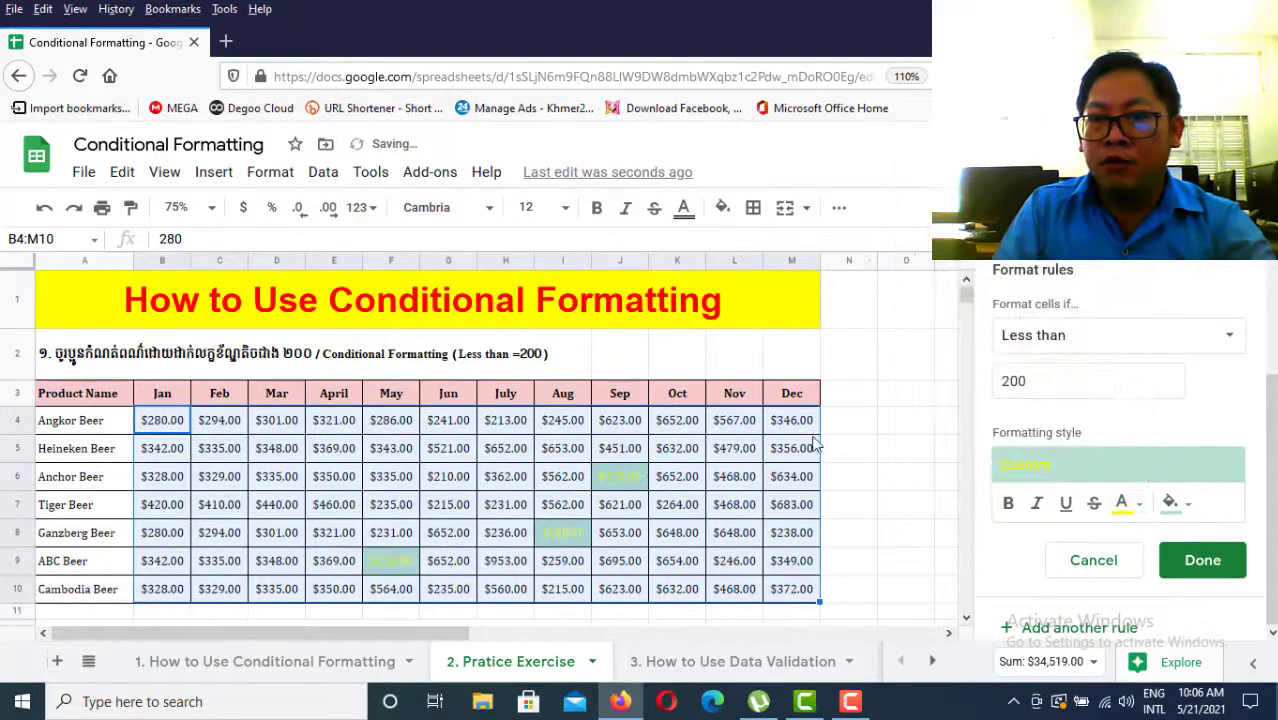
click(1122, 505)
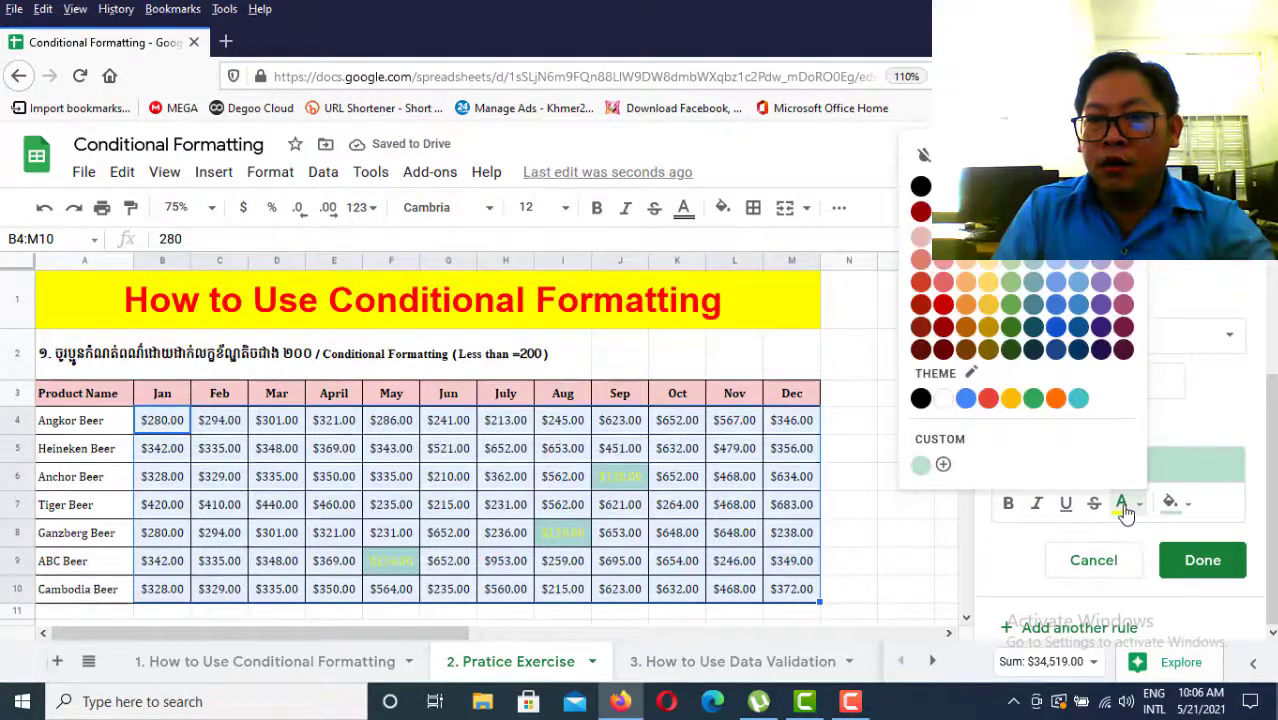
click(943, 212)
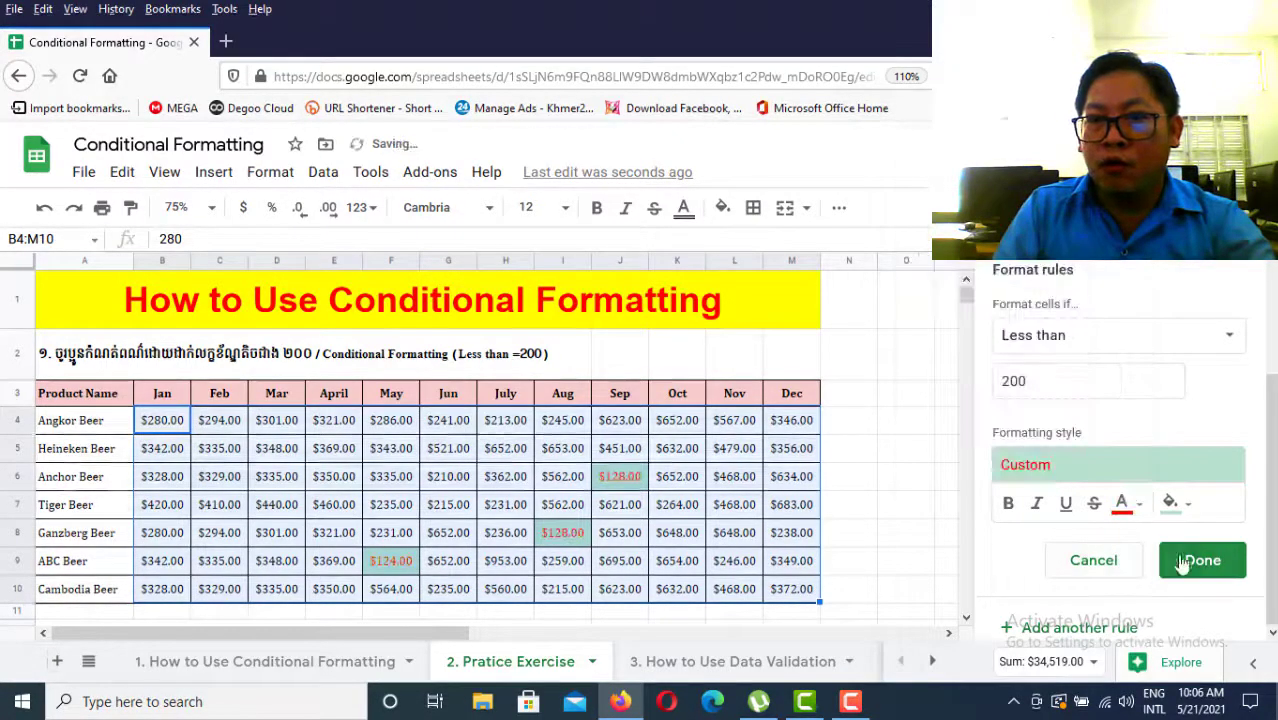
Give the less-than-200 rule a yellow fill and bold text, and save the rule
click(1170, 503)
click(1015, 212)
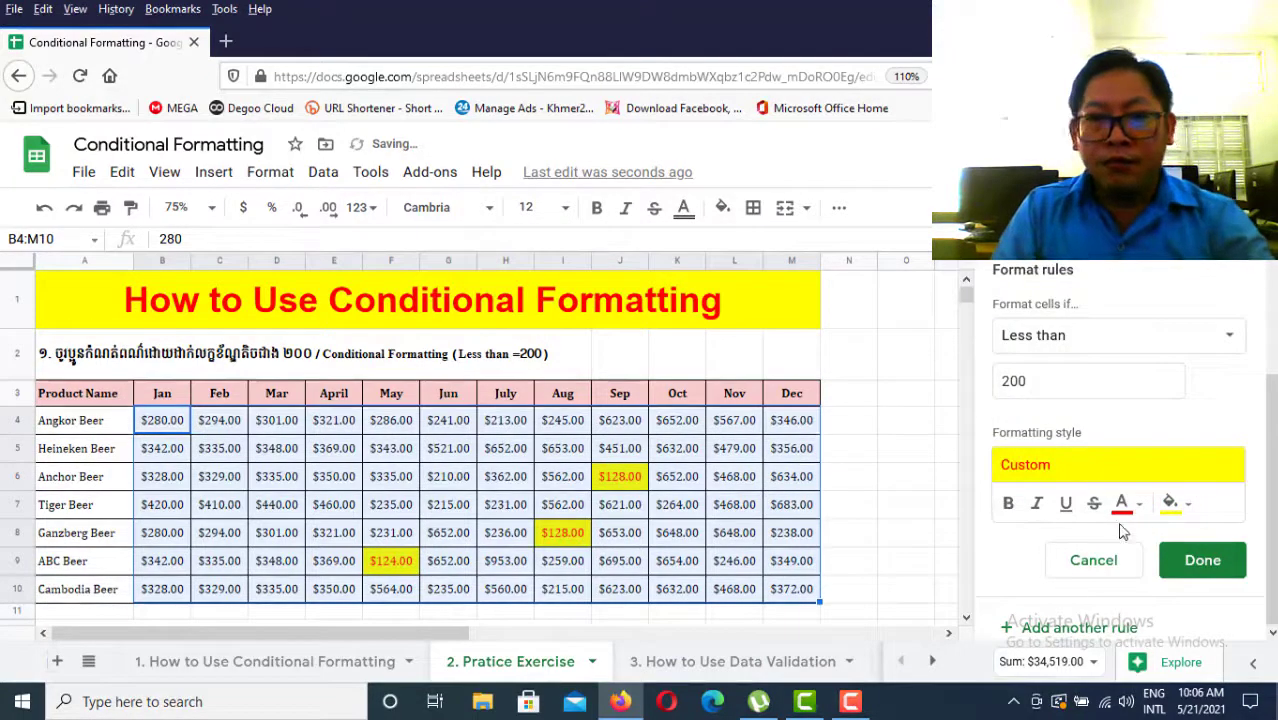
click(1008, 506)
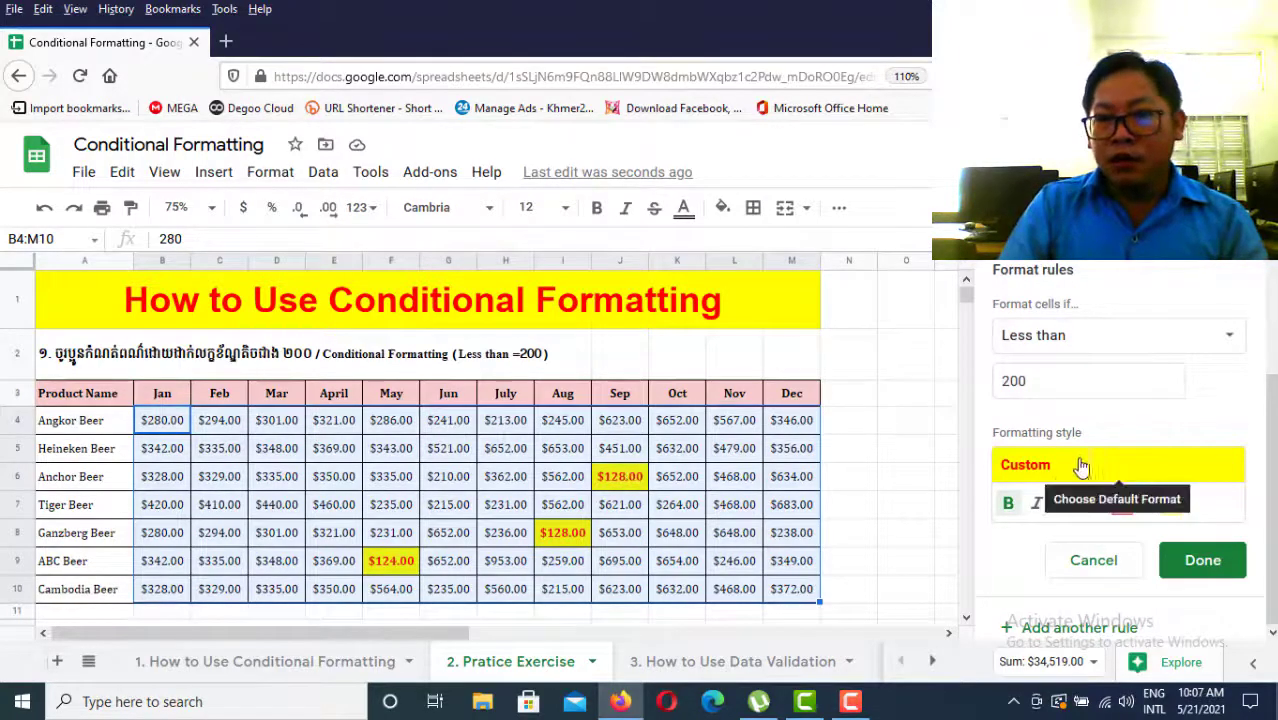
click(1040, 382)
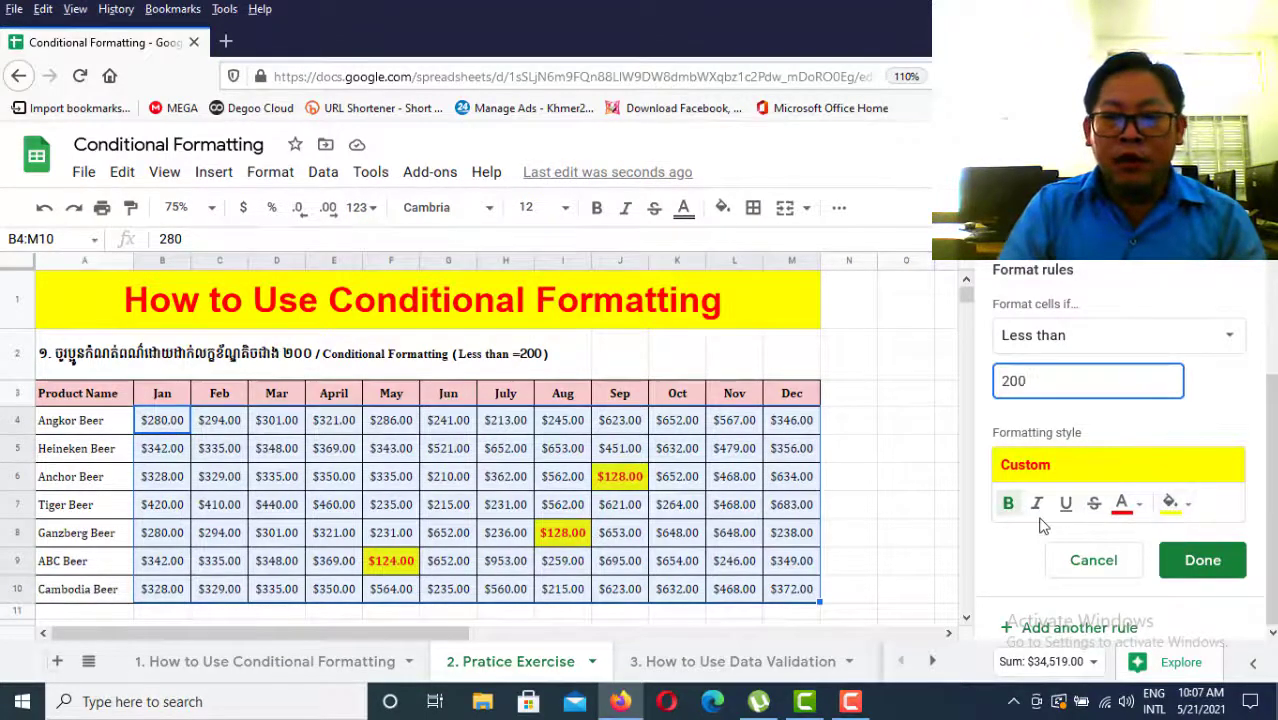
click(1226, 558)
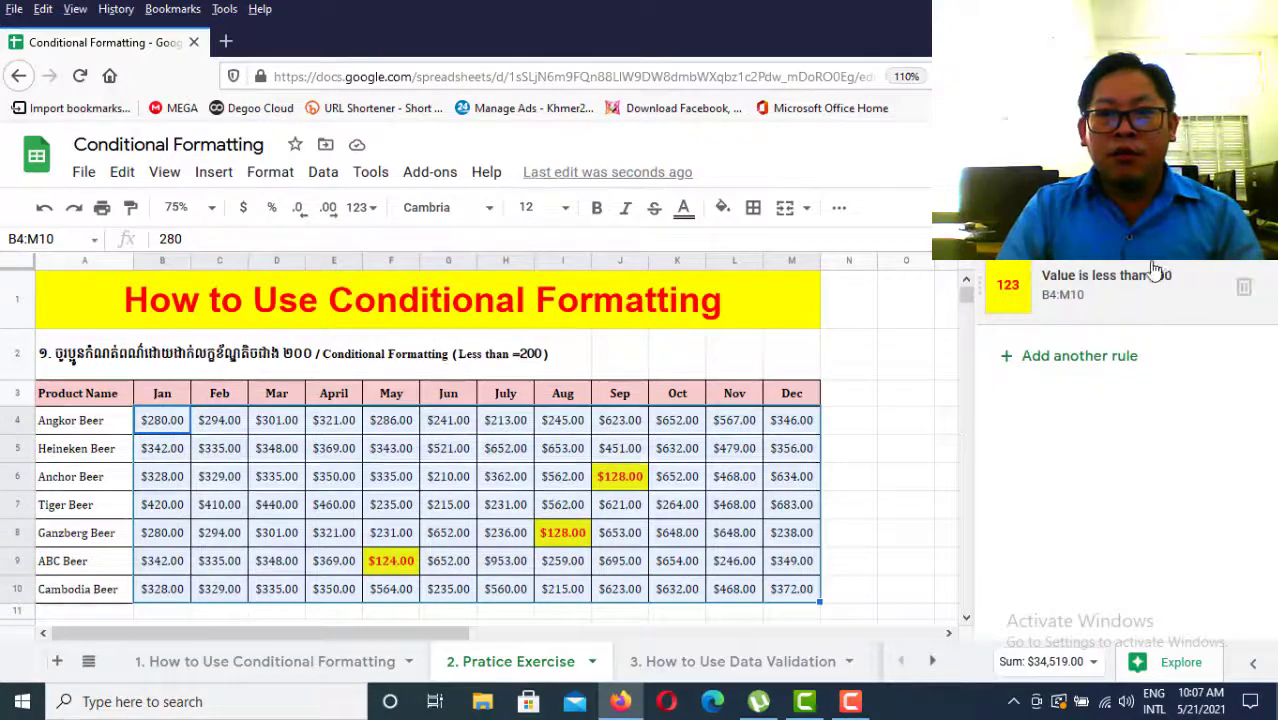
Review the highlighted values in the "Less than =200" table and the "Greater than =650" exercise below it
click(858, 397)
scroll(627, 477, down, 3)
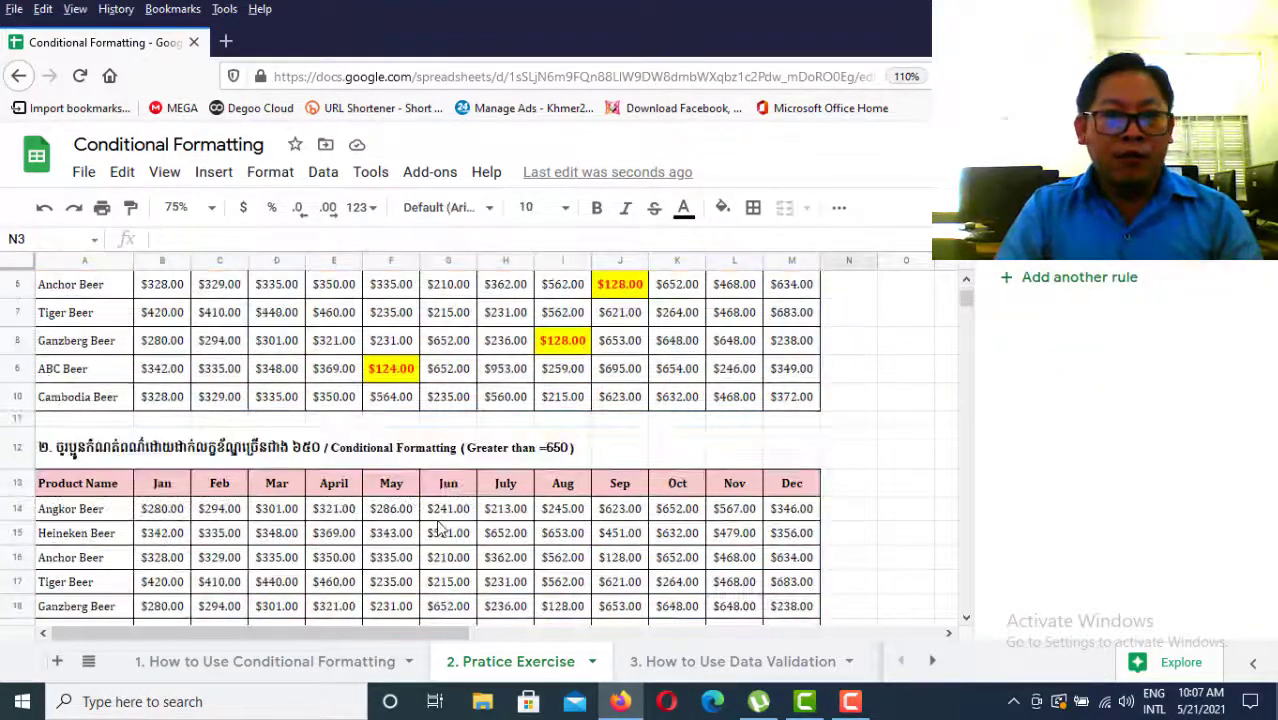
scroll(610, 478, up, 3)
scroll(590, 479, down, 2)
scroll(560, 481, up, 2)
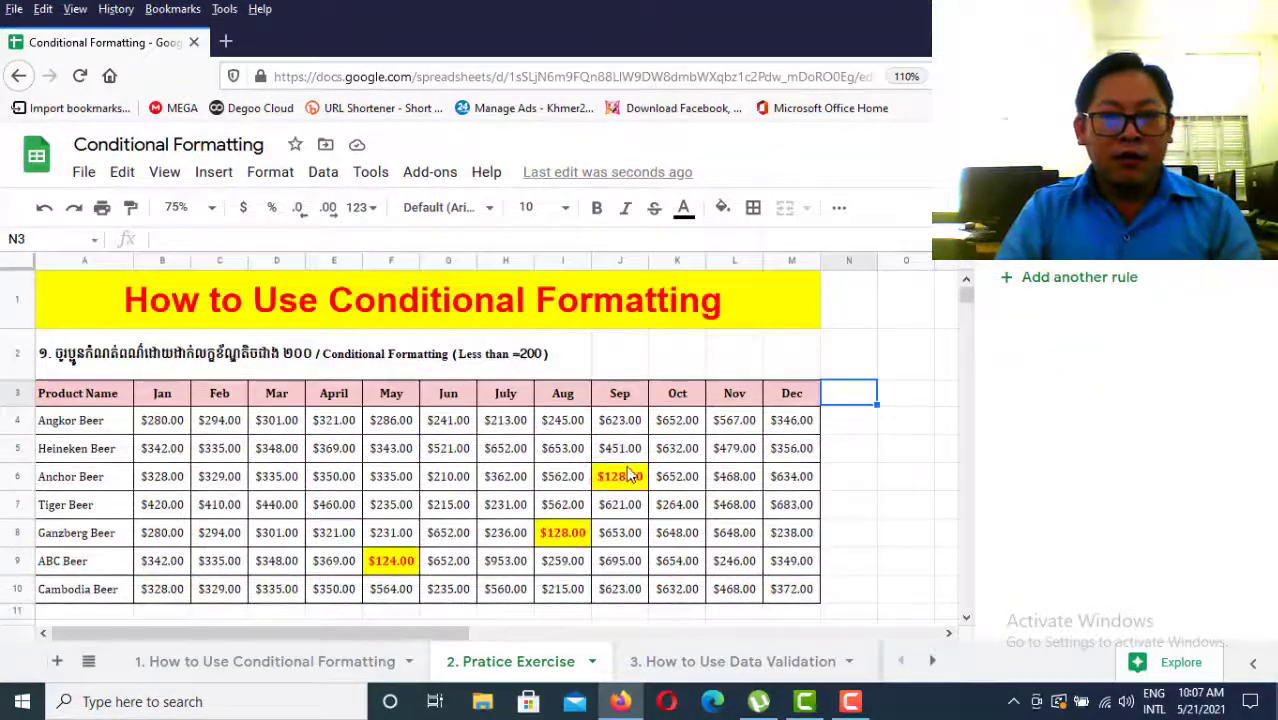
scroll(540, 490, down, 2)
scroll(513, 503, up, 2)
scroll(460, 507, down, 3)
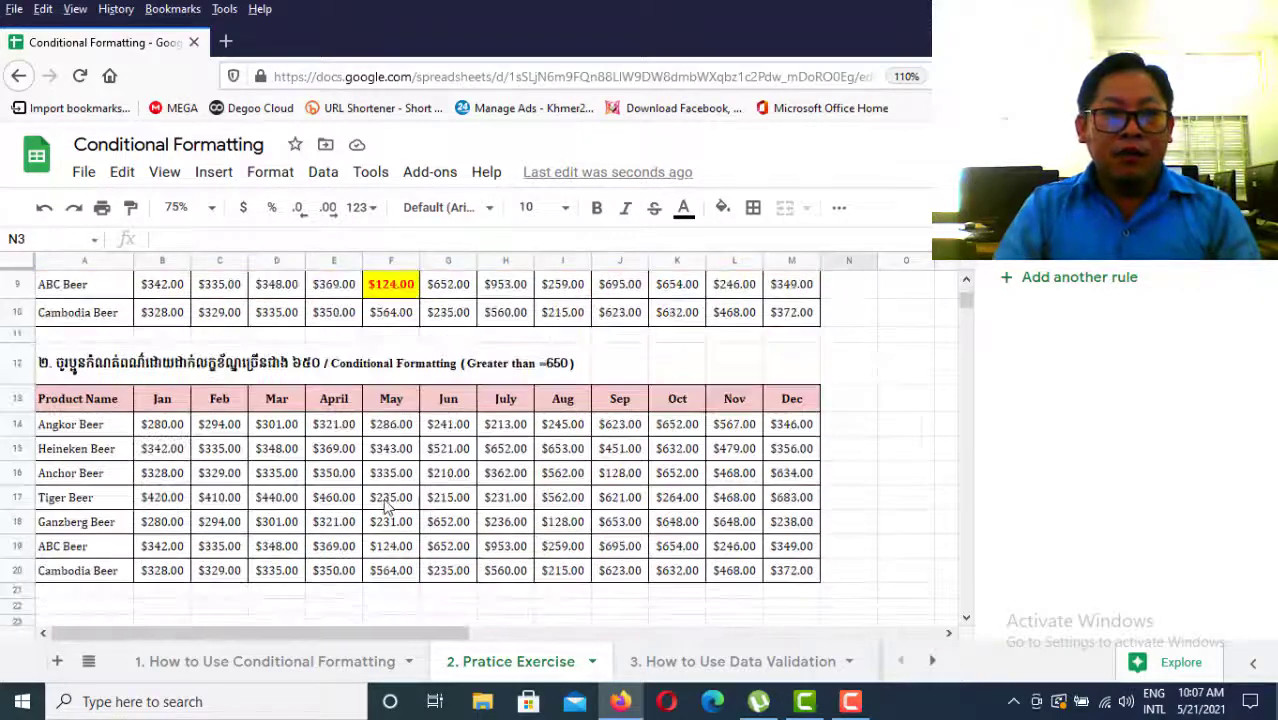
Create a single-color conditional formatting rule on B14:M20 for values greater than 650
drag(175, 430, 790, 572)
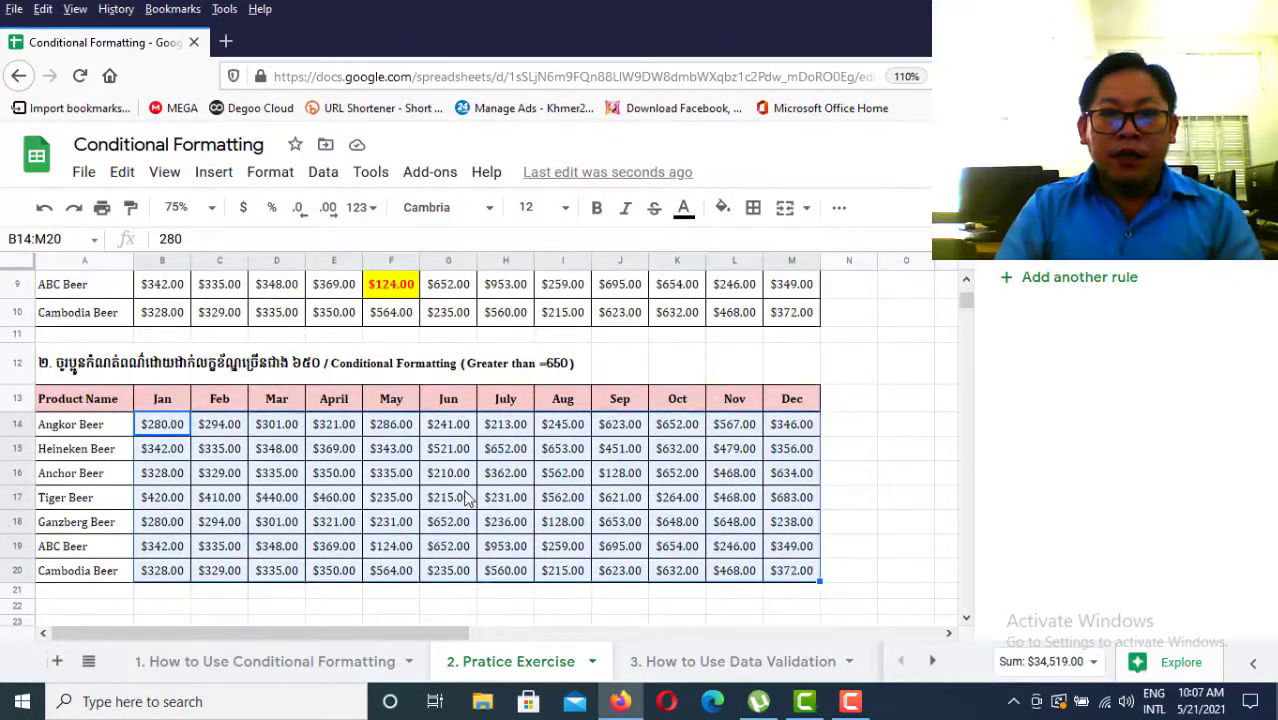
click(1075, 287)
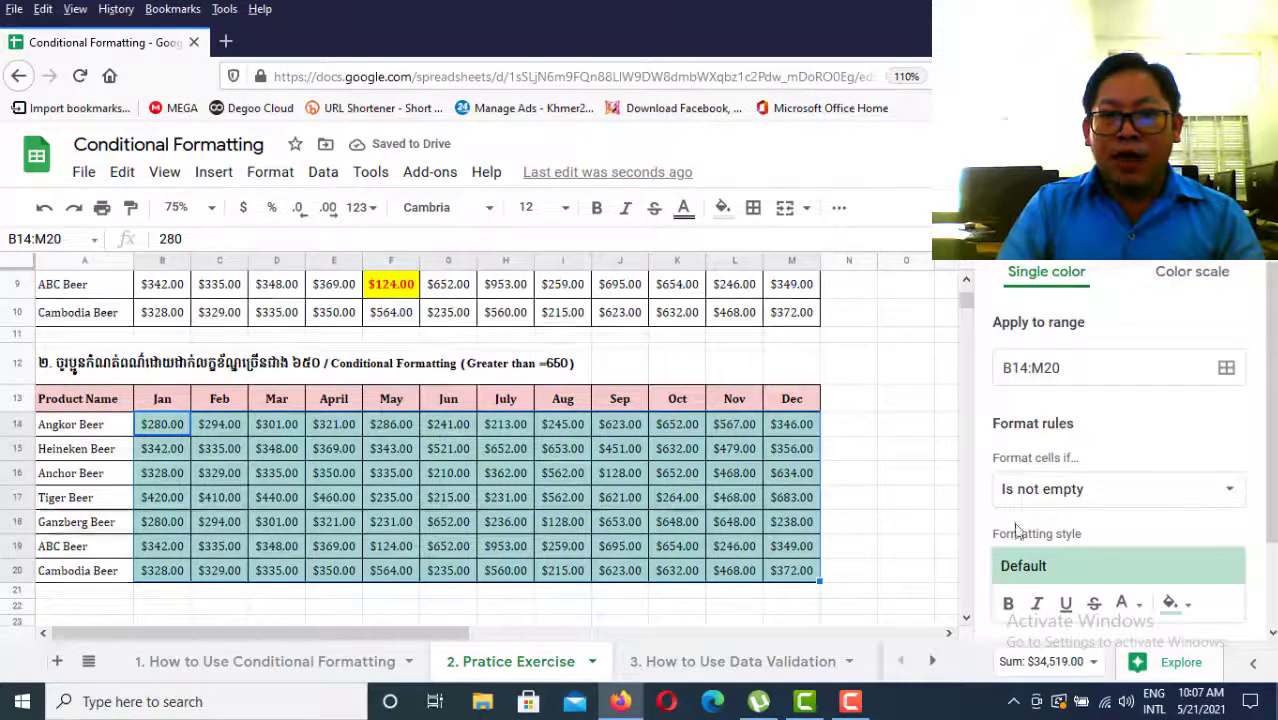
click(1095, 500)
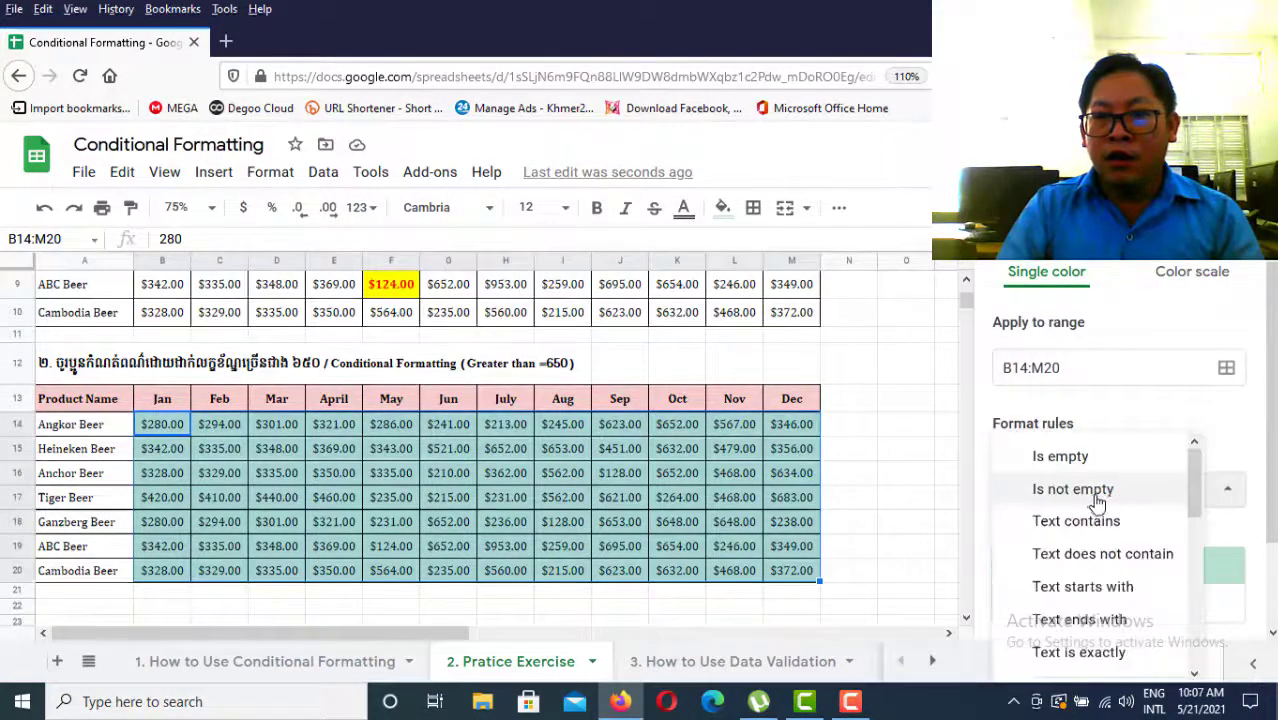
scroll(1100, 545, down, 5)
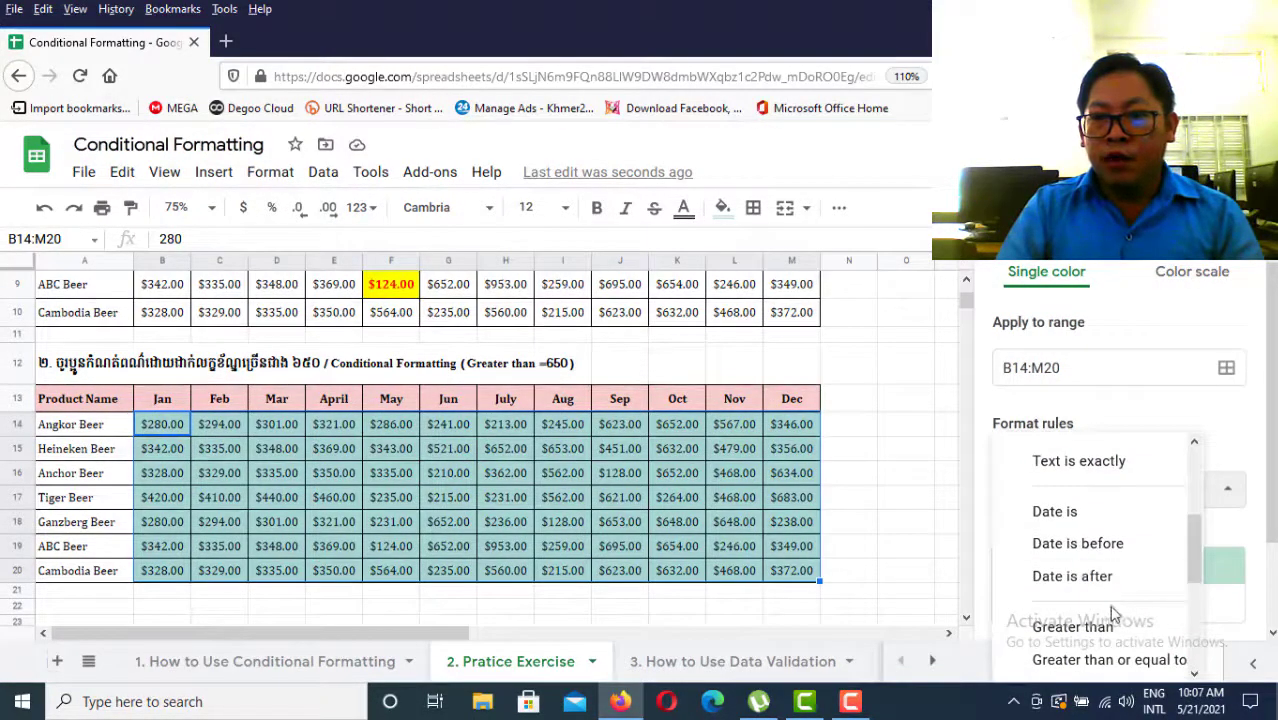
click(1098, 628)
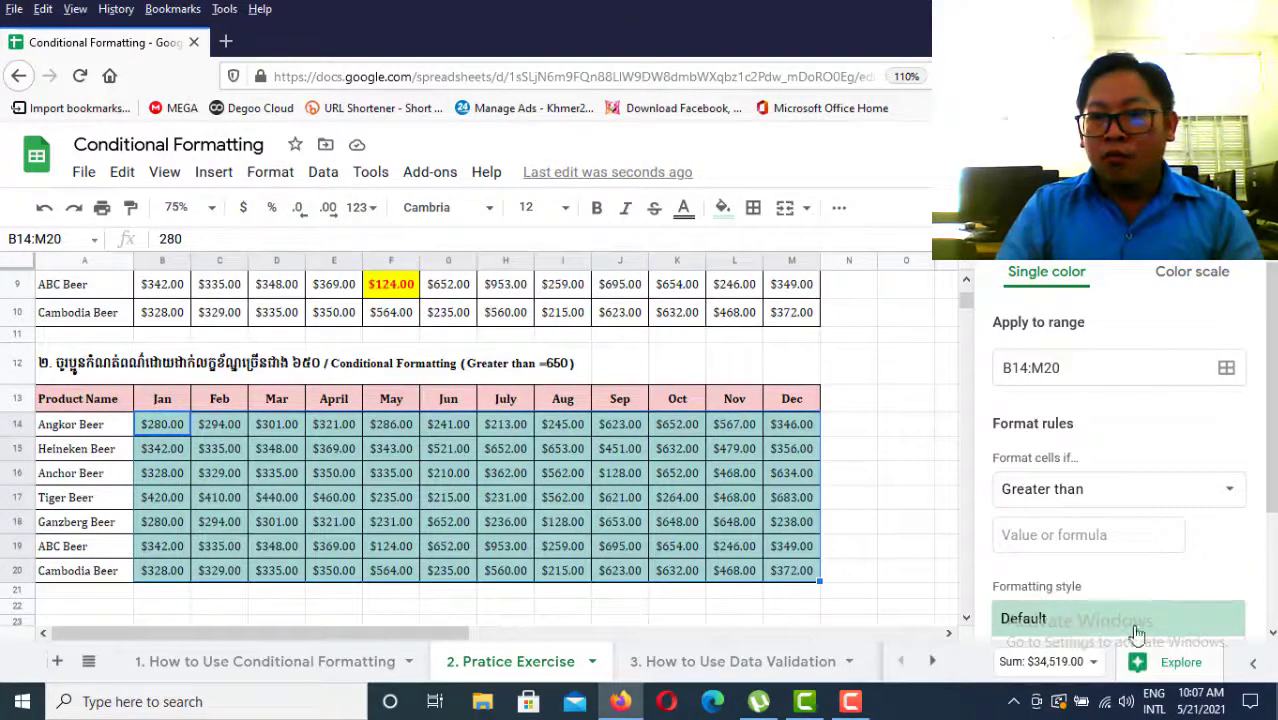
scroll(1100, 580, down, 3)
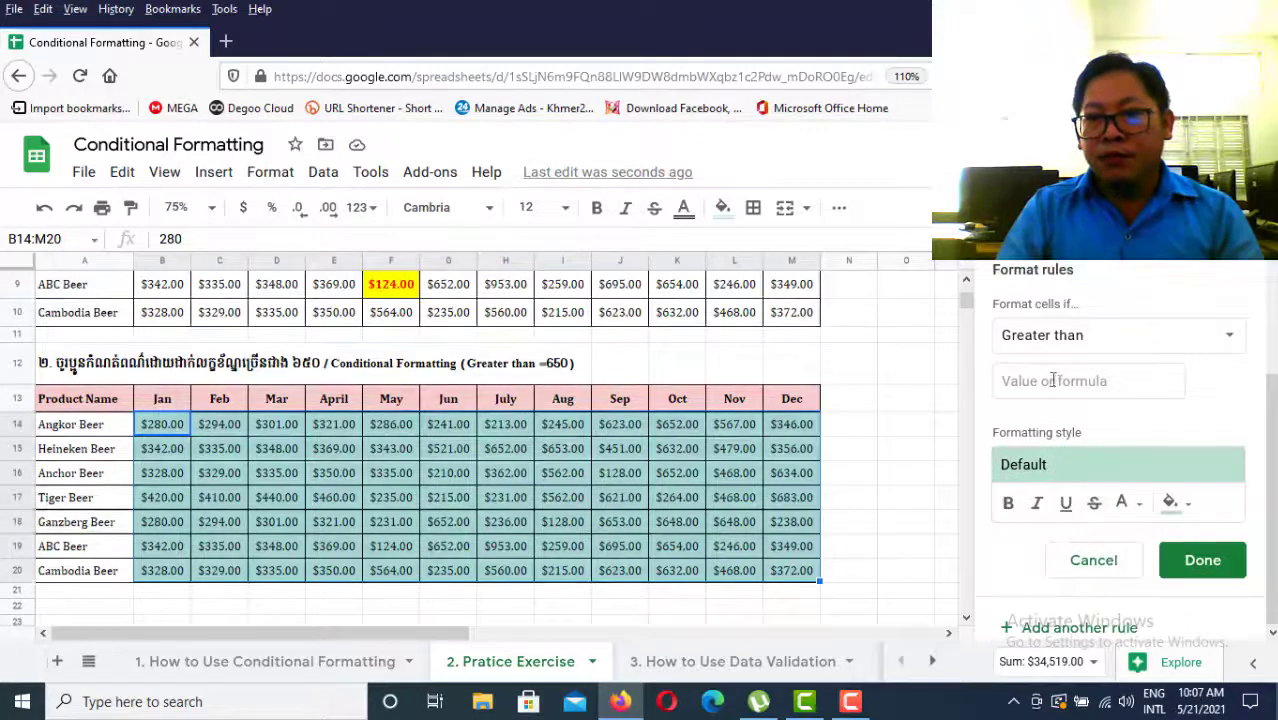
click(1058, 383)
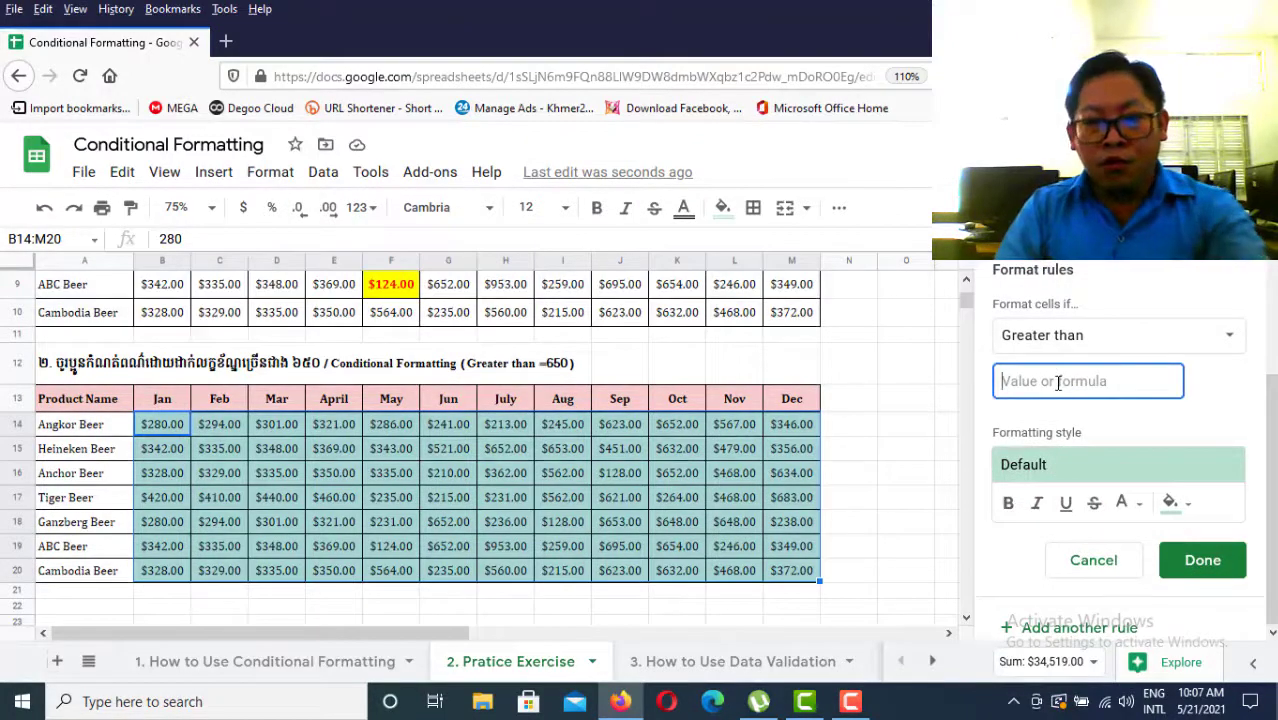
text(650)
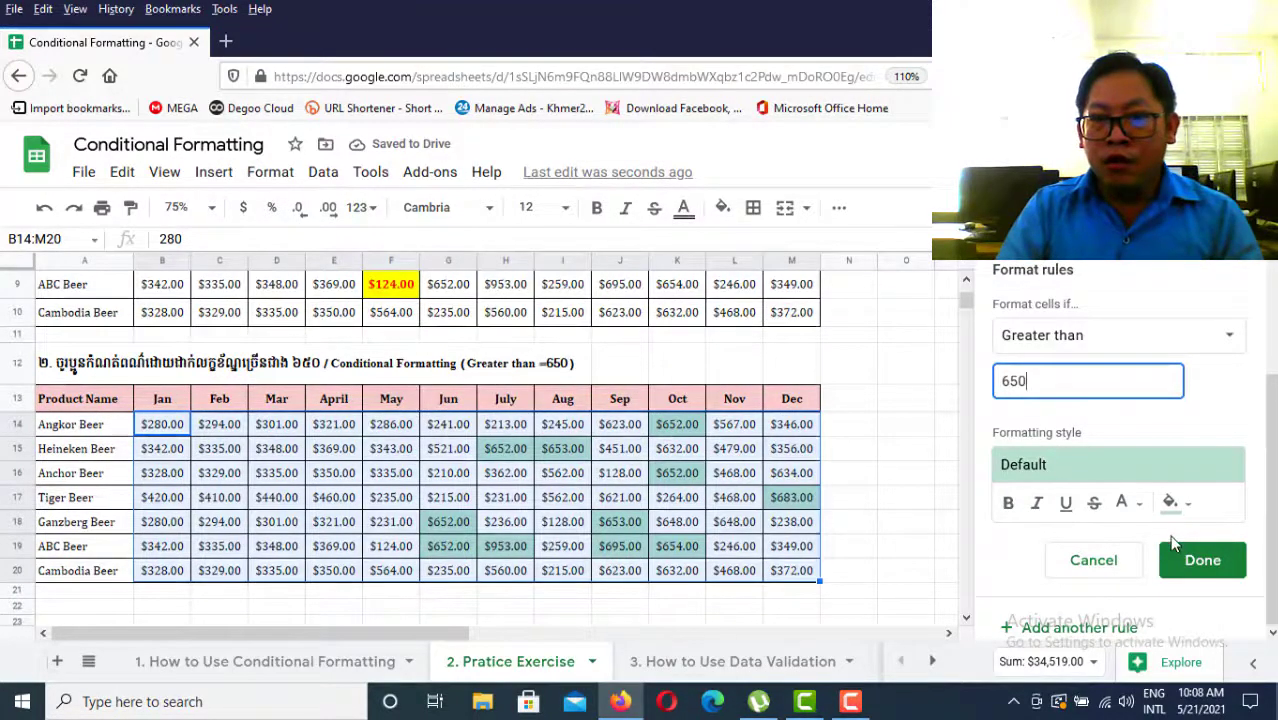
Give the greater-than-650 rule a bright green fill with red, bold, italic text, and save the rule
click(1172, 508)
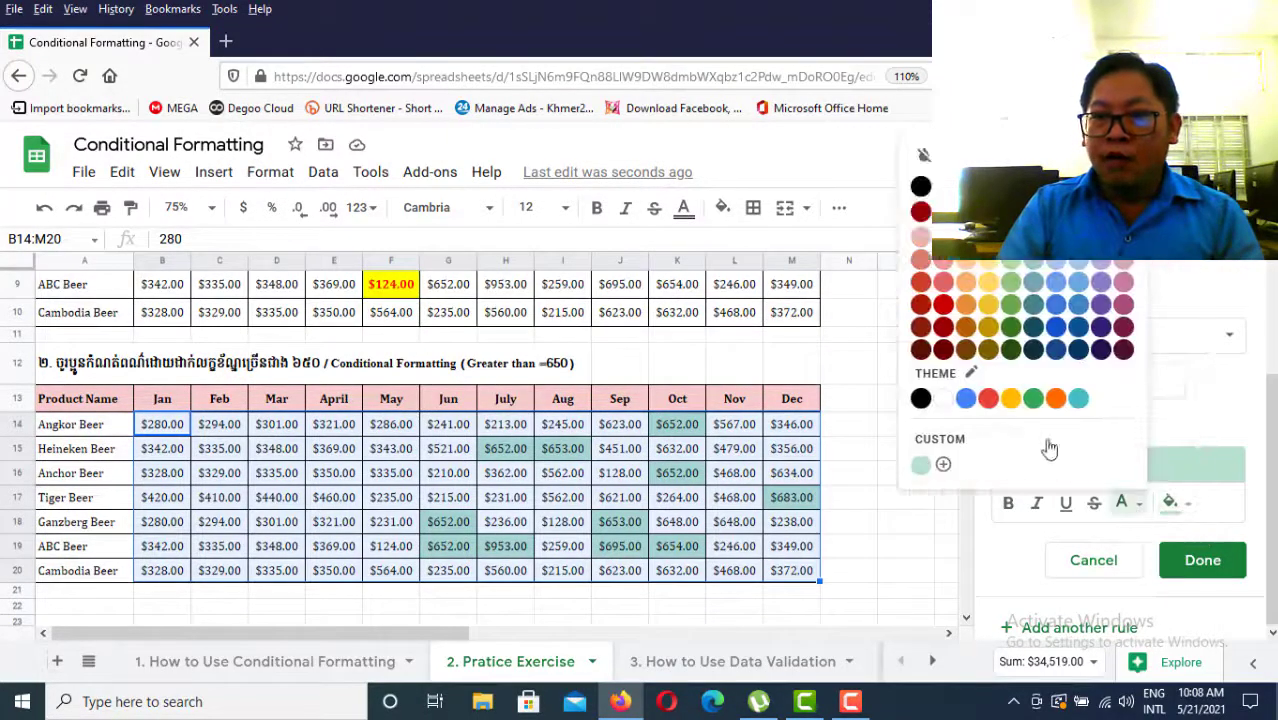
click(1033, 400)
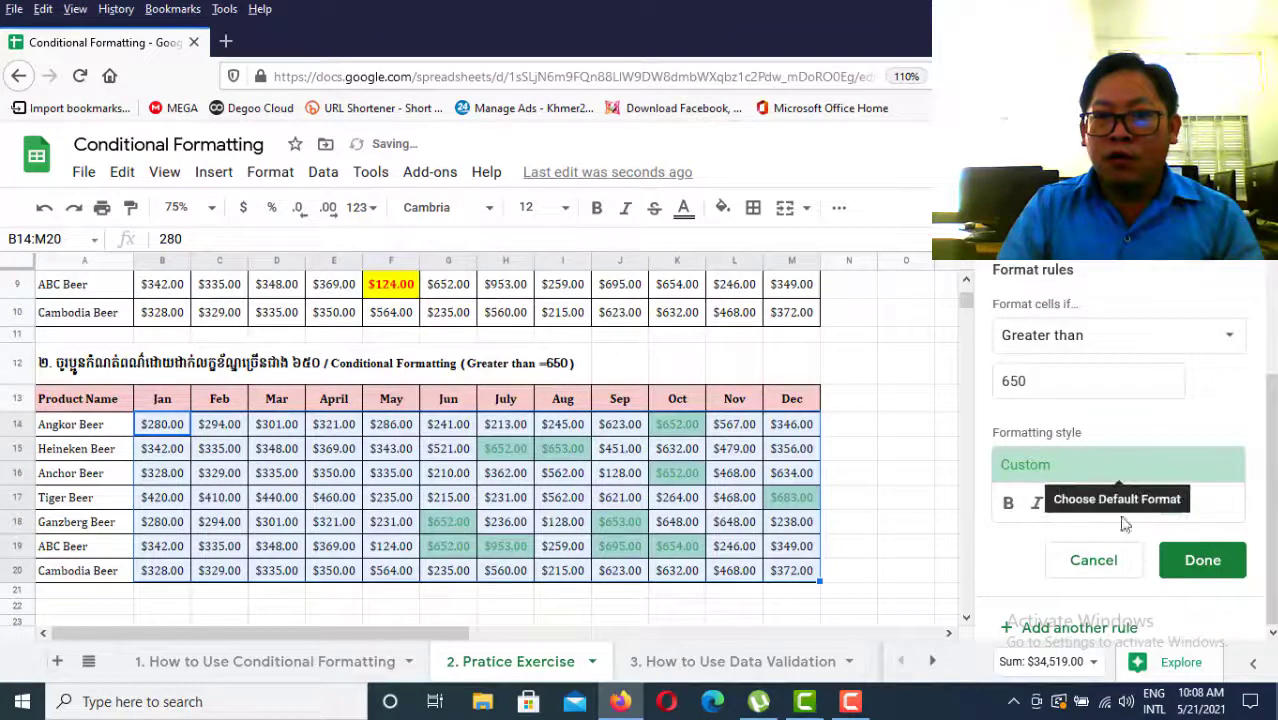
click(1186, 508)
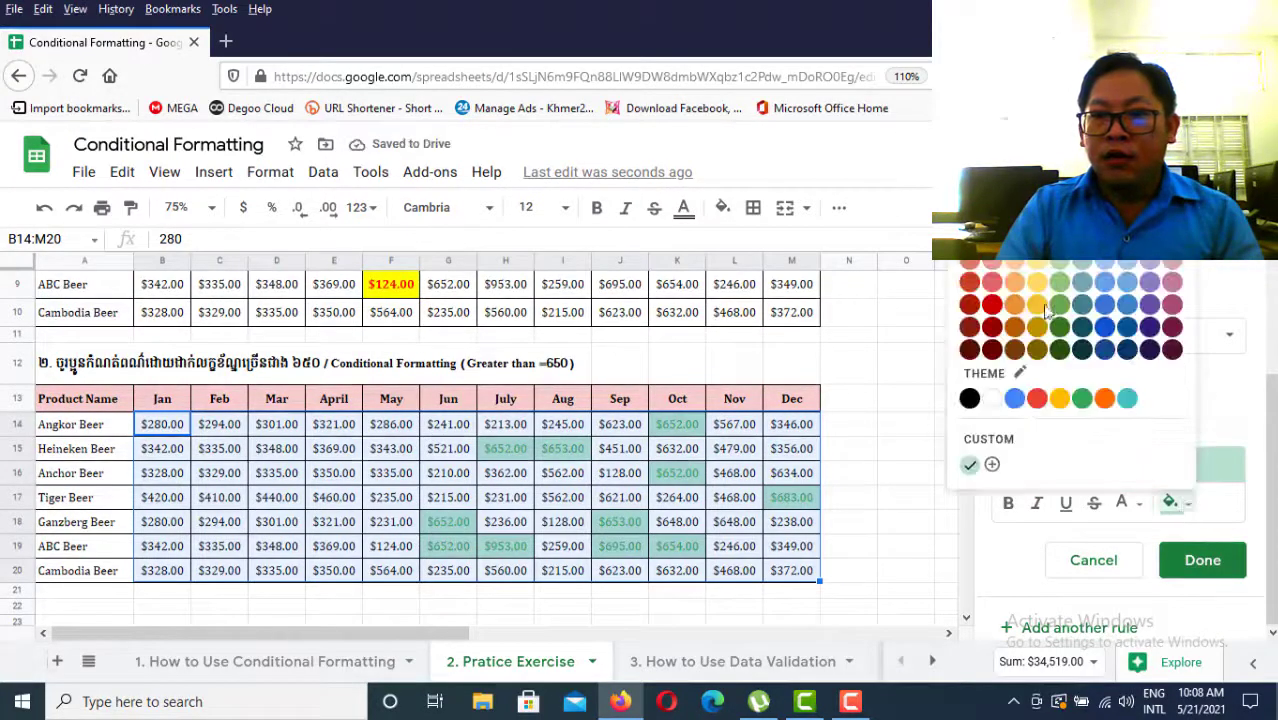
click(1060, 214)
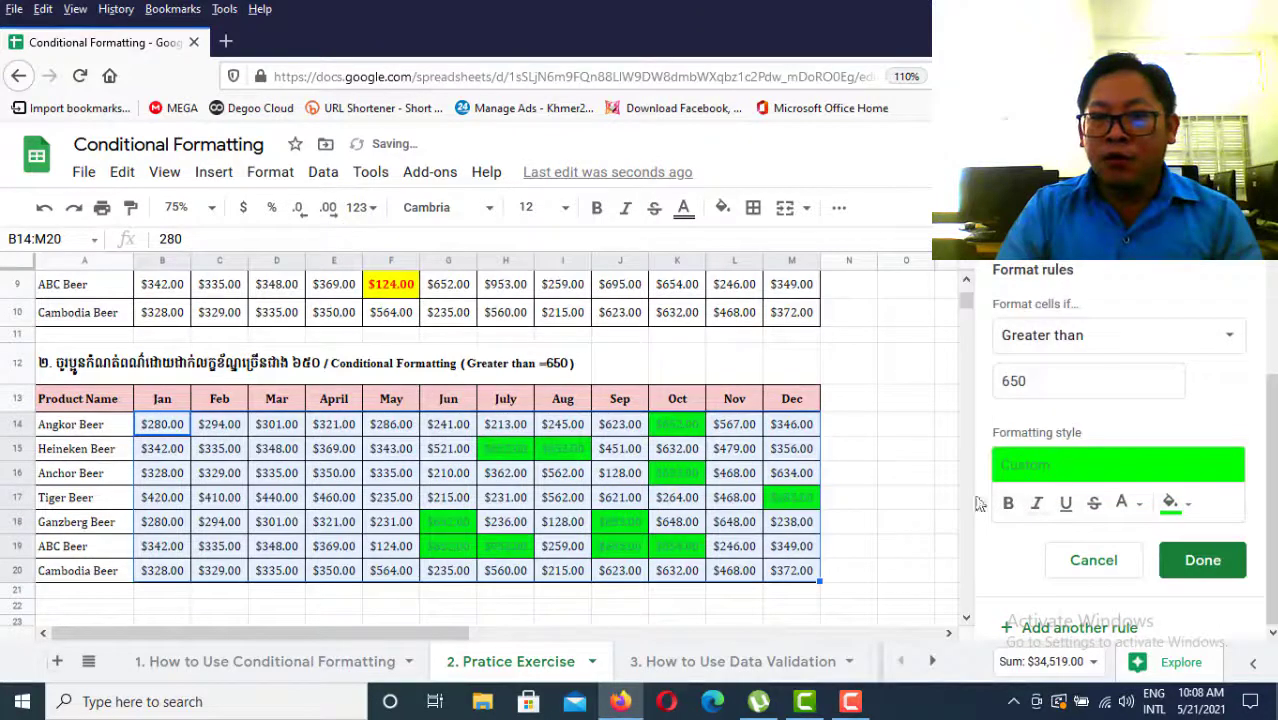
click(1122, 503)
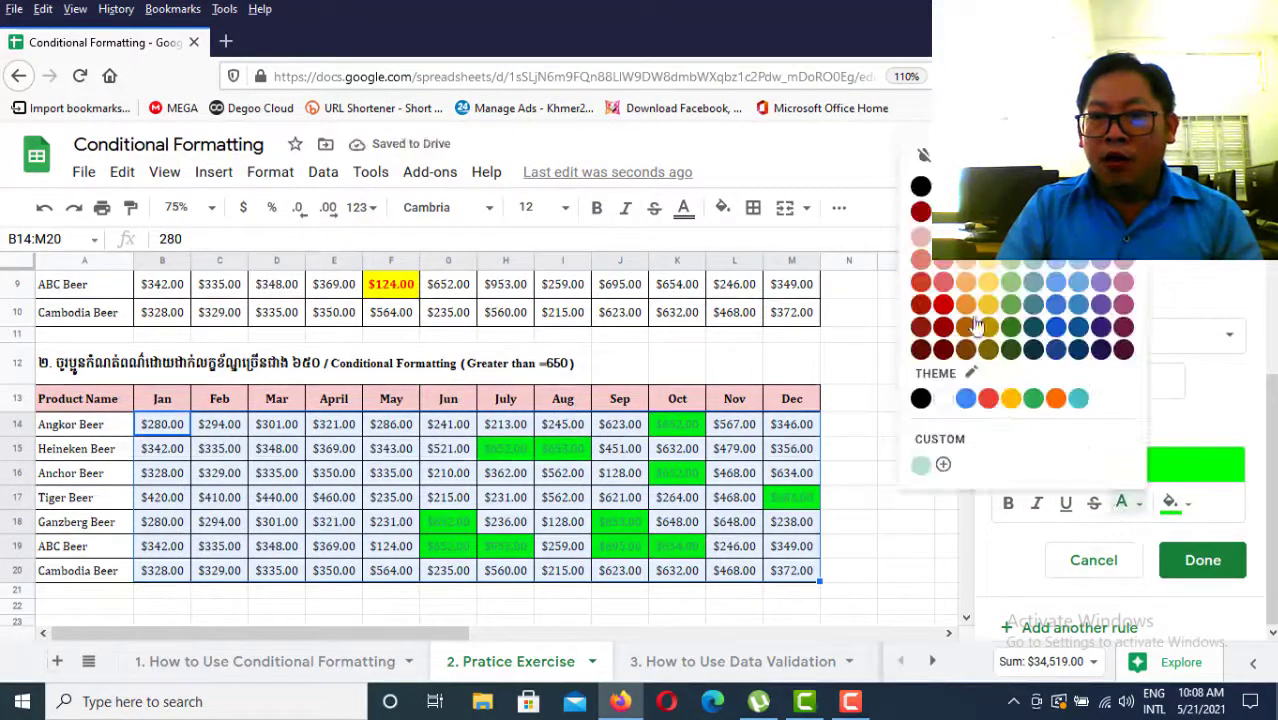
click(943, 211)
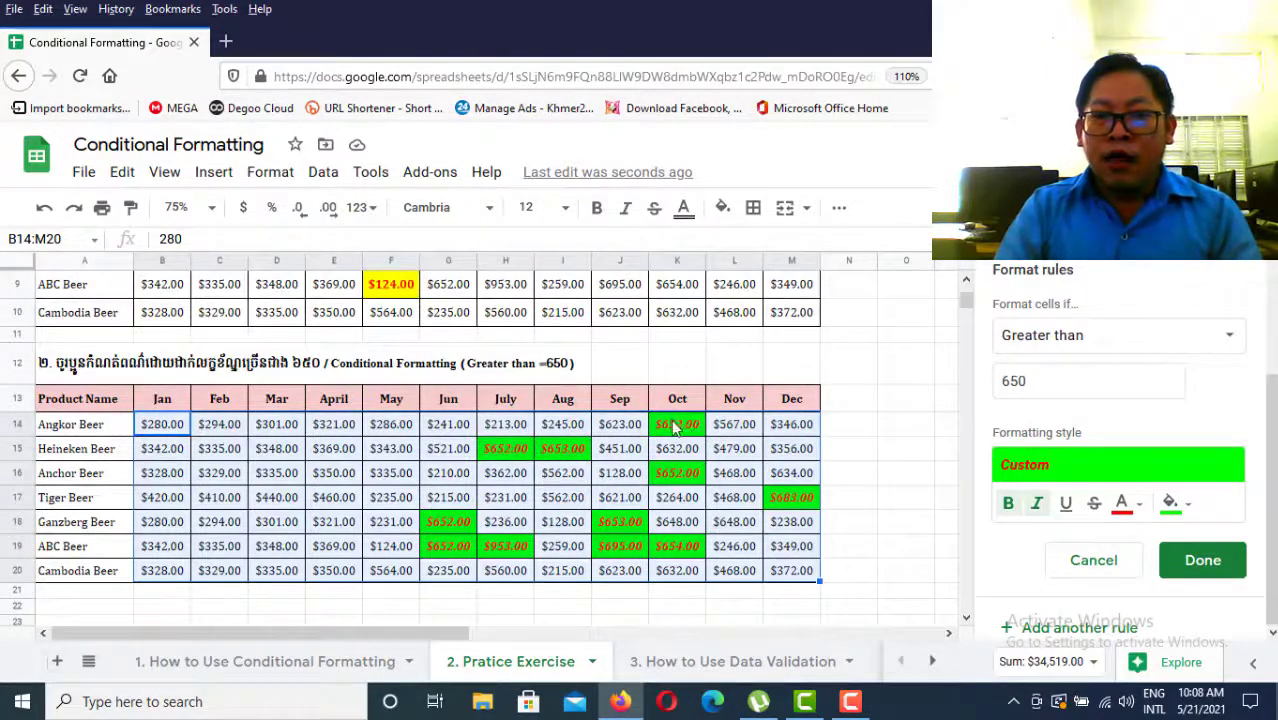
click(1232, 563)
click(882, 470)
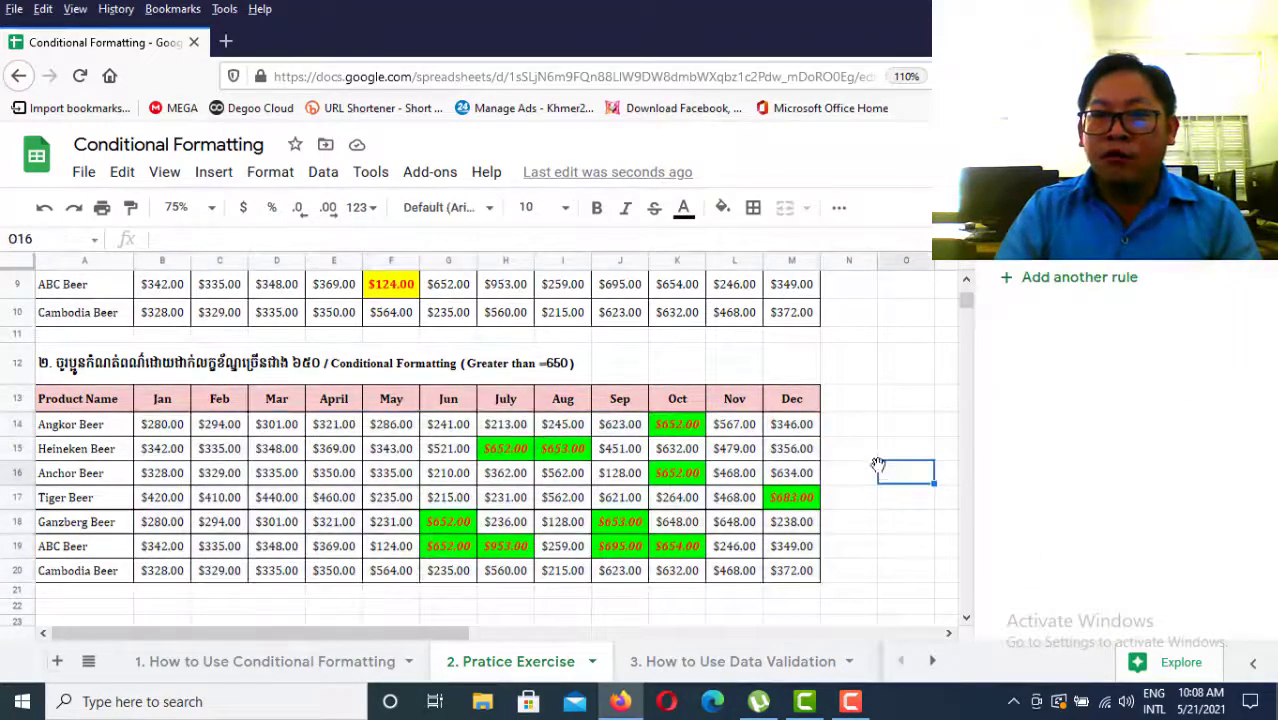
Compare the highlighting in the "Less than =200" and "Greater than =650" tables on the practice sheet
scroll(882, 470, up, 5)
scroll(493, 400, down, 5)
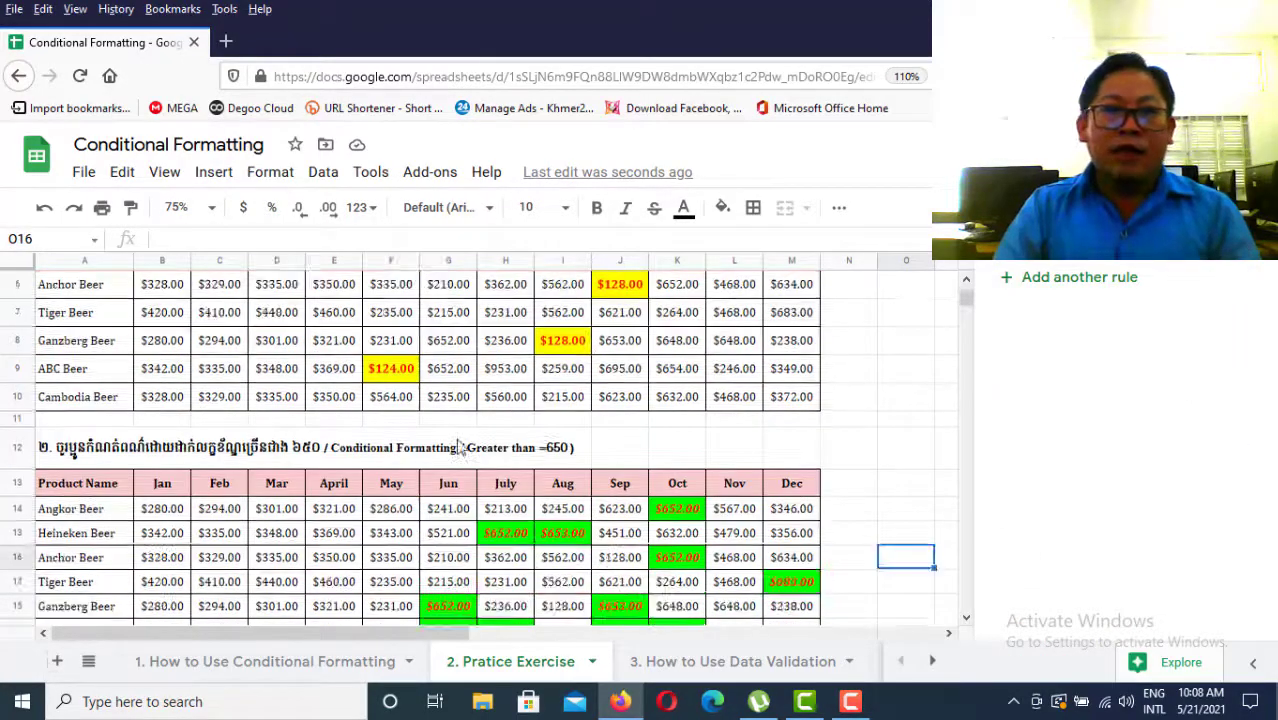
scroll(465, 460, up, 3)
scroll(481, 414, up, 2)
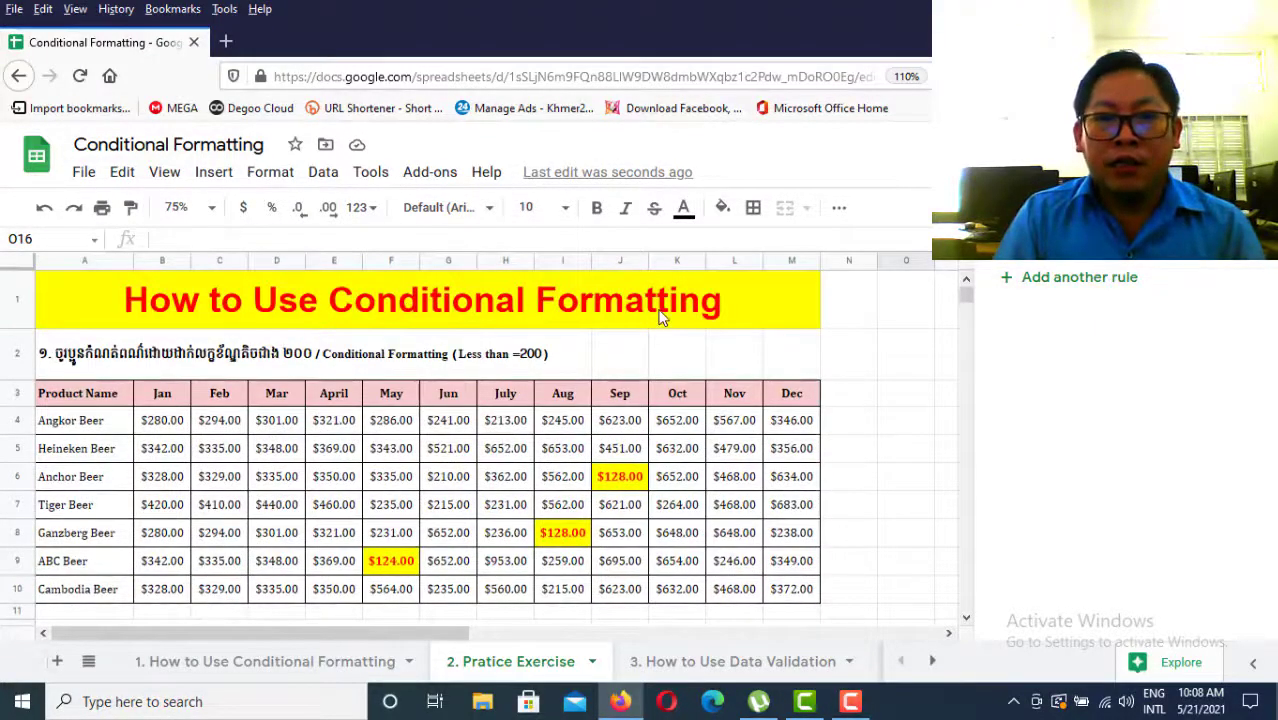
scroll(538, 372, down, 5)
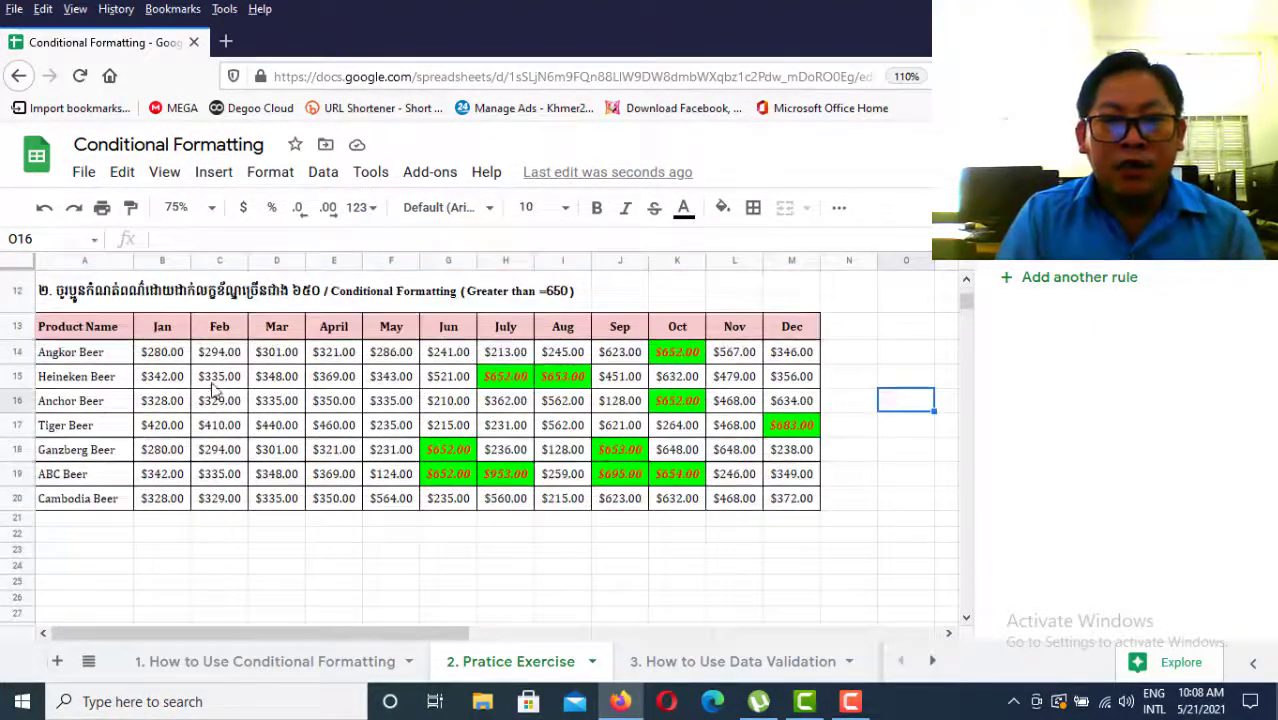
scroll(518, 496, up, 5)
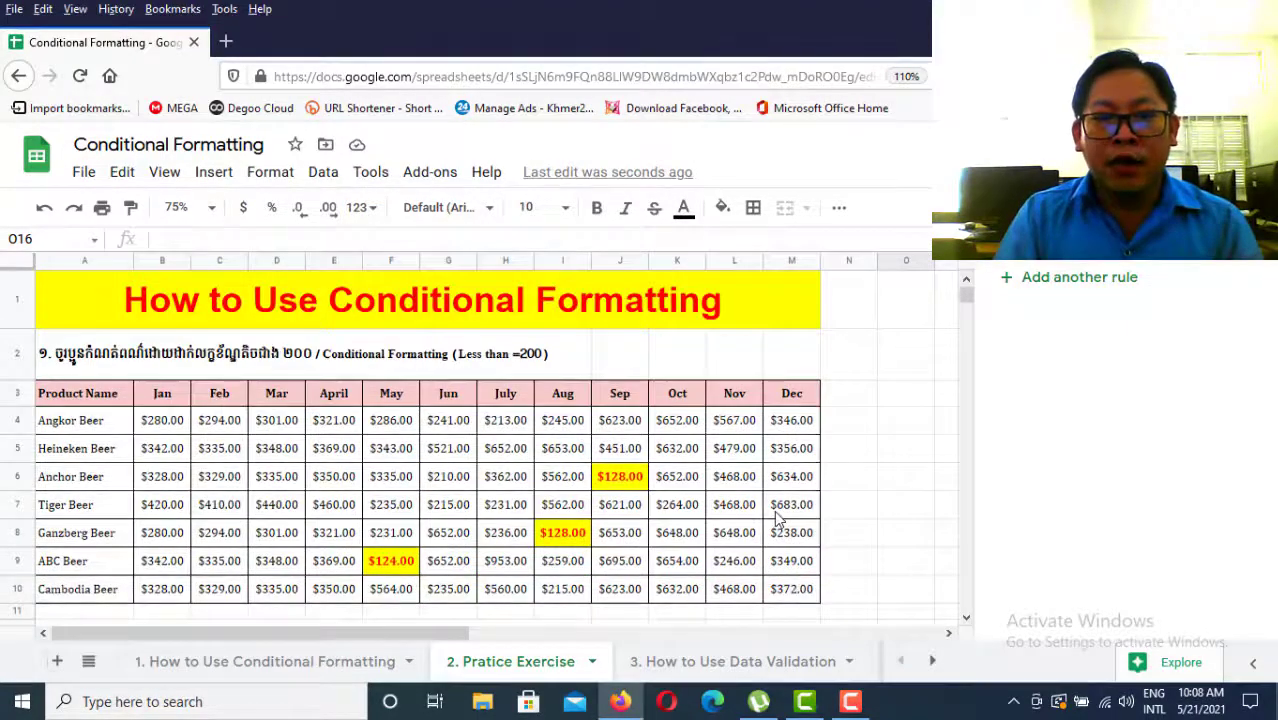
scroll(774, 510, down, 2)
scroll(778, 515, down, 2)
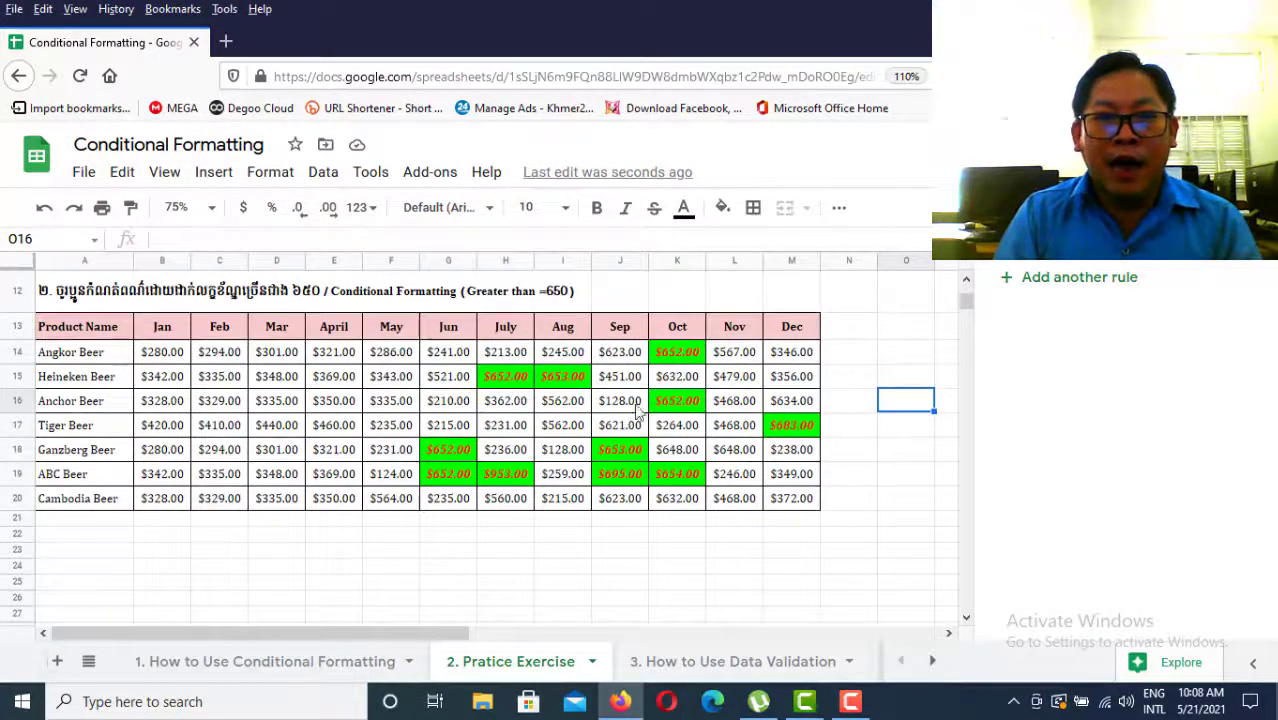
Examine the example table and its yellow Date of Birth column on the "3. How to Use Data Validation" sheet
click(706, 665)
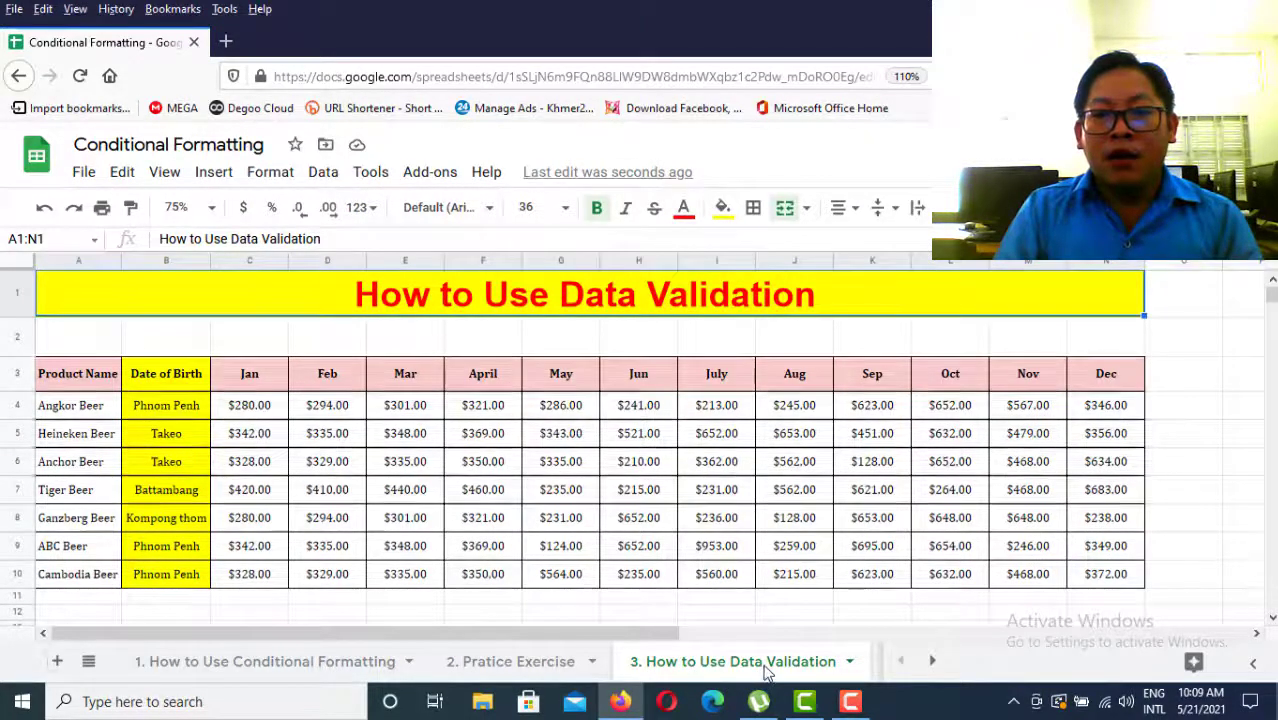
scroll(705, 460, down, 1)
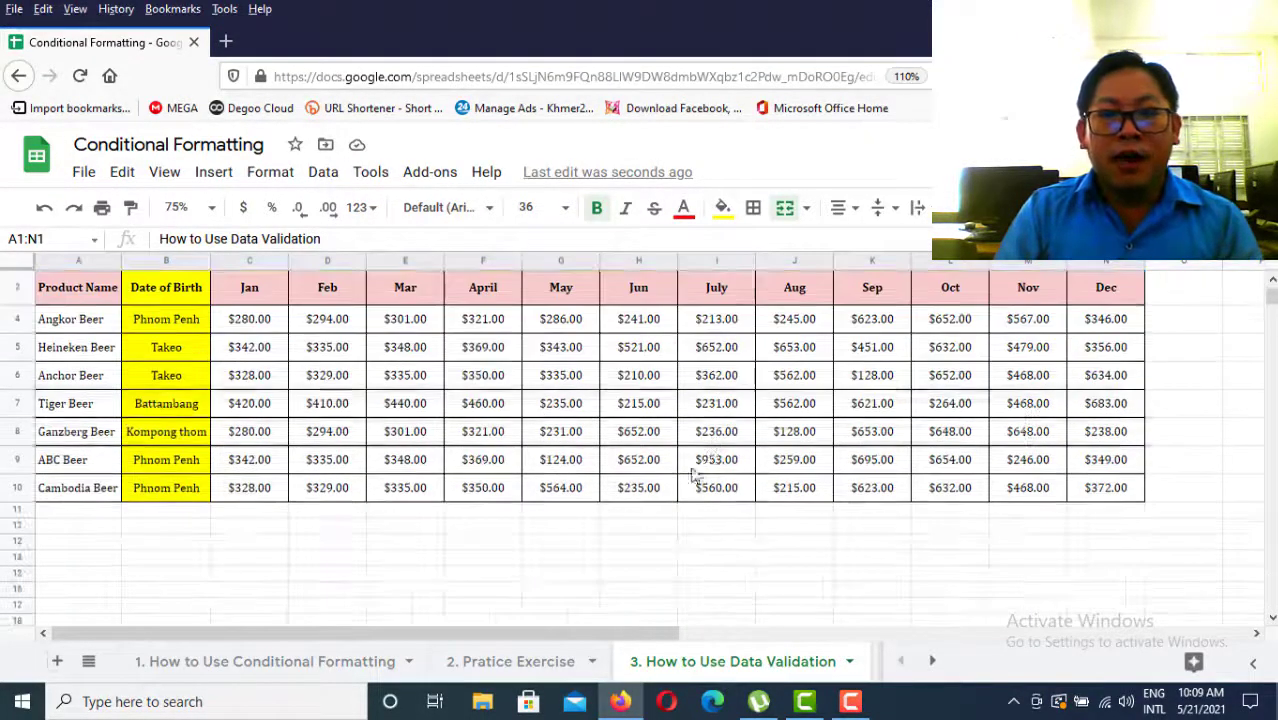
scroll(420, 560, down, 1)
scroll(421, 569, up, 1)
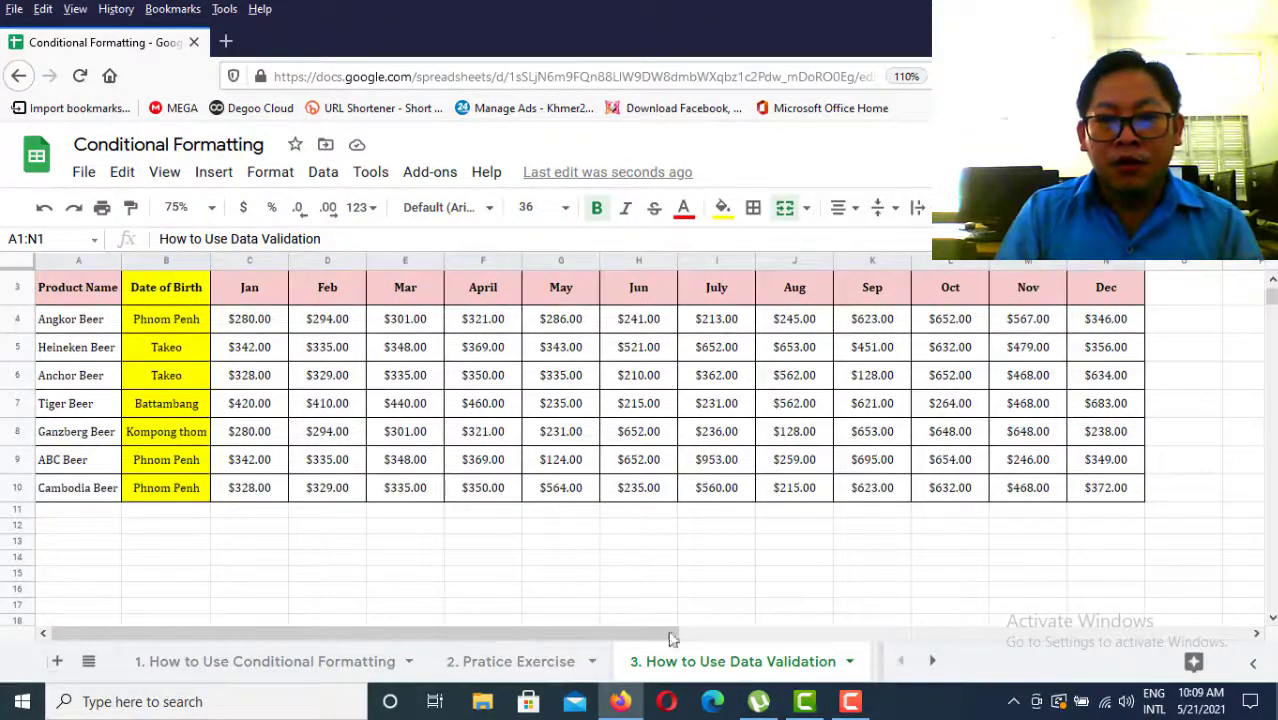
click(315, 545)
click(143, 346)
scroll(222, 405, up, 1)
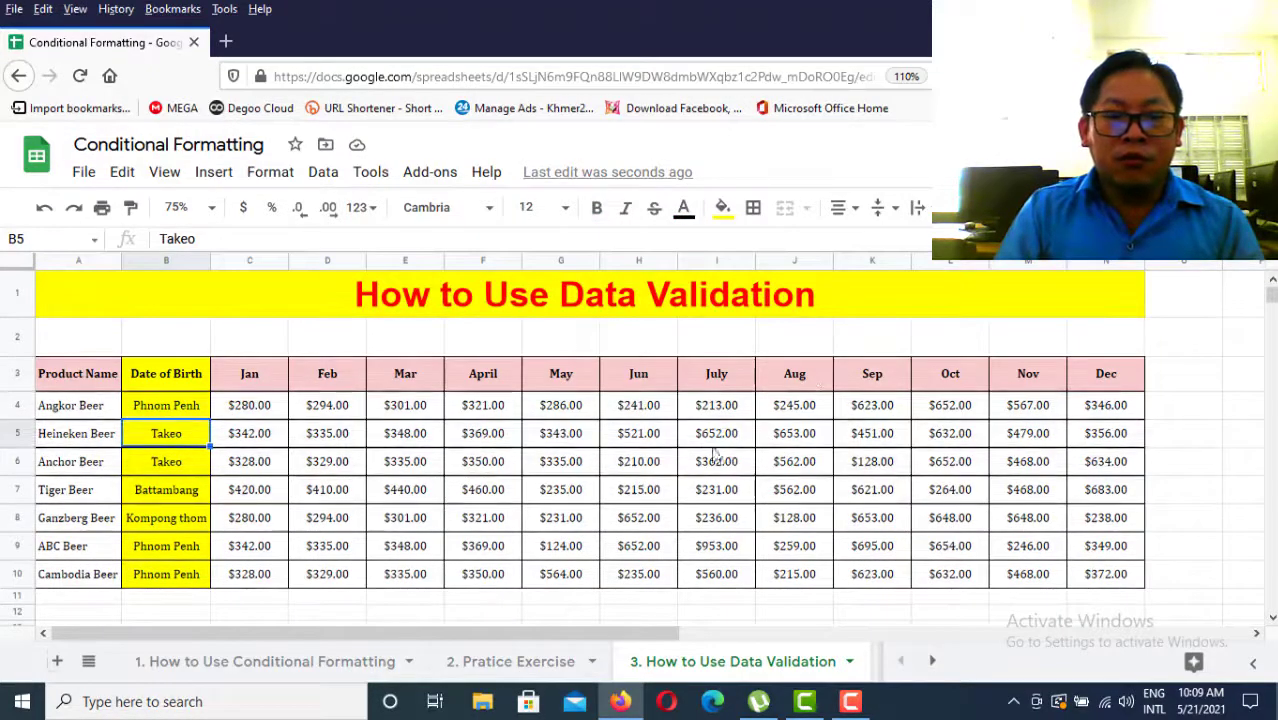
scroll(750, 520, down, 1)
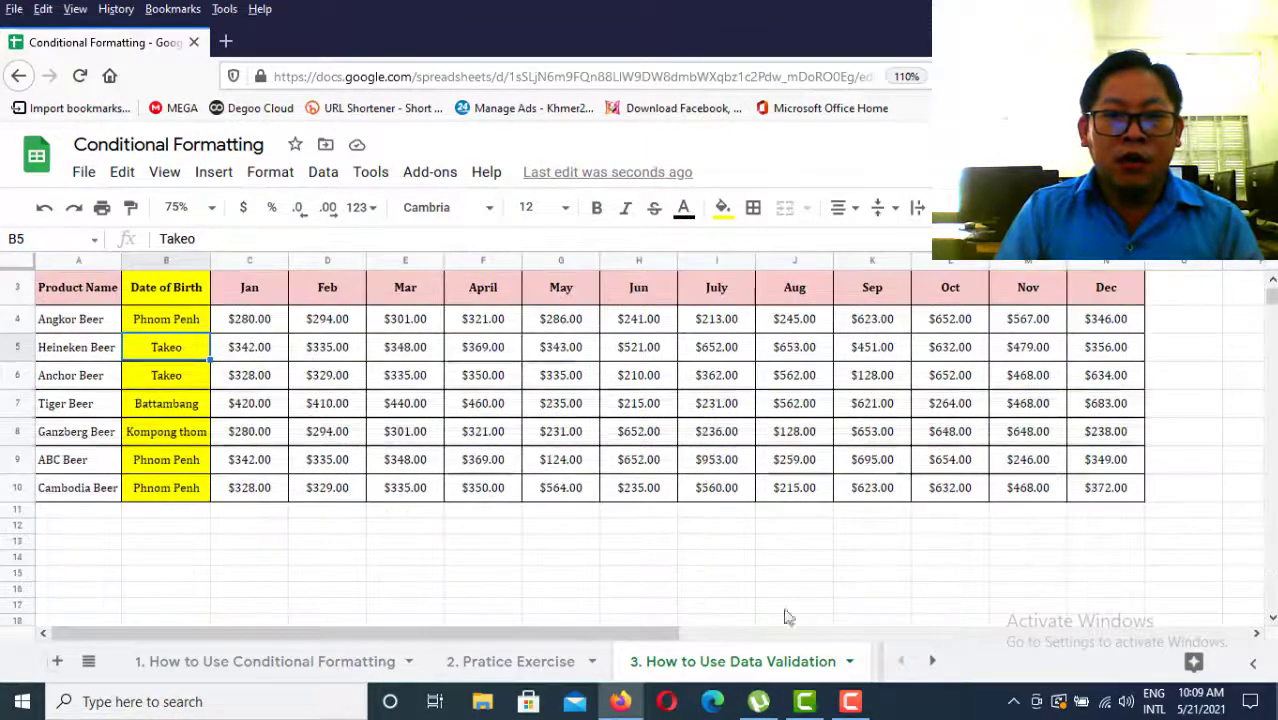
Compare the "4. Practice Exercise" table with the data validation example, checking the example's Date of Birth header
click(930, 662)
click(795, 664)
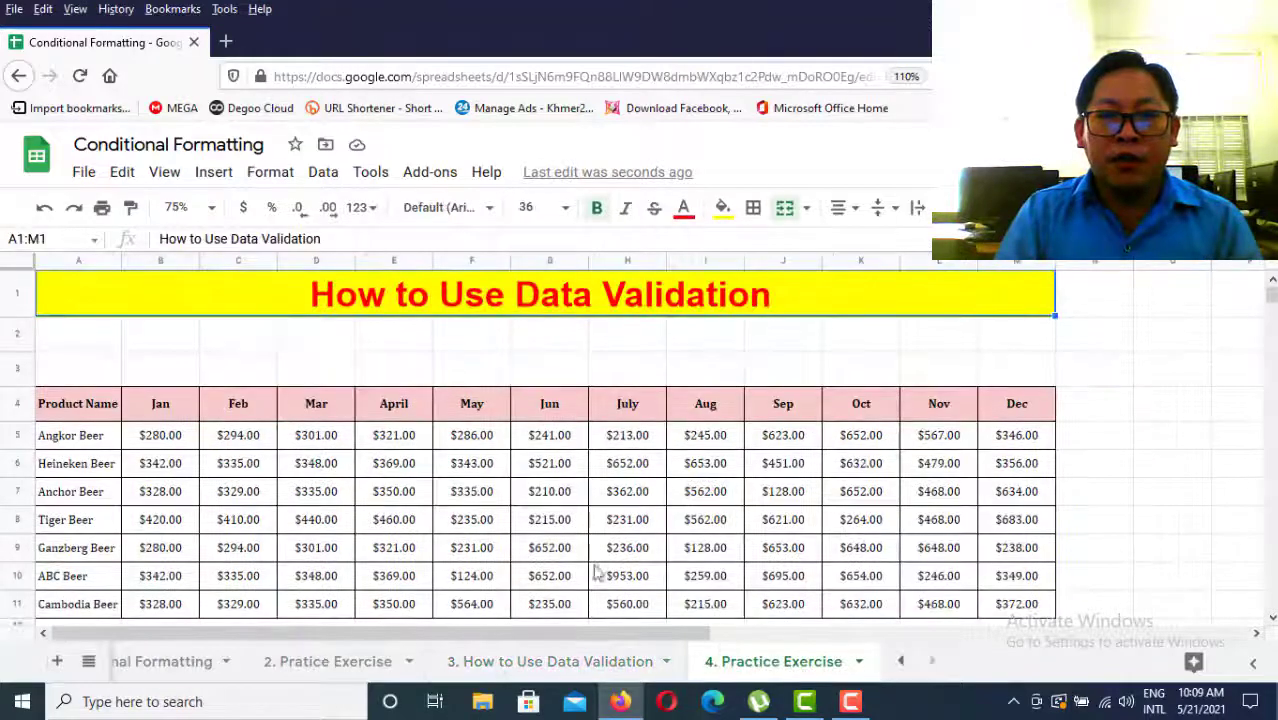
click(508, 662)
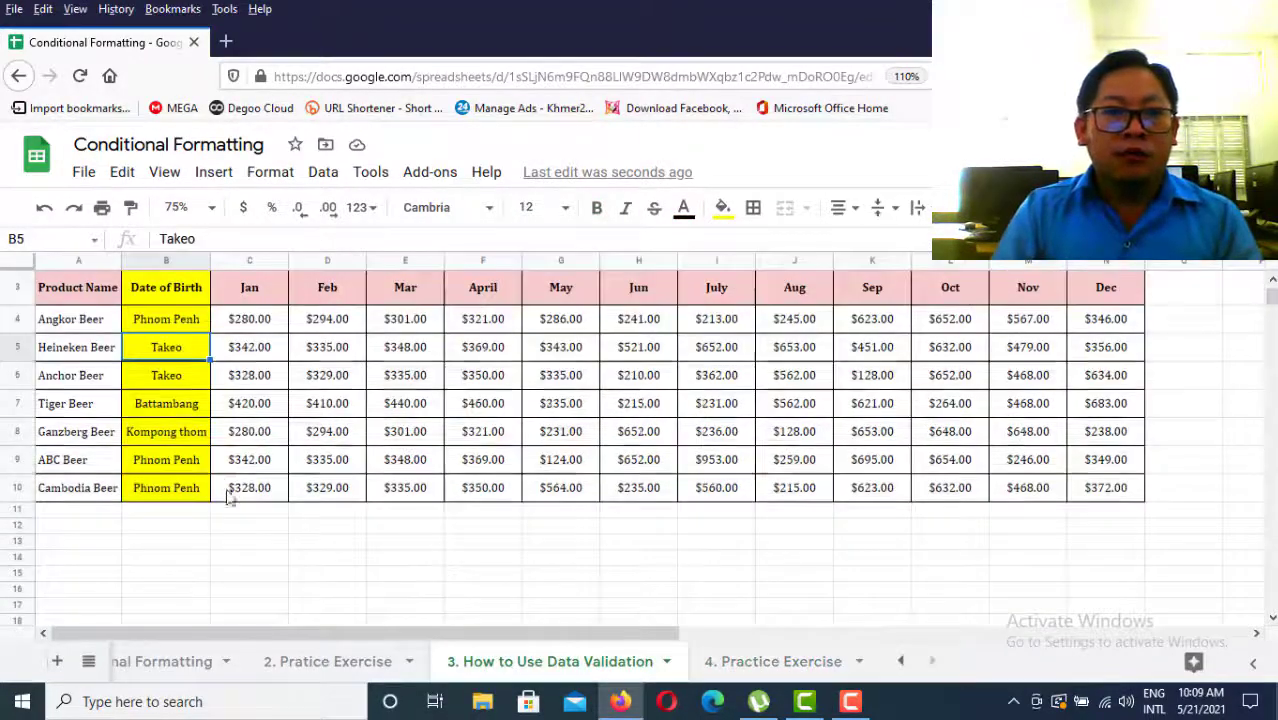
scroll(225, 490, up, 1)
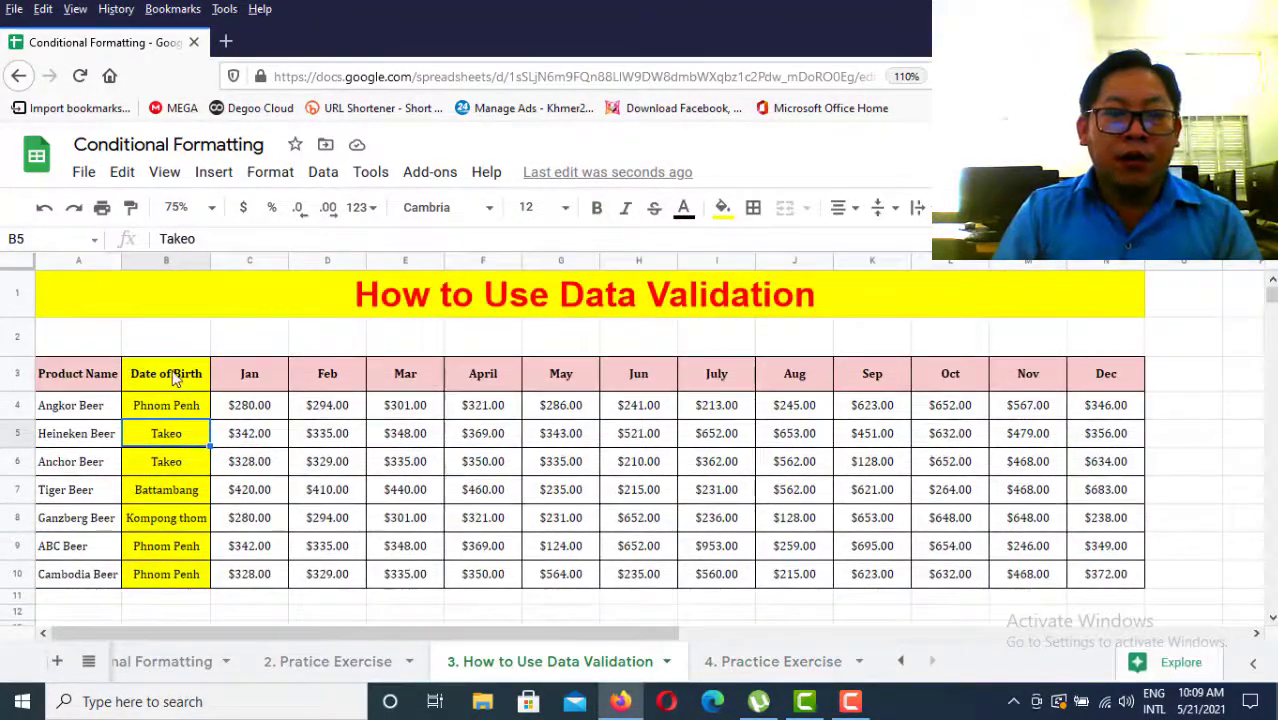
click(135, 375)
On the "4. Practice Exercise" sheet, insert one column to the right of Product Name and select its header cell B4
click(765, 662)
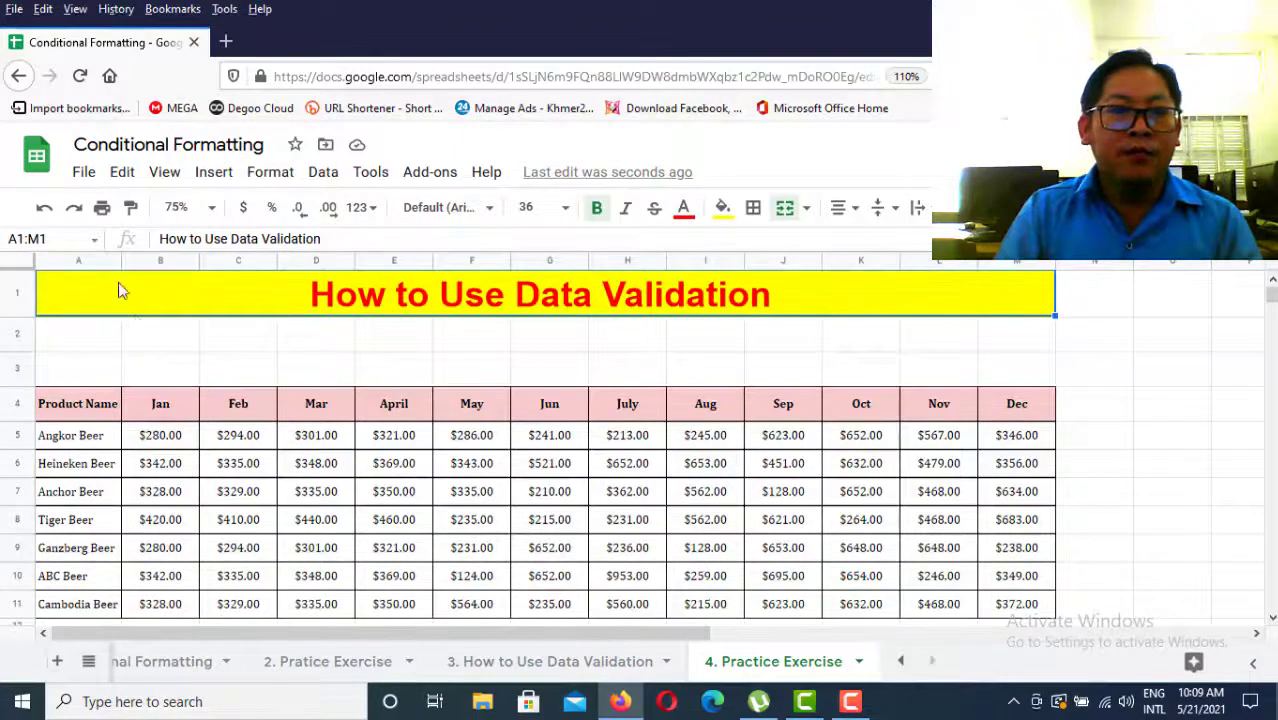
click(91, 262)
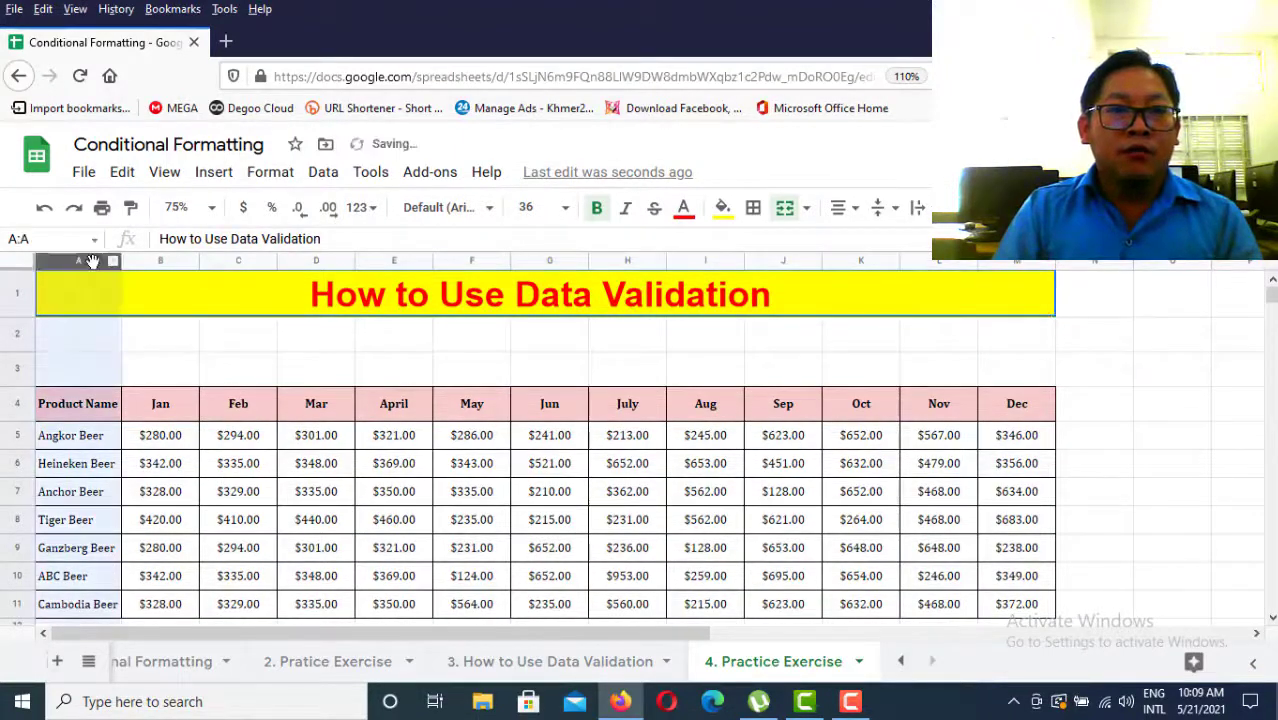
right_click(91, 262)
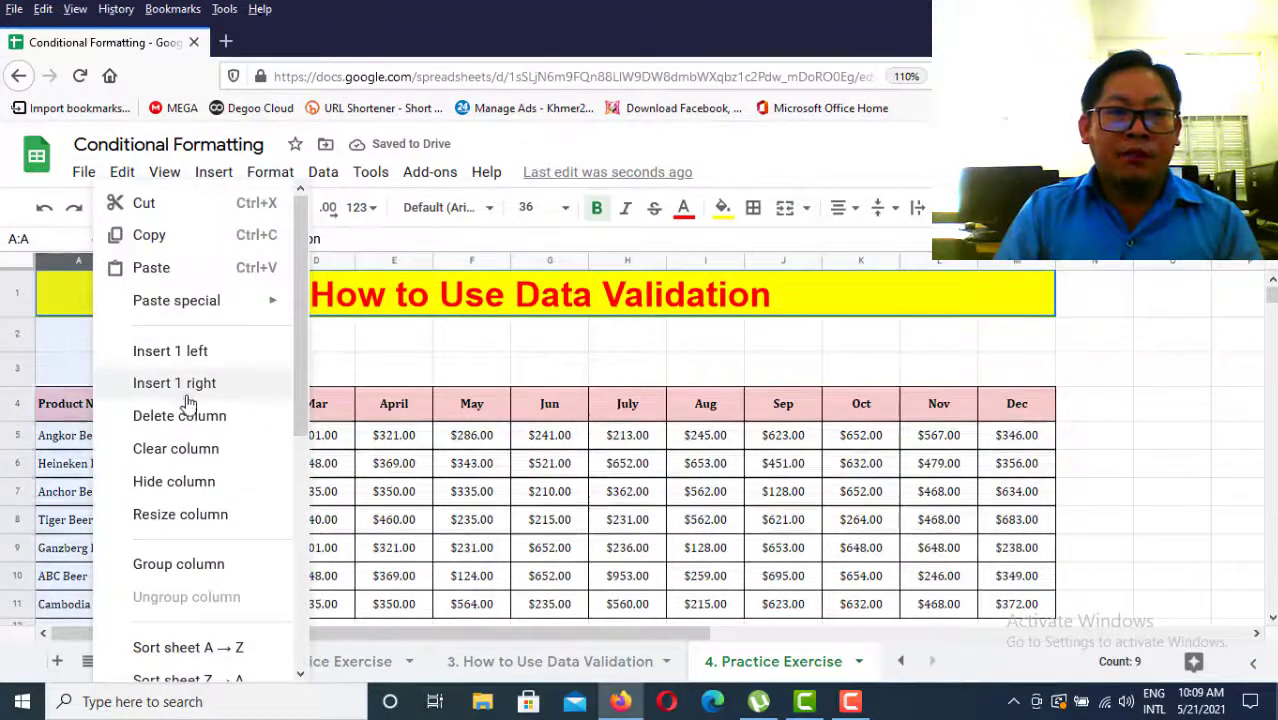
click(186, 395)
click(165, 405)
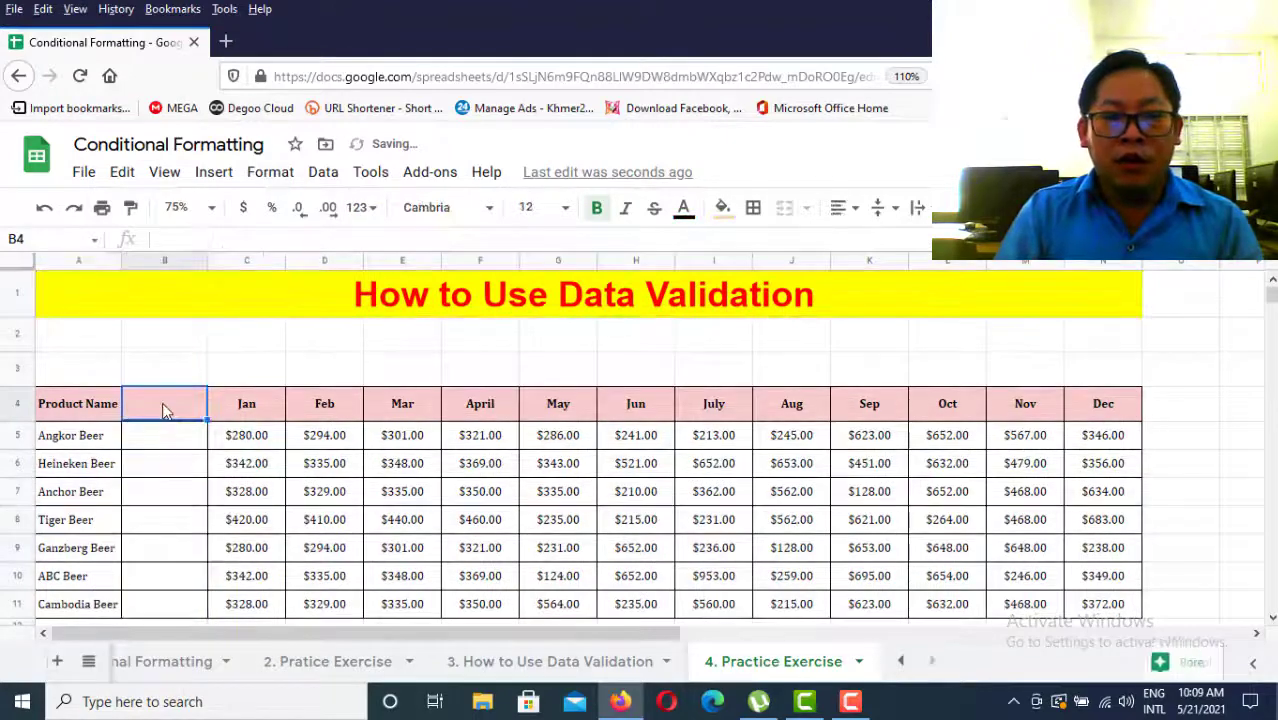
Enter the header "Date of Birth" in cell B4 of the practice table, matching the example sheet, and widen column B slightly
click(550, 661)
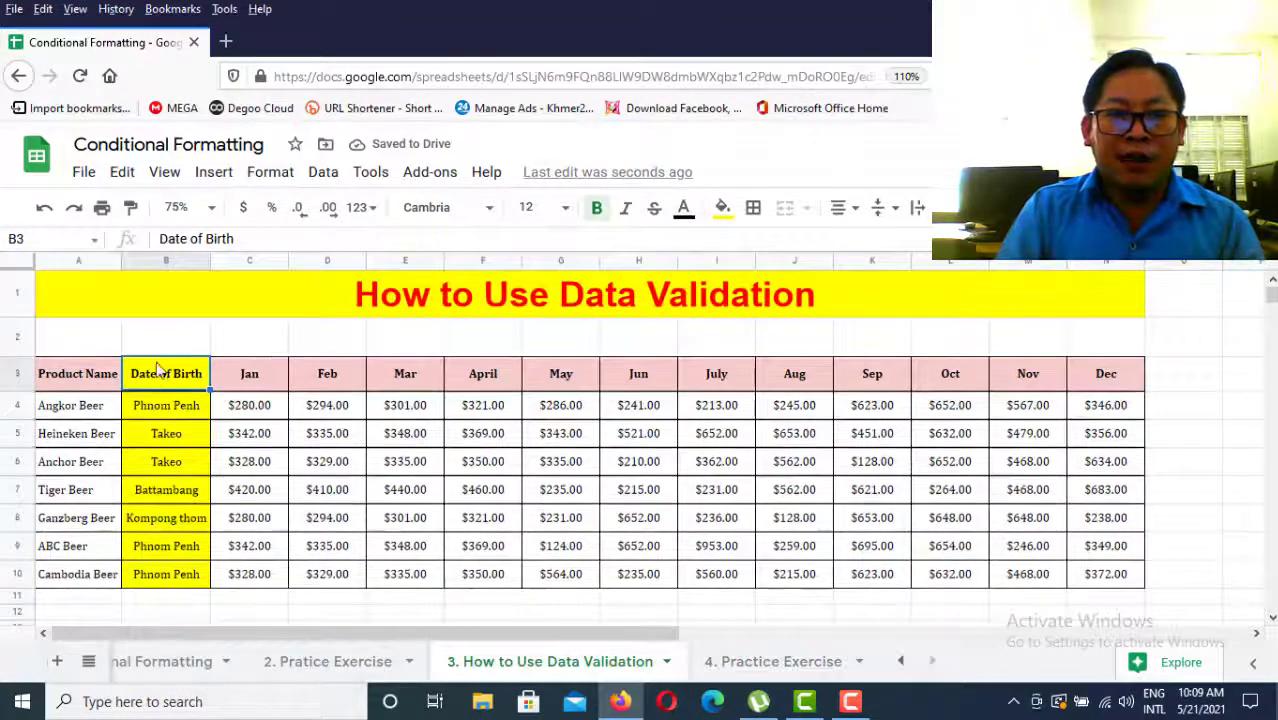
click(793, 663)
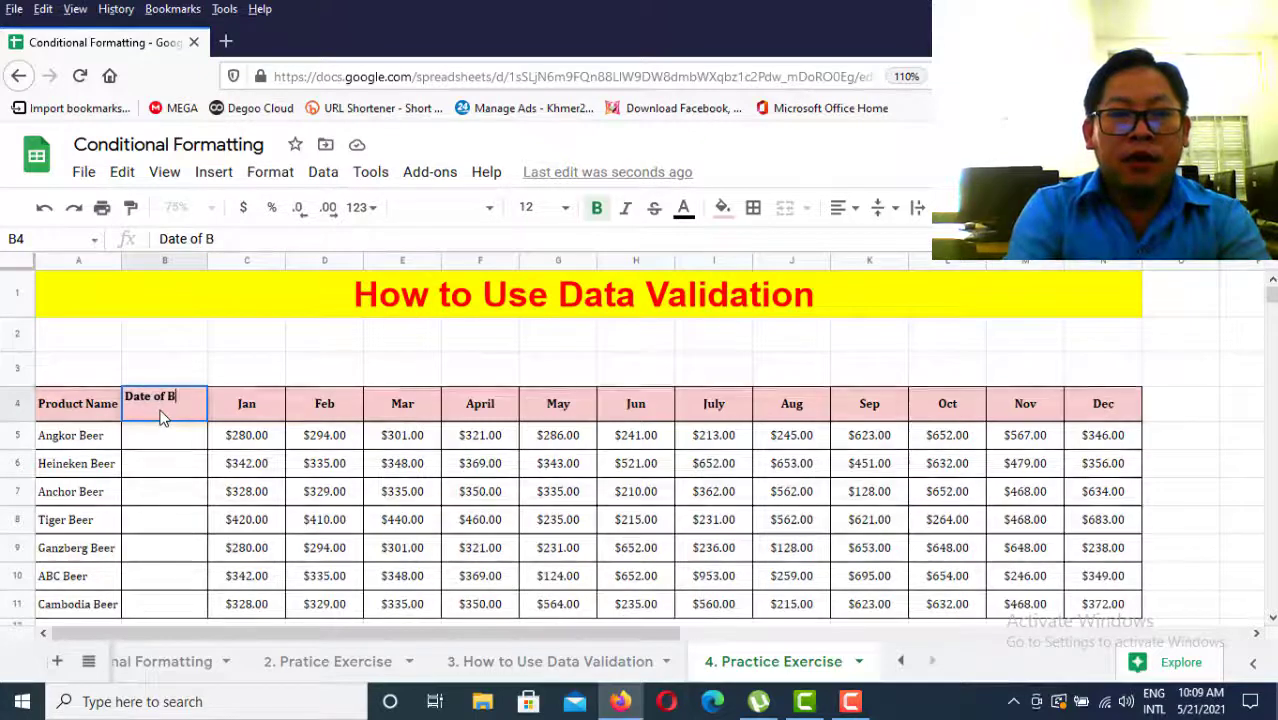
key(Return)
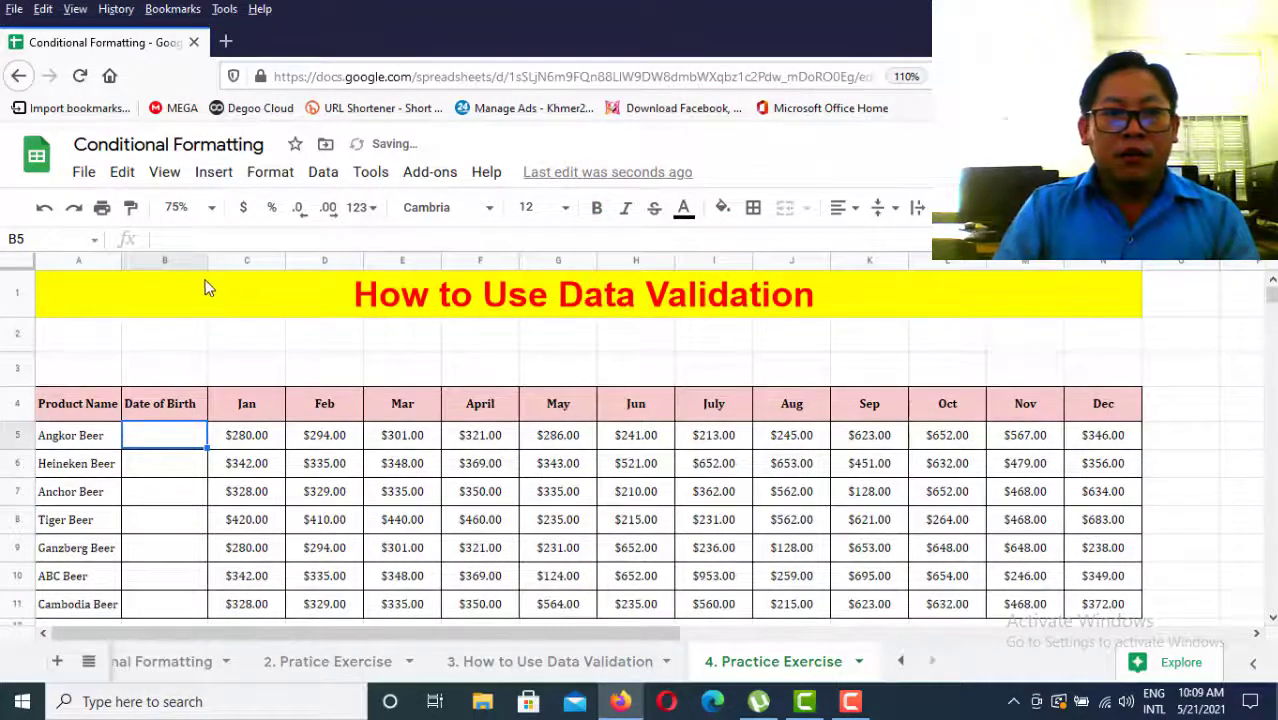
drag(208, 260, 222, 260)
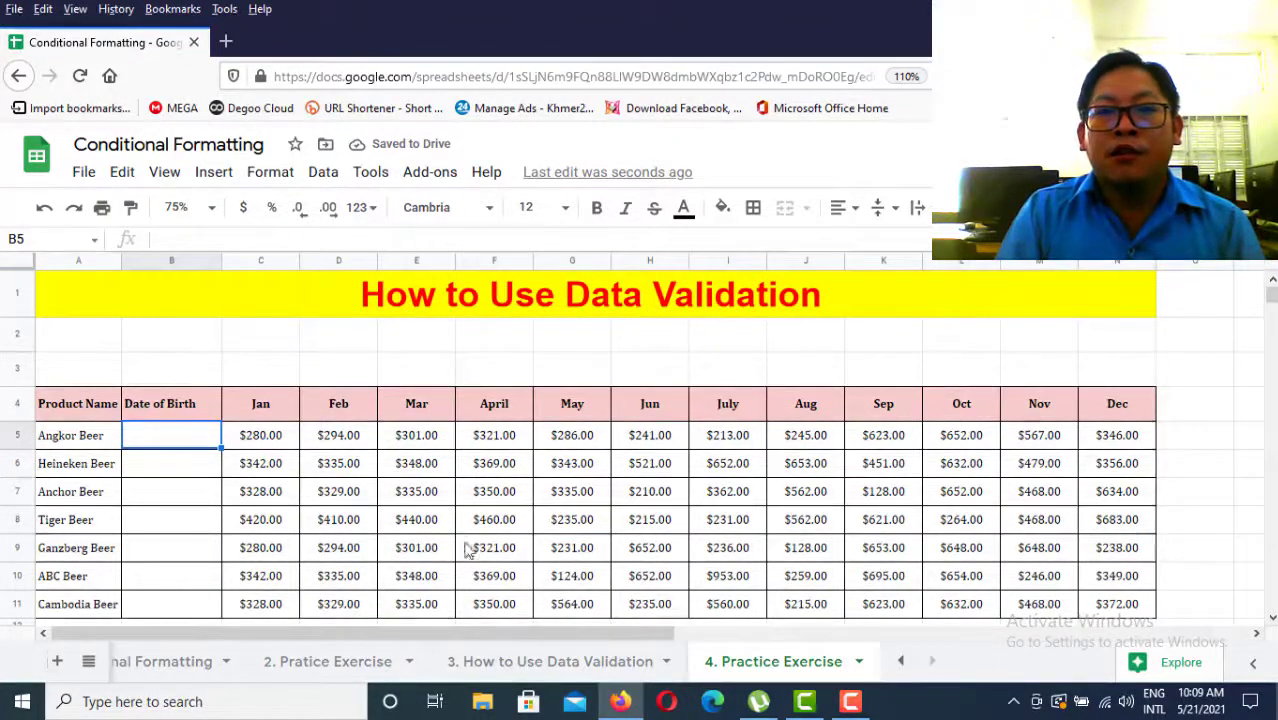
After checking the example's Date of Birth entries, start data validation for B5:B11 on "4. Practice Exercise" with the List of items criteria
click(612, 662)
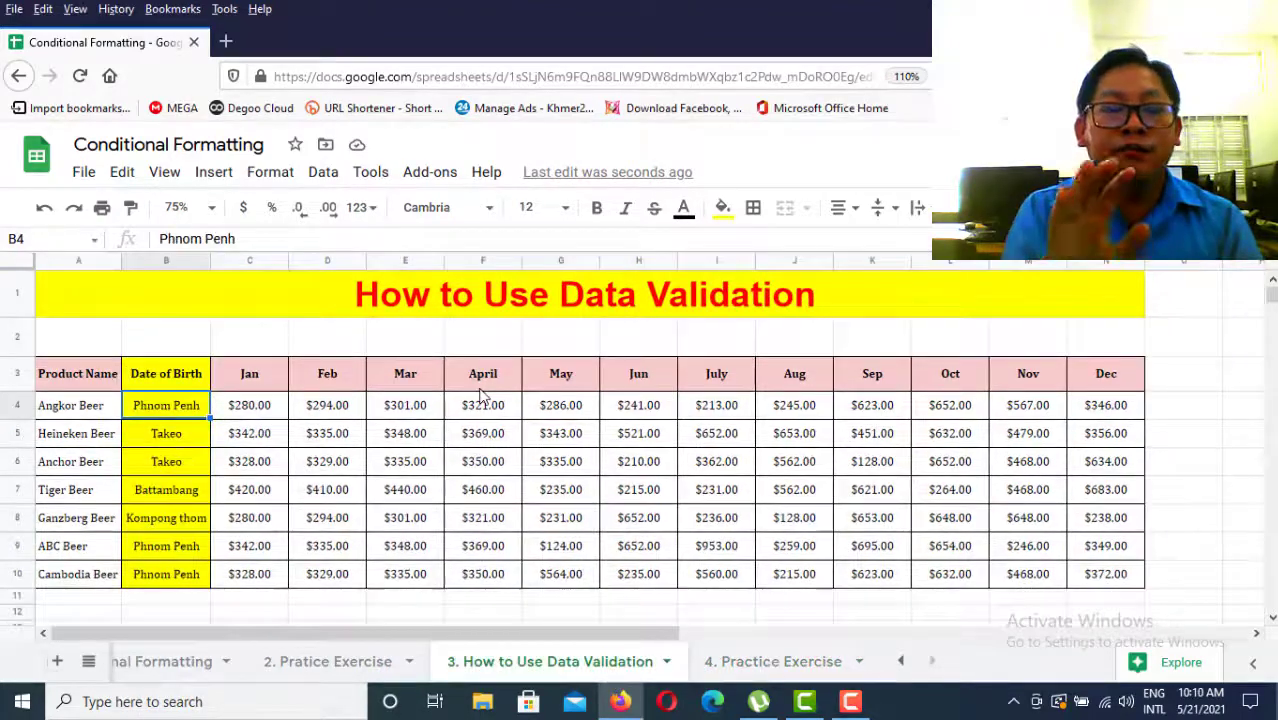
click(174, 439)
click(173, 409)
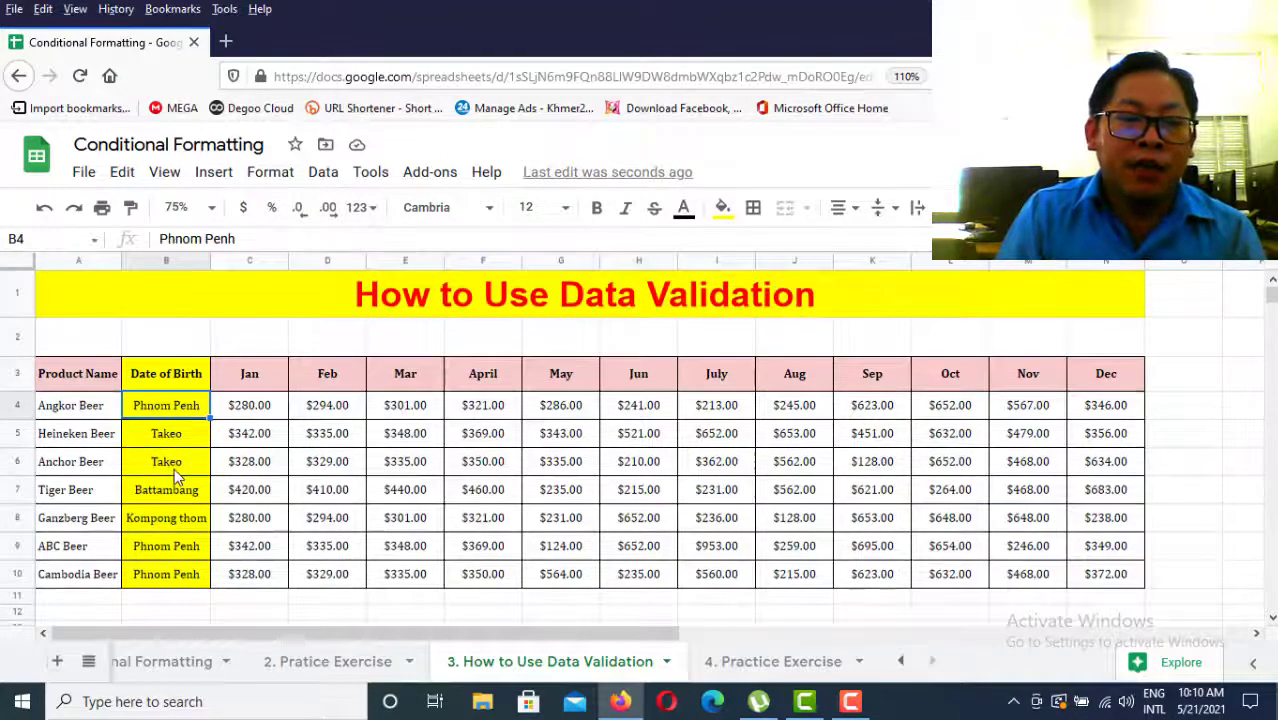
click(783, 664)
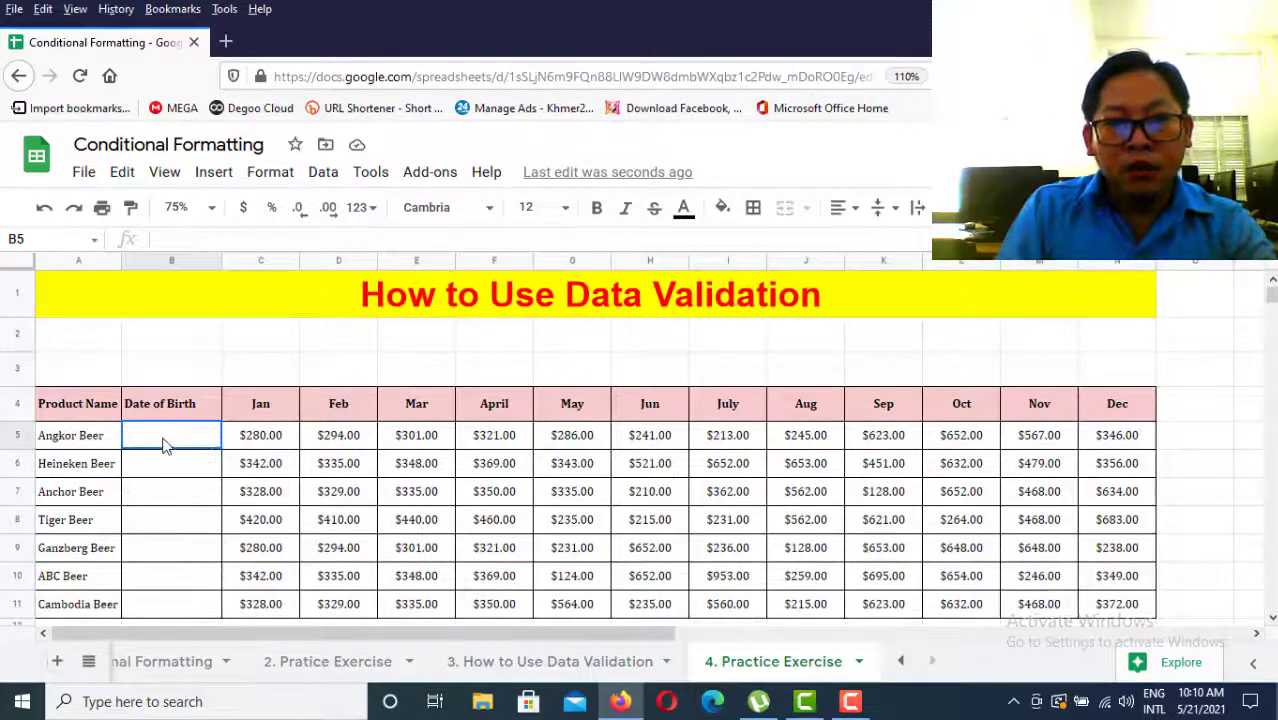
drag(163, 442, 183, 495)
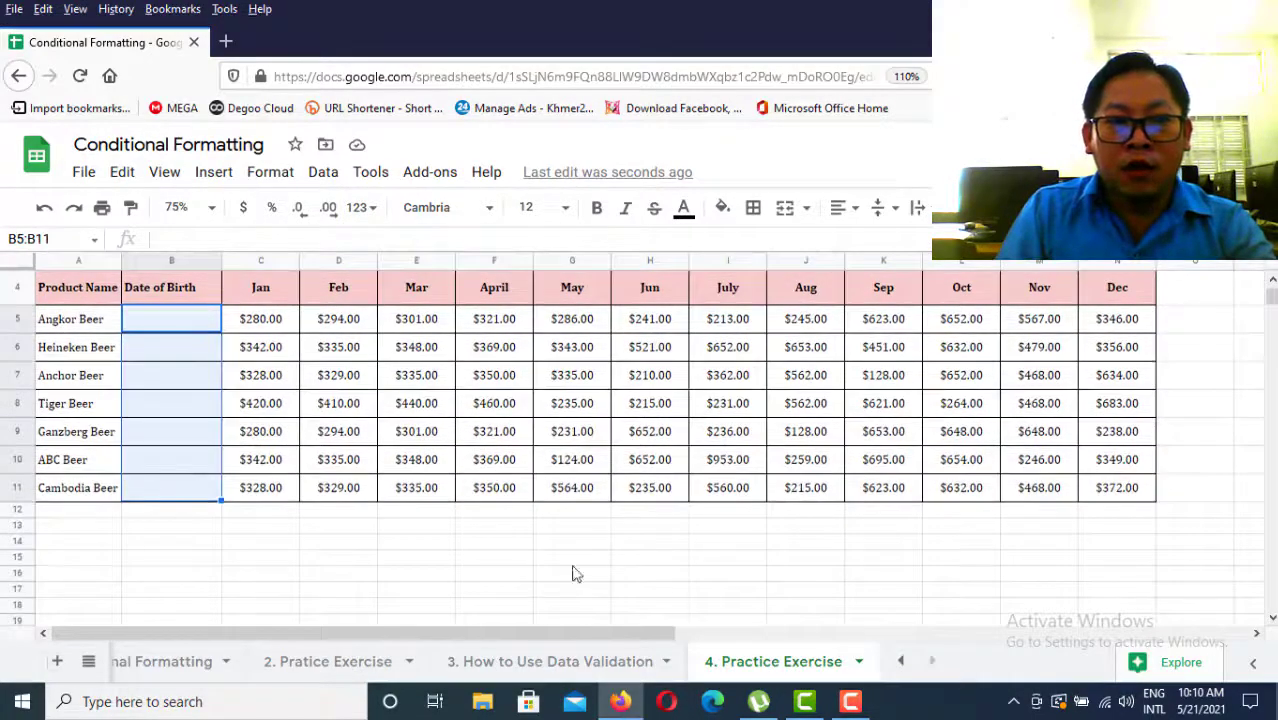
click(322, 173)
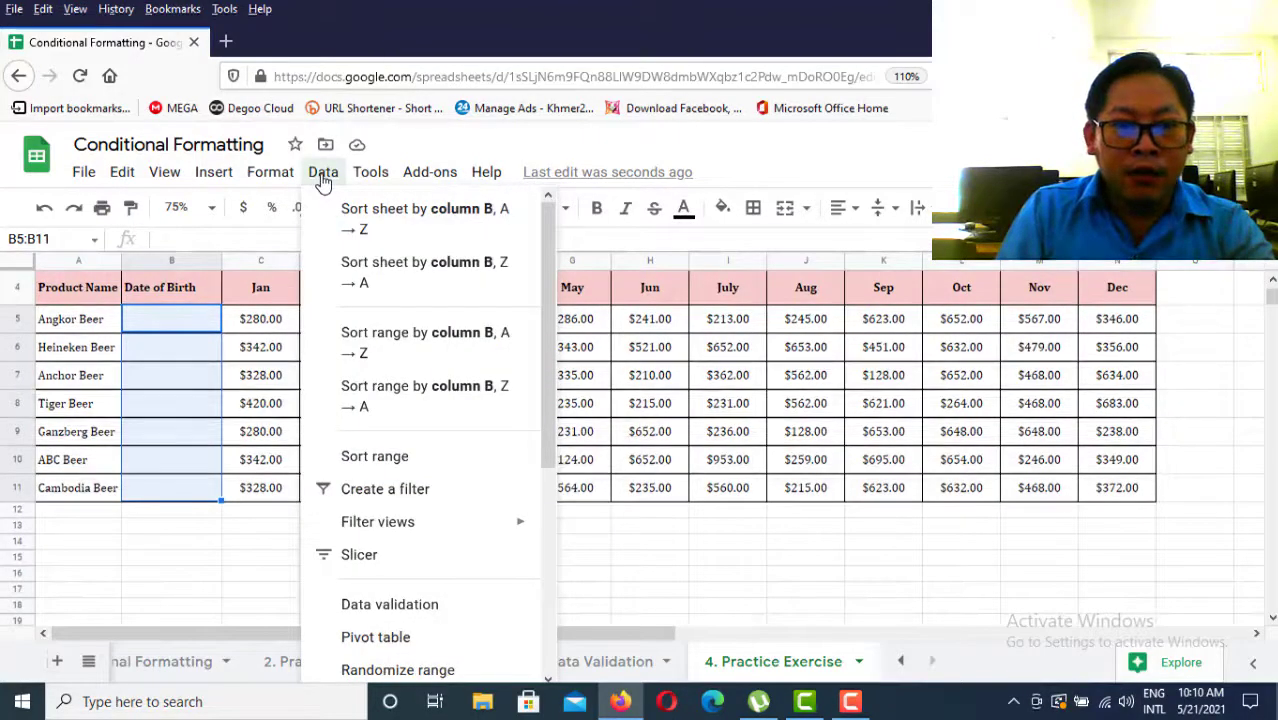
click(411, 610)
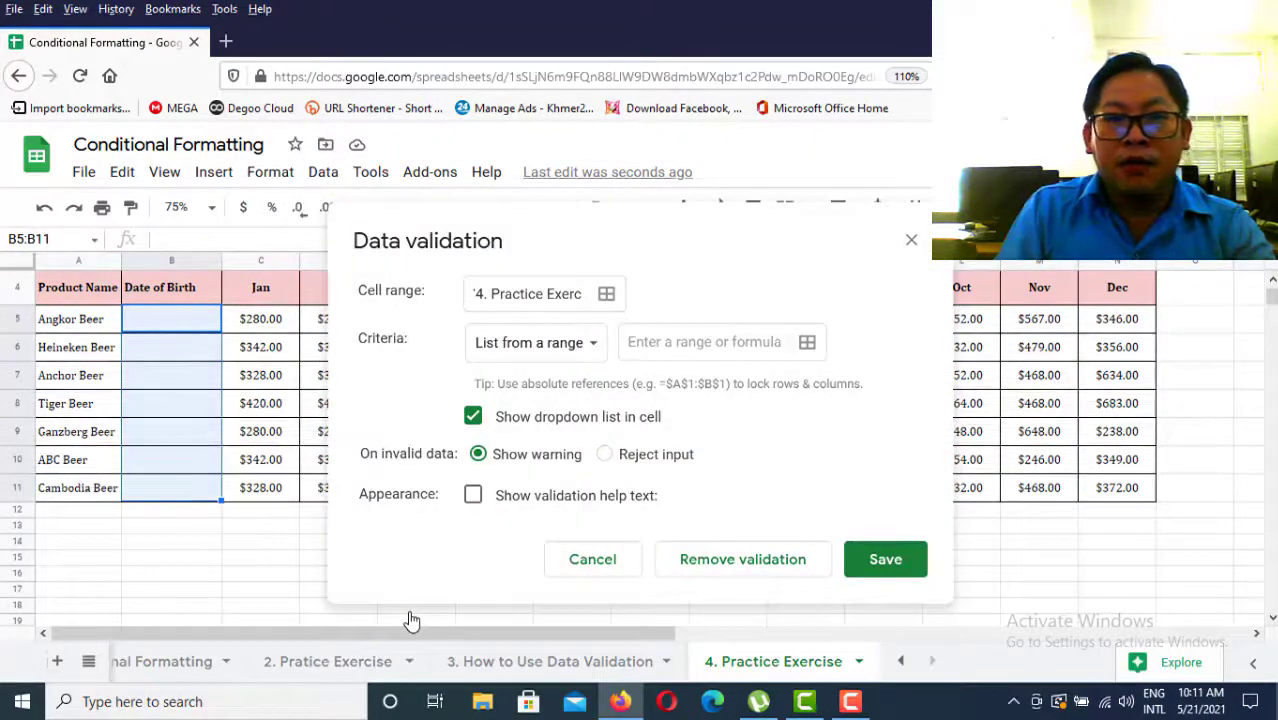
click(555, 350)
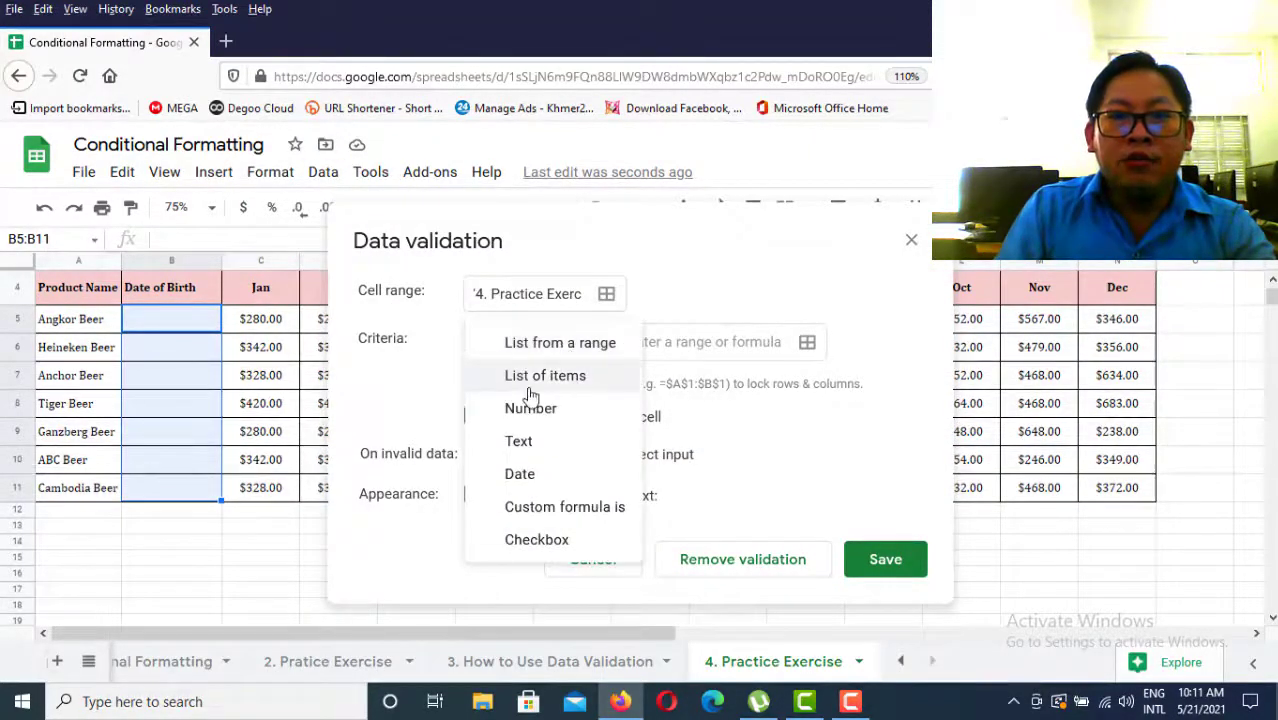
click(530, 378)
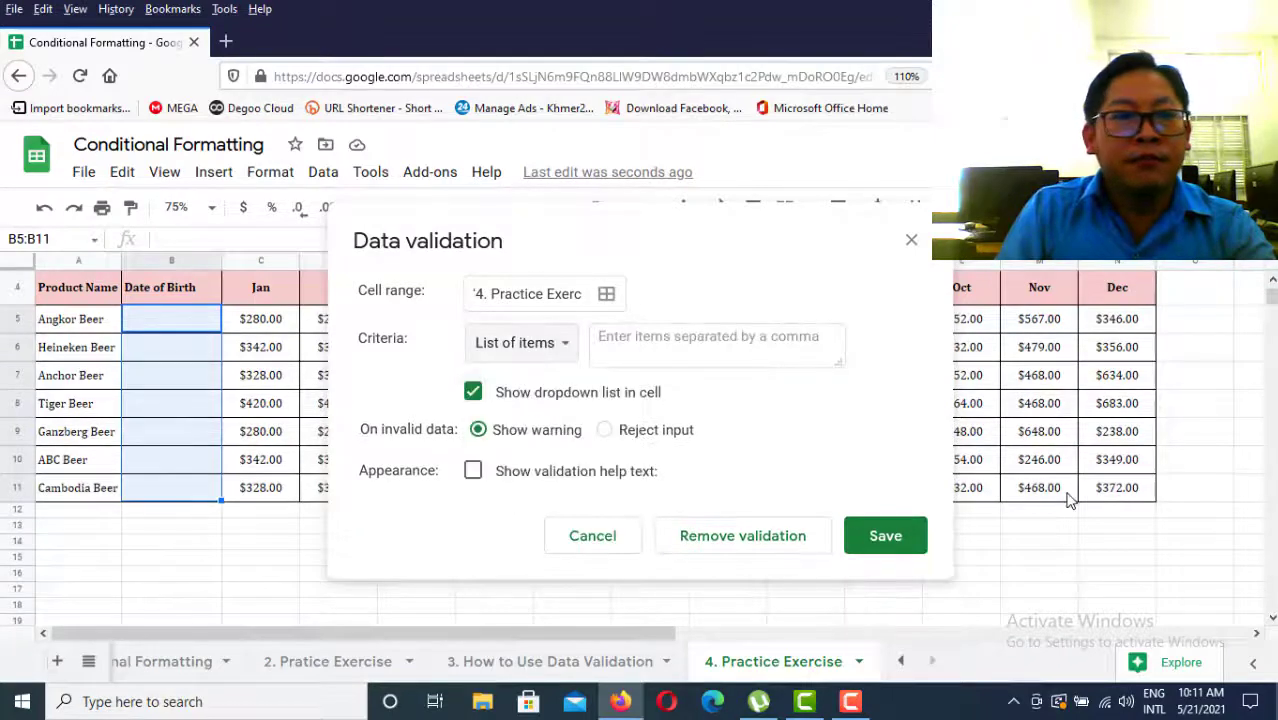
Enter the validation items "Phnom Penh, Battambang, Takeo, Kompong Thom" and save the rule for the Date of Birth cells
click(820, 352)
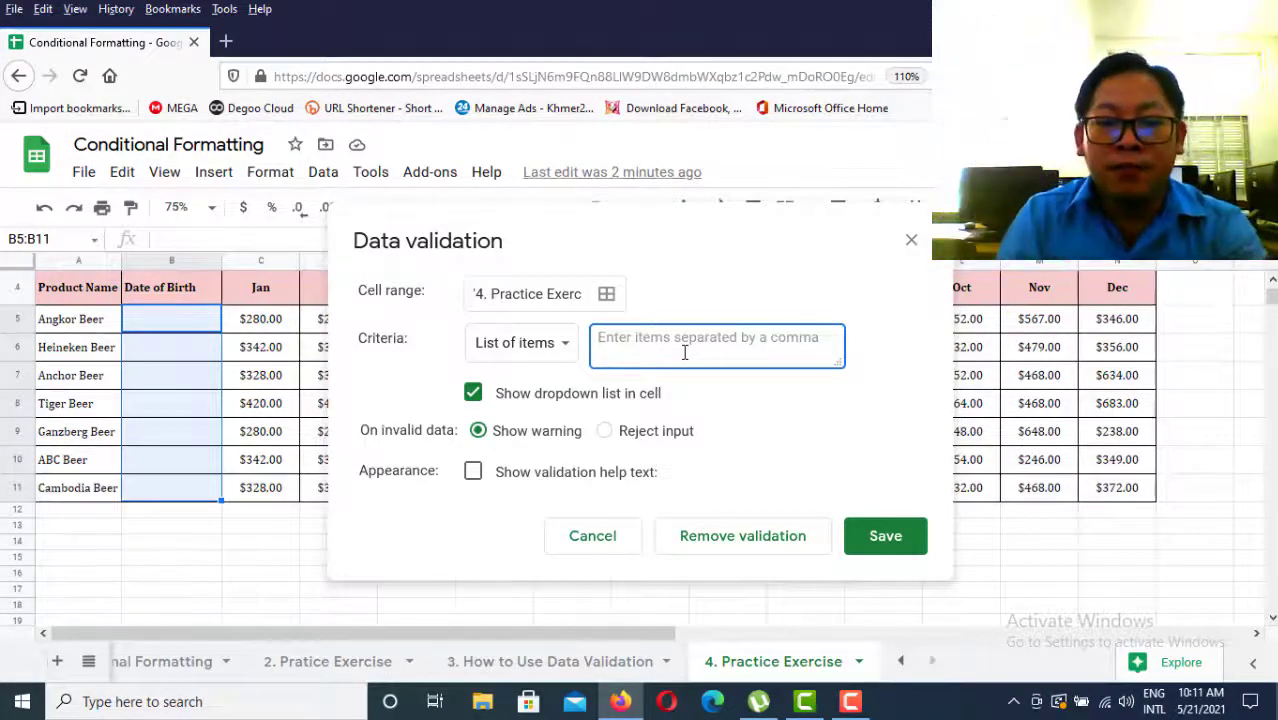
text(Ph)
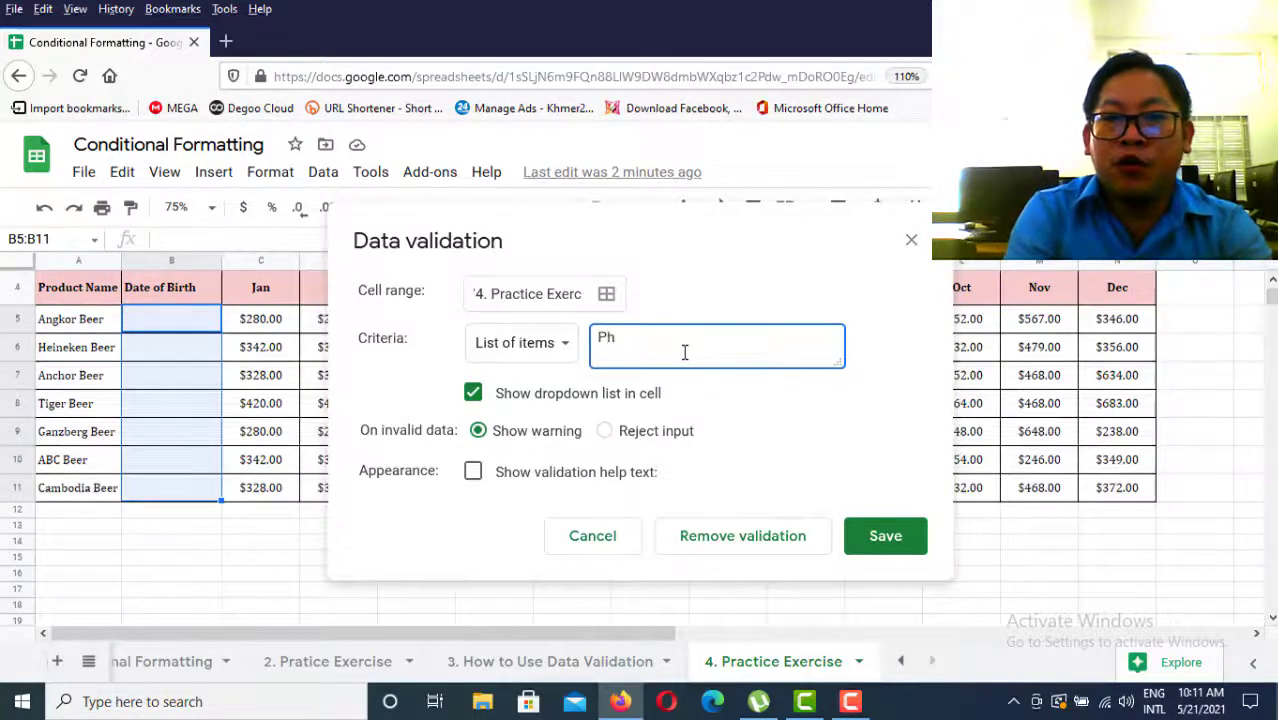
text(nom Penh, Batt)
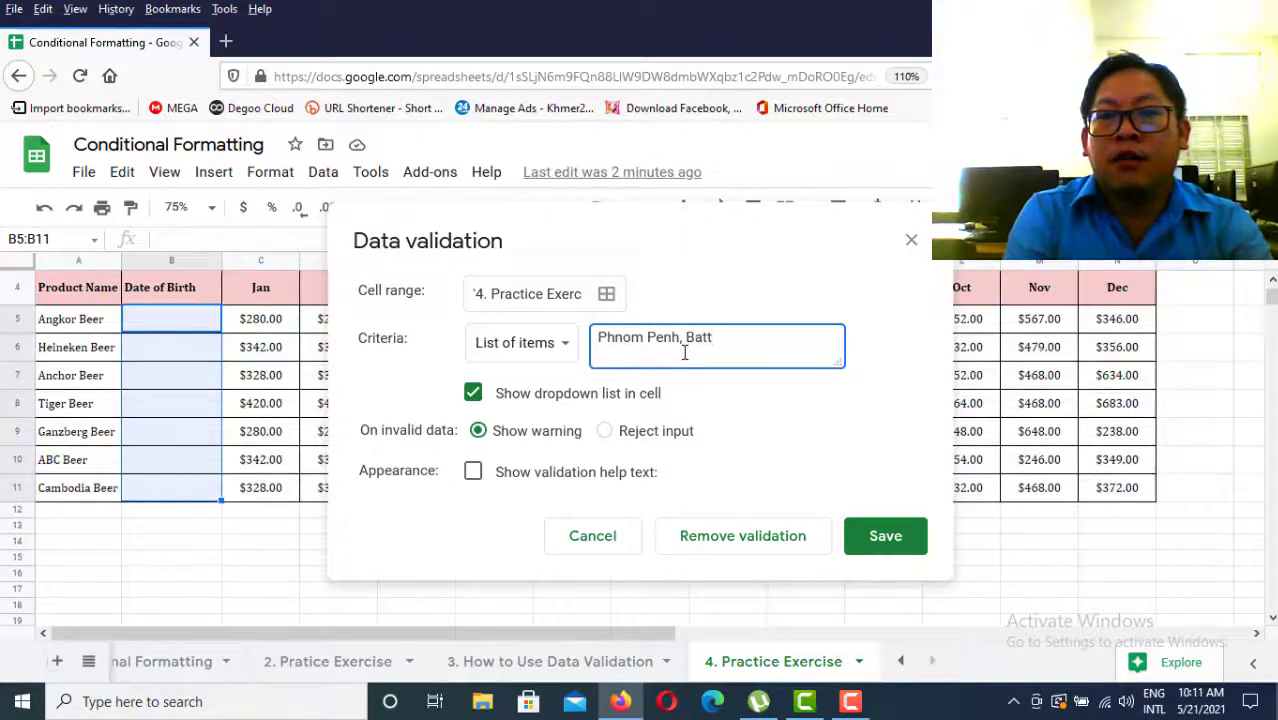
text(ambang, Ta)
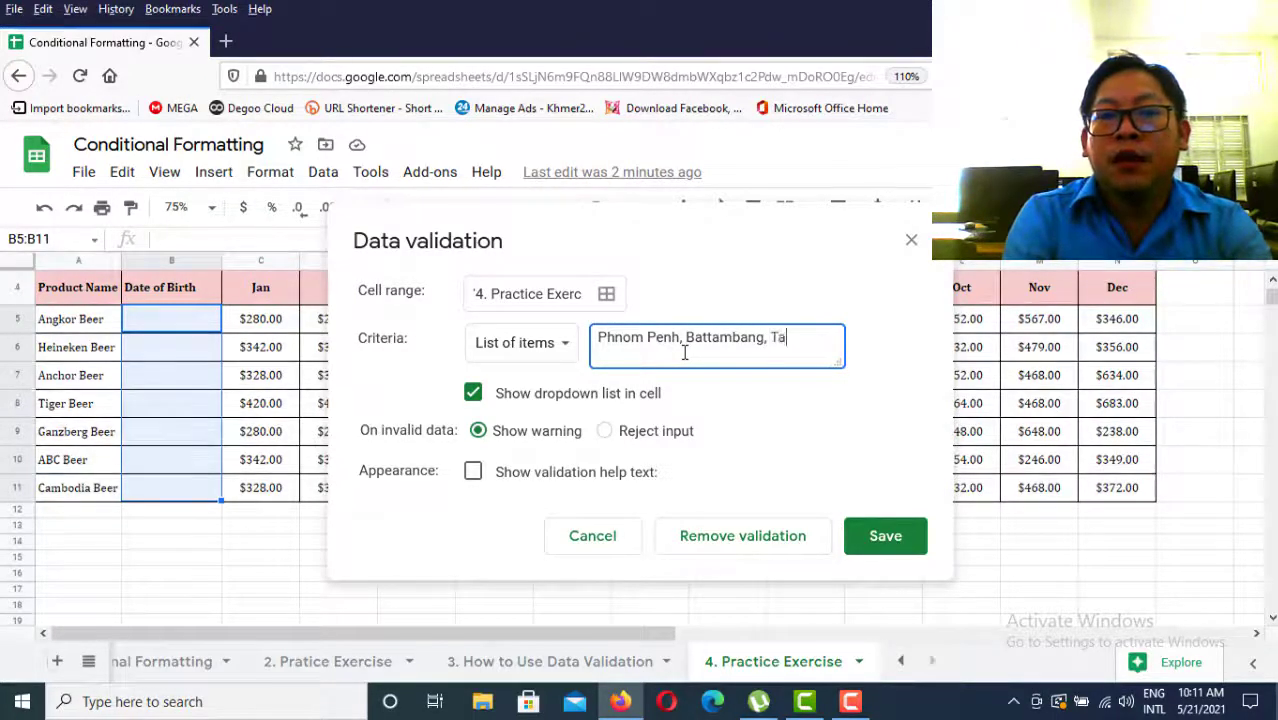
text(keo, )
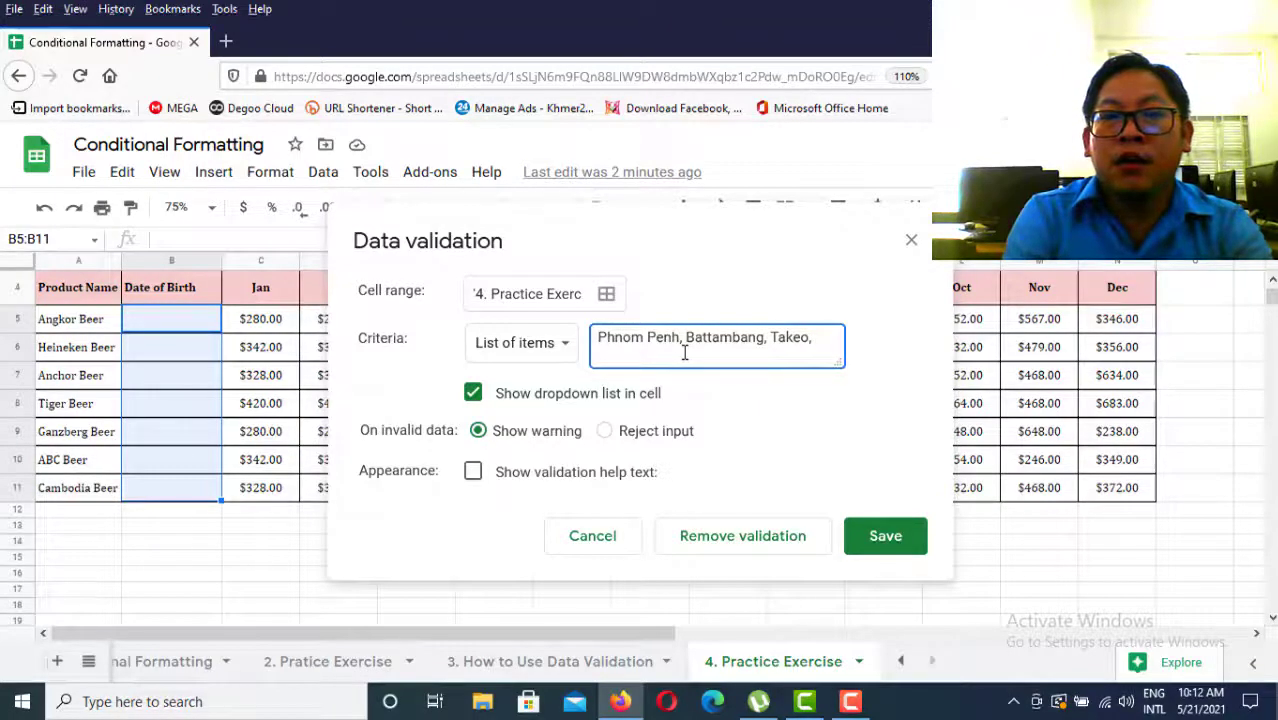
text(Kompong Thom)
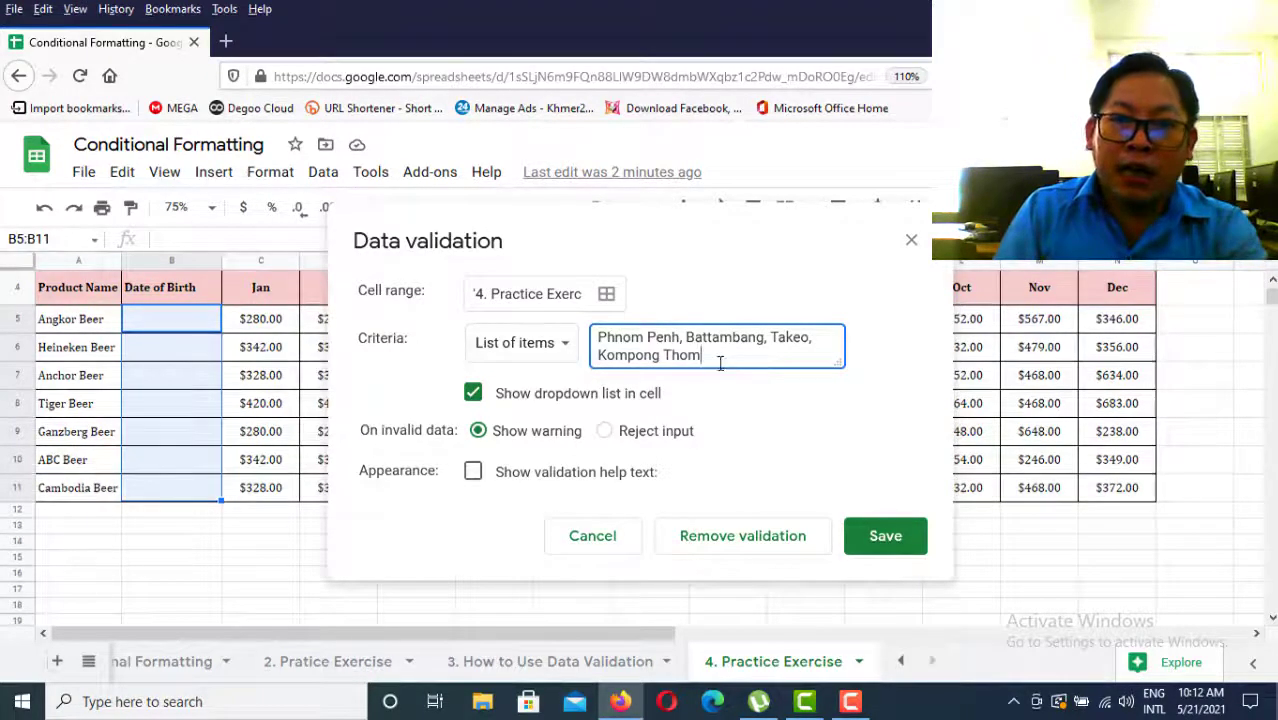
drag(719, 360, 587, 341)
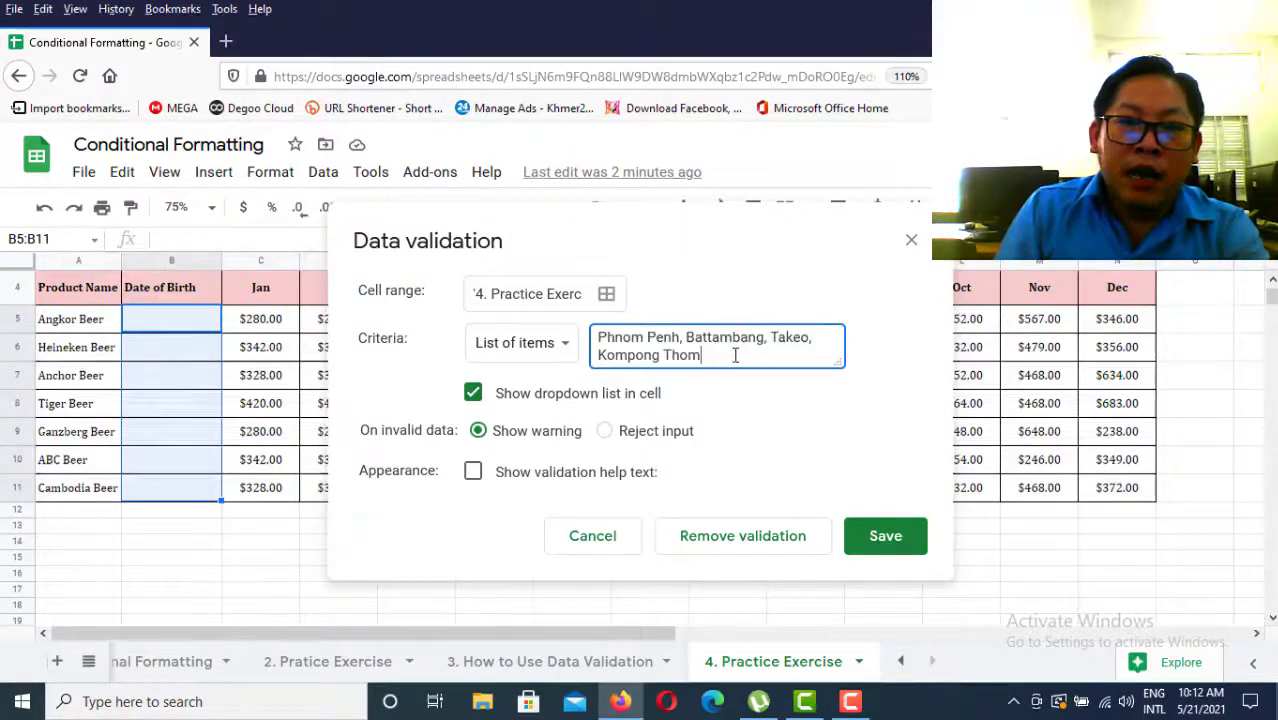
drag(736, 354, 542, 354)
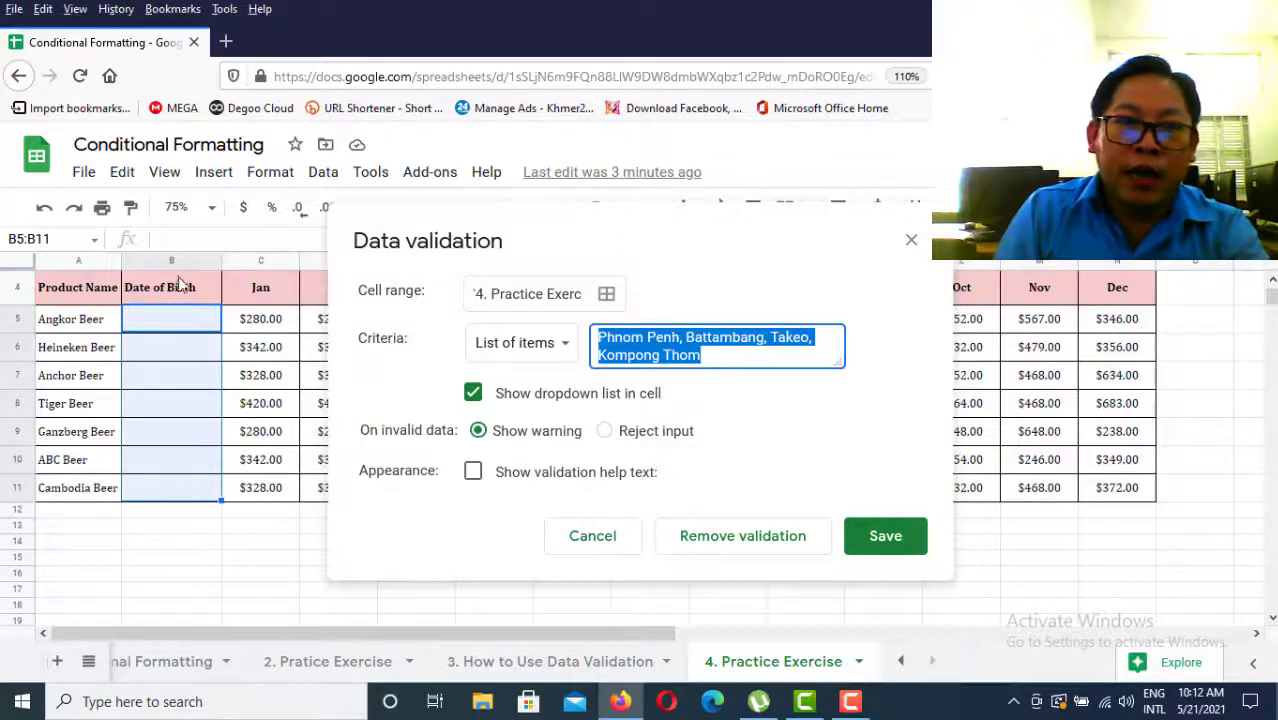
click(912, 544)
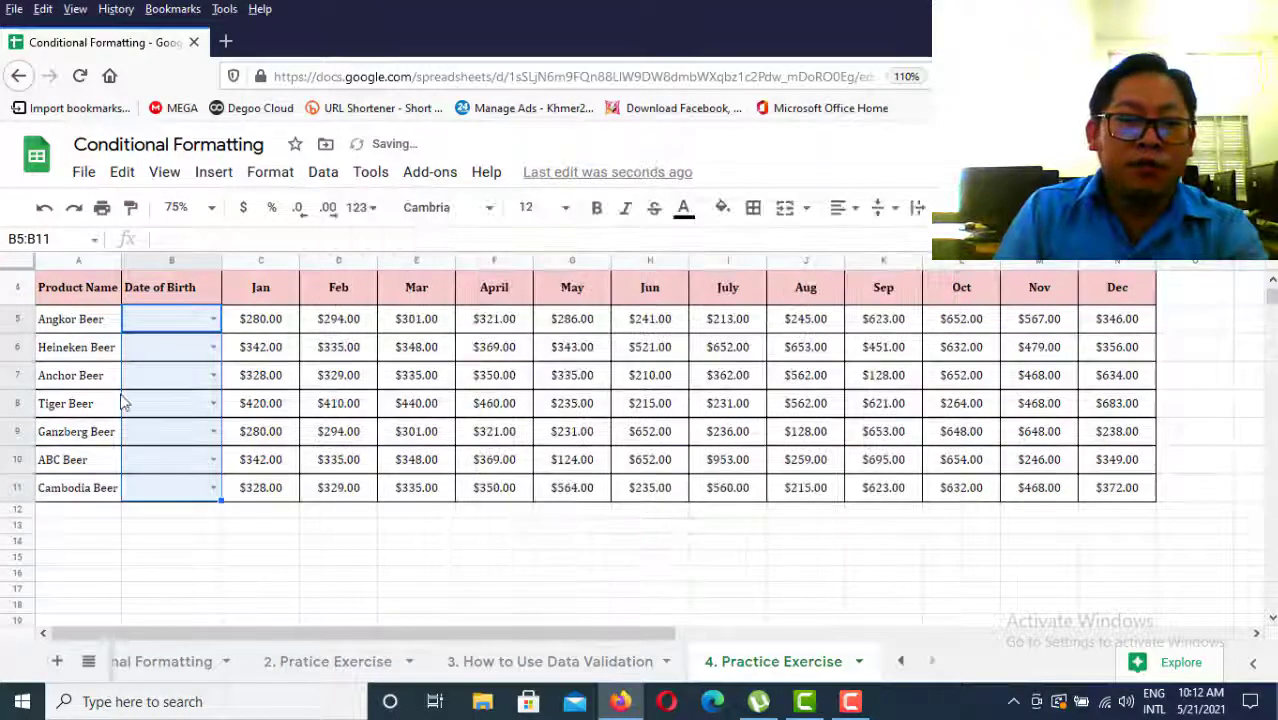
Check the dropdown choices in cell B5 and compare the practice column with the example's Date of Birth entries
click(178, 524)
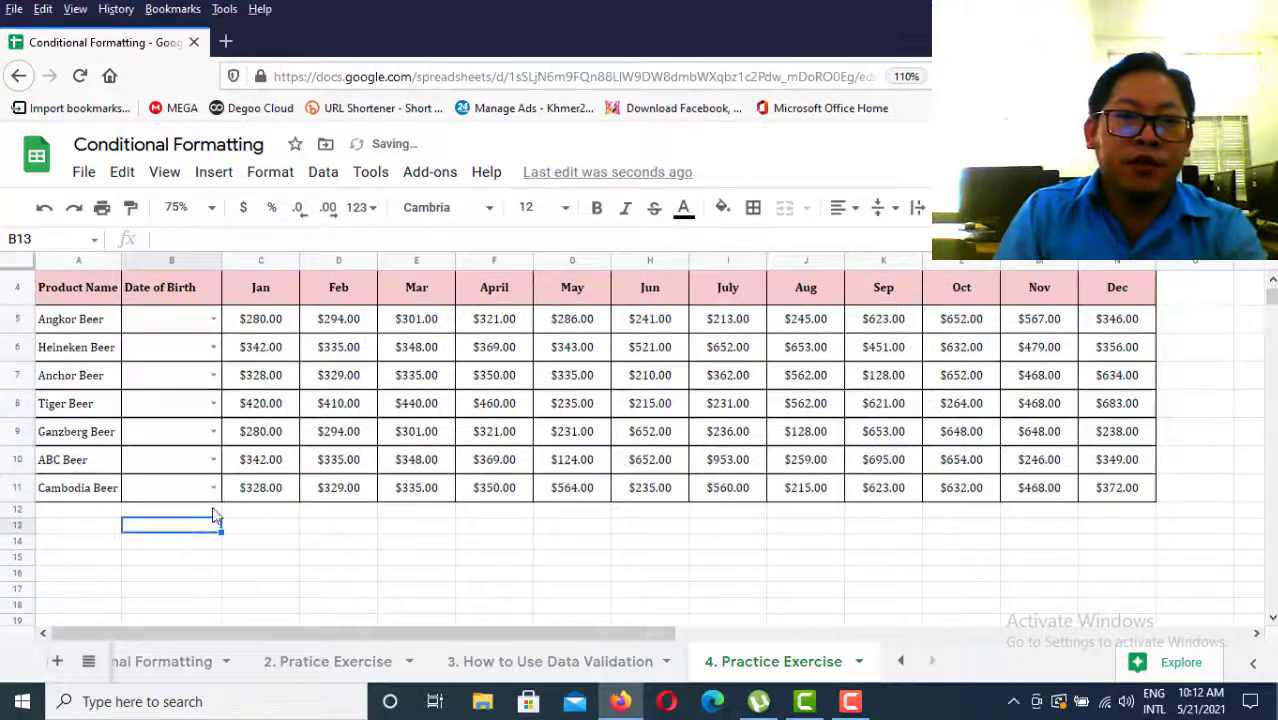
click(213, 320)
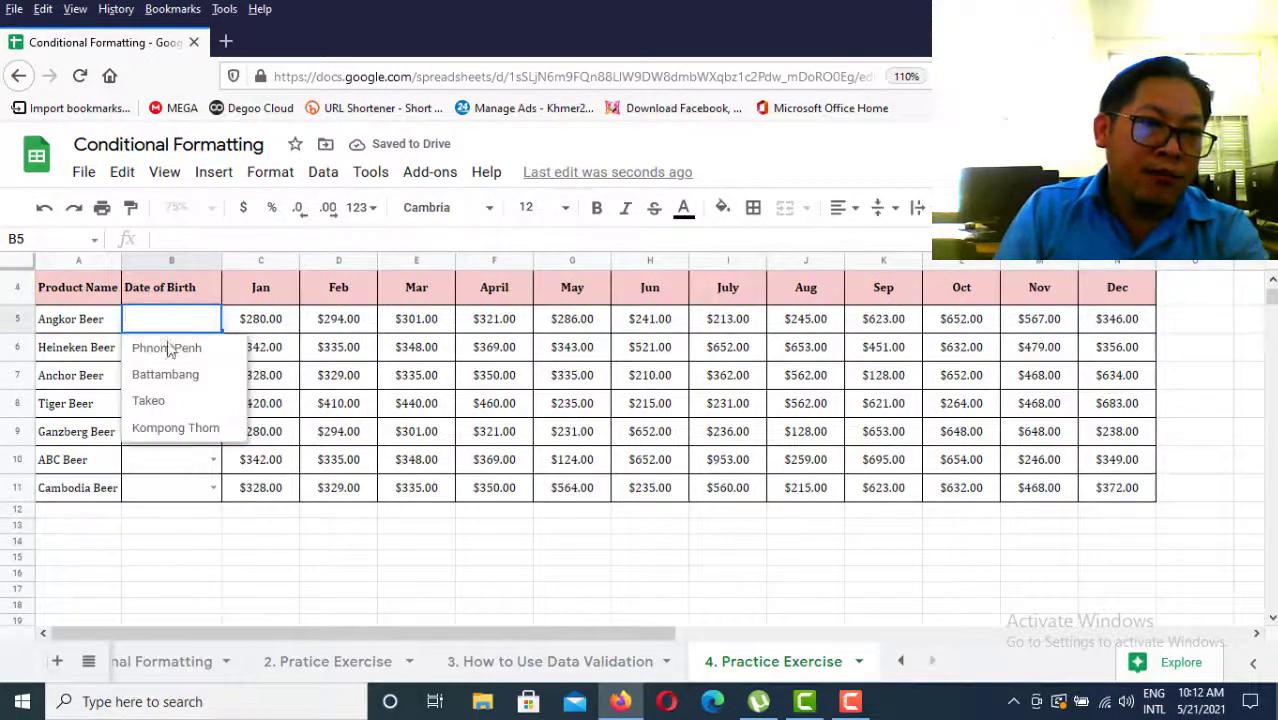
click(262, 557)
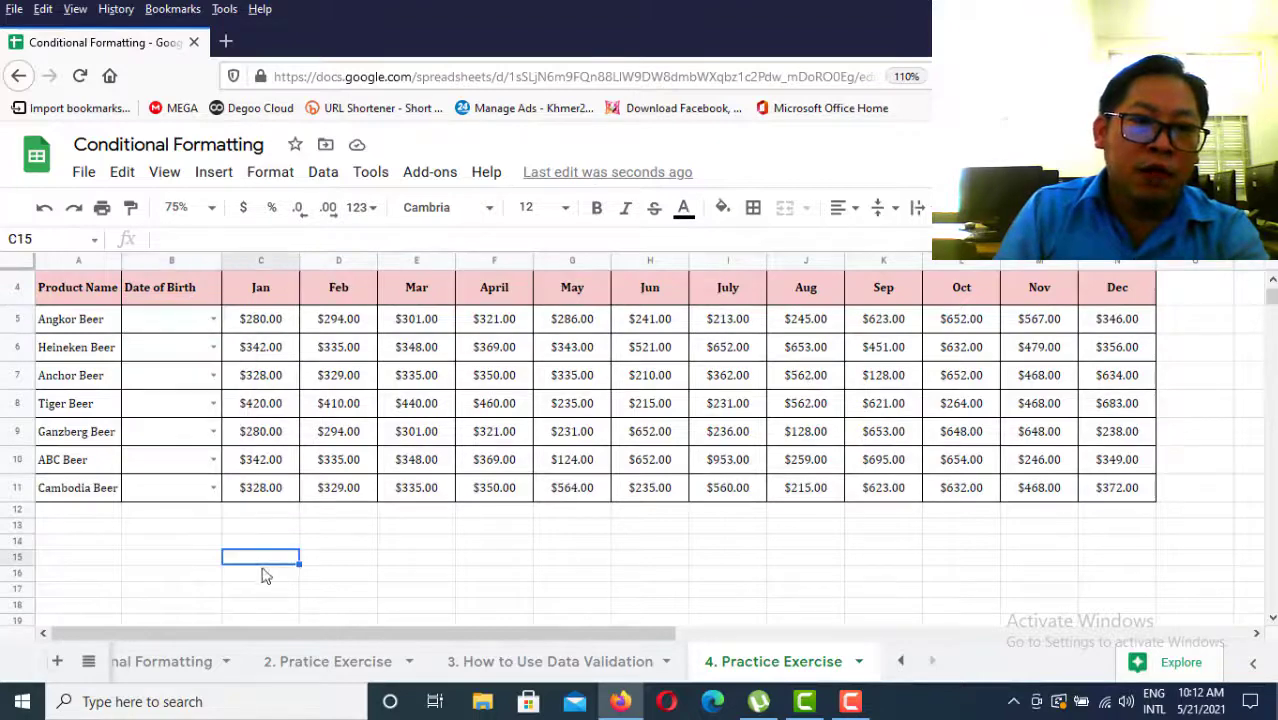
click(560, 664)
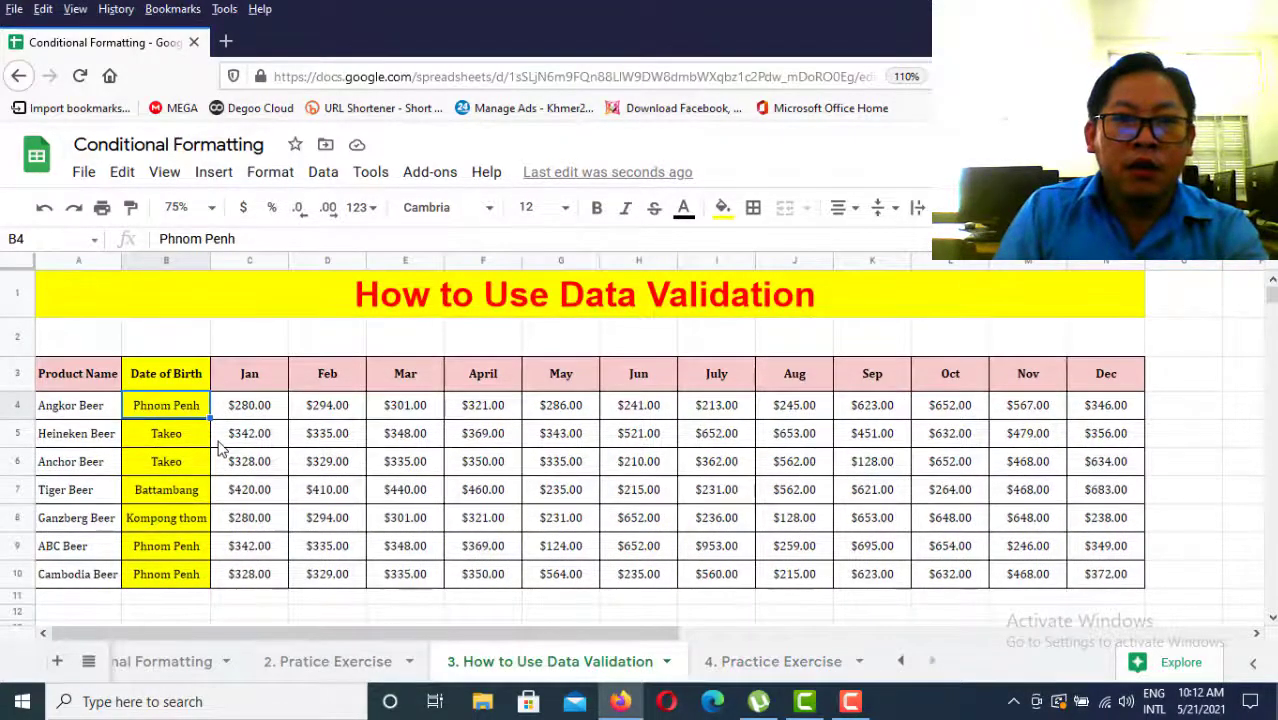
scroll(290, 500, down, 3)
click(752, 663)
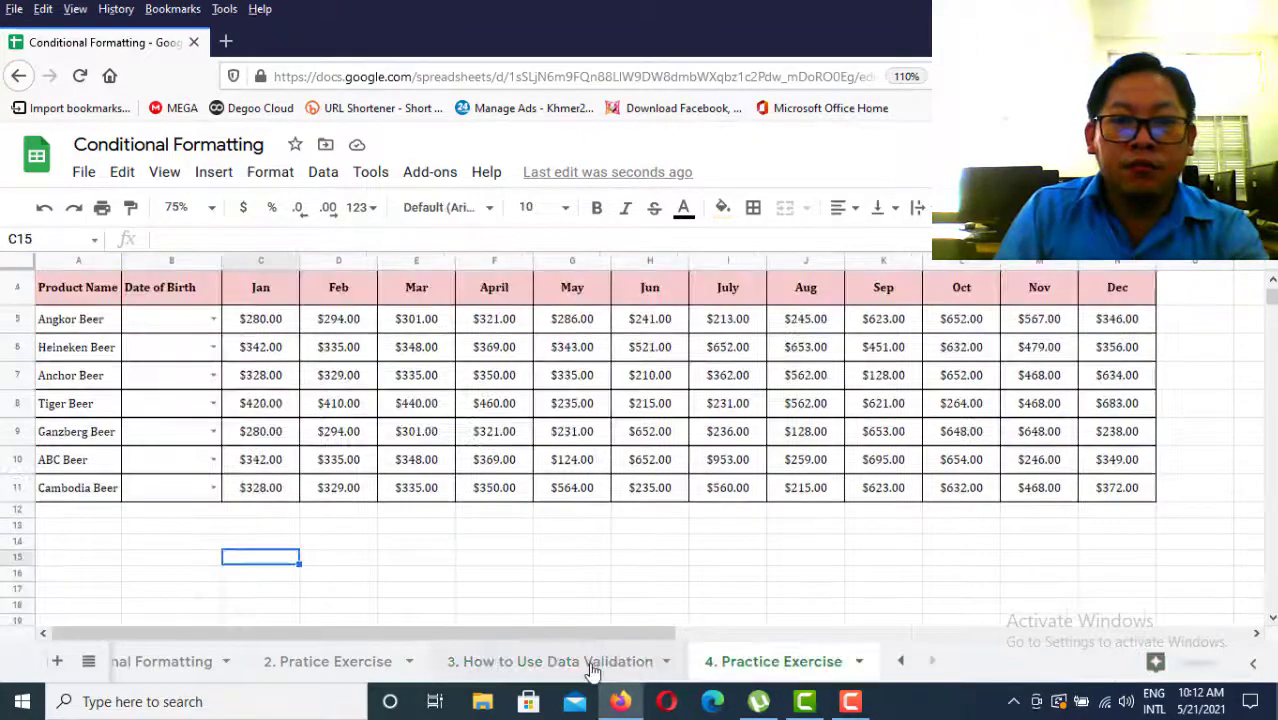
click(592, 663)
scroll(180, 400, up, 3)
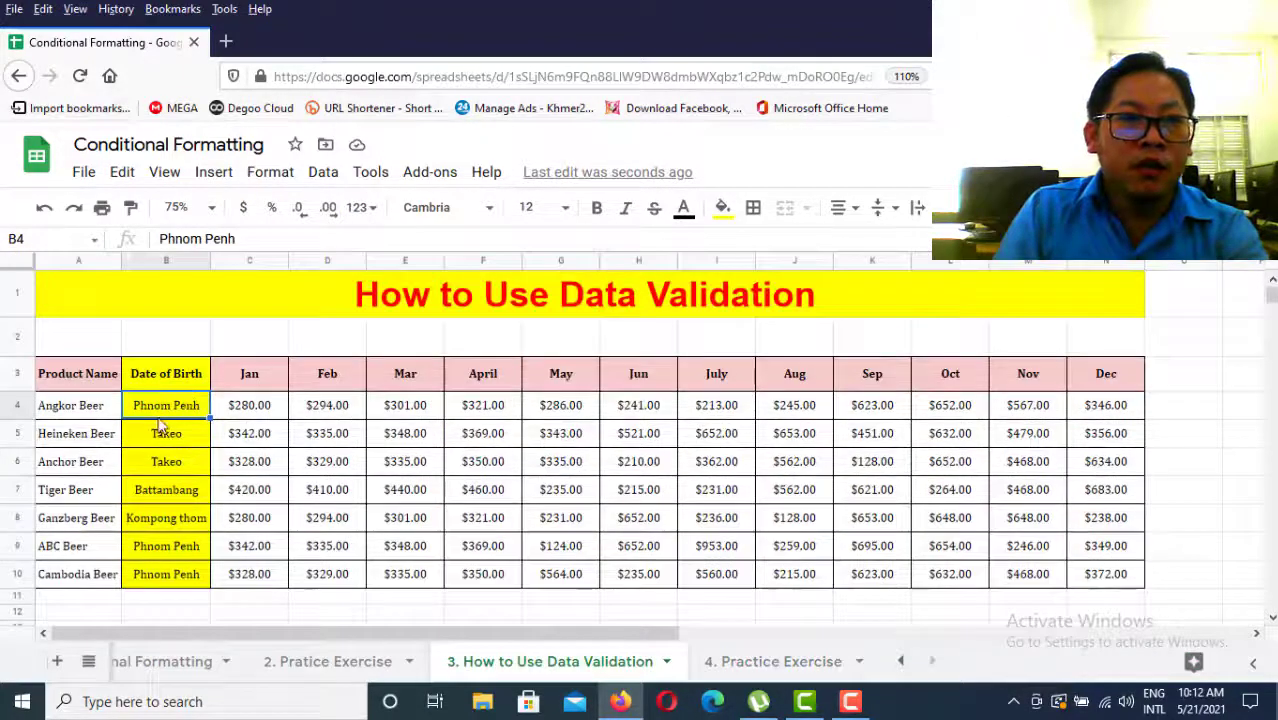
On the practice sheet, choose Phnom Penh for Angkor Beer and Takeo for both Heineken Beer and Anchor Beer from the dropdowns
click(744, 655)
click(212, 328)
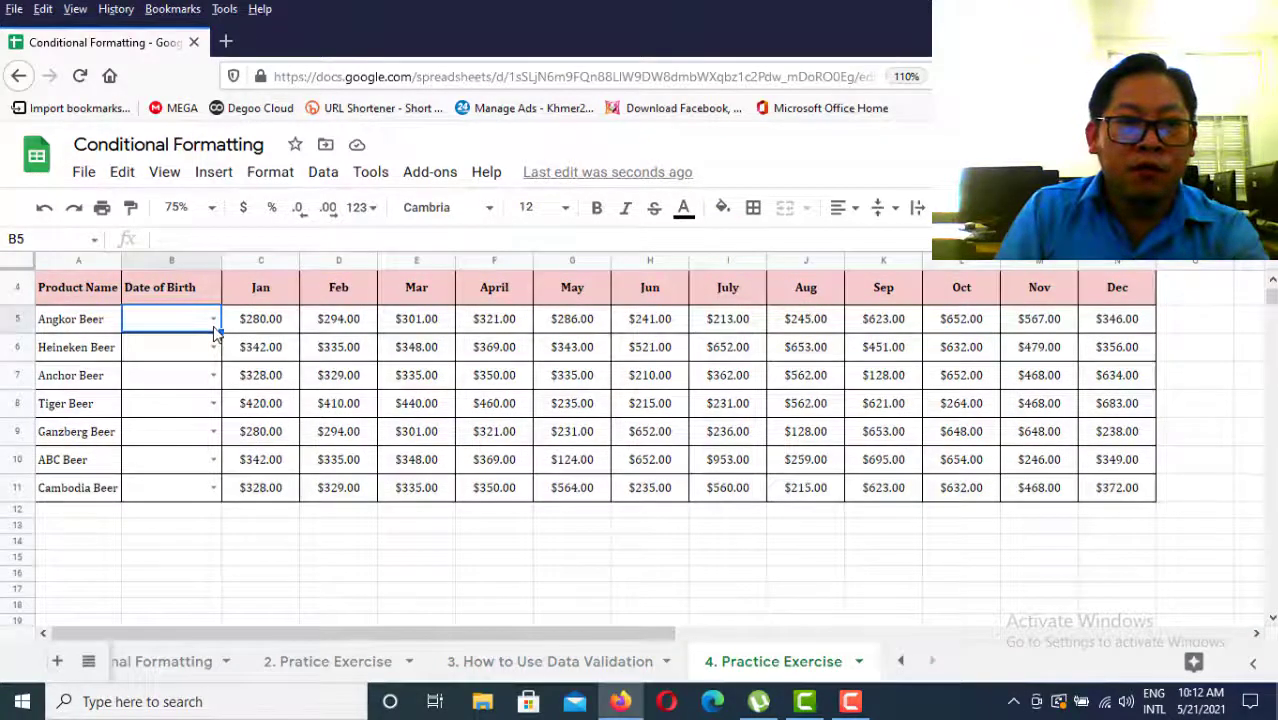
click(213, 320)
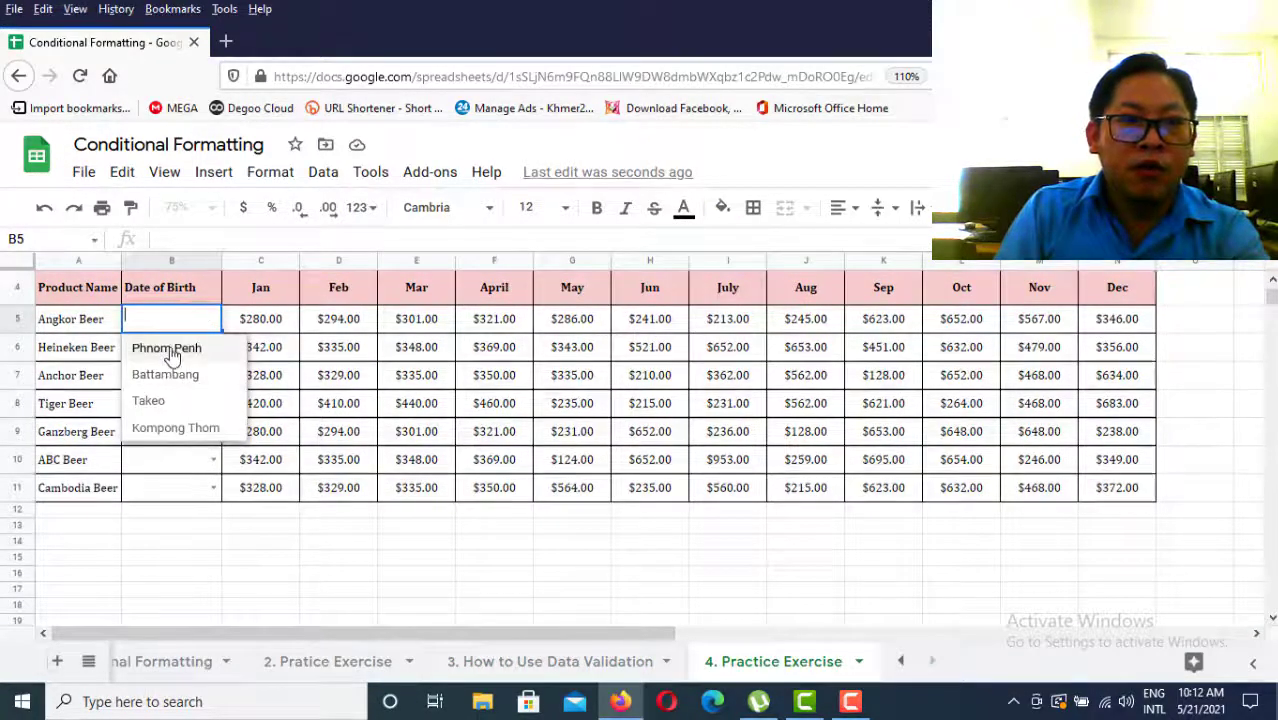
click(175, 347)
click(213, 349)
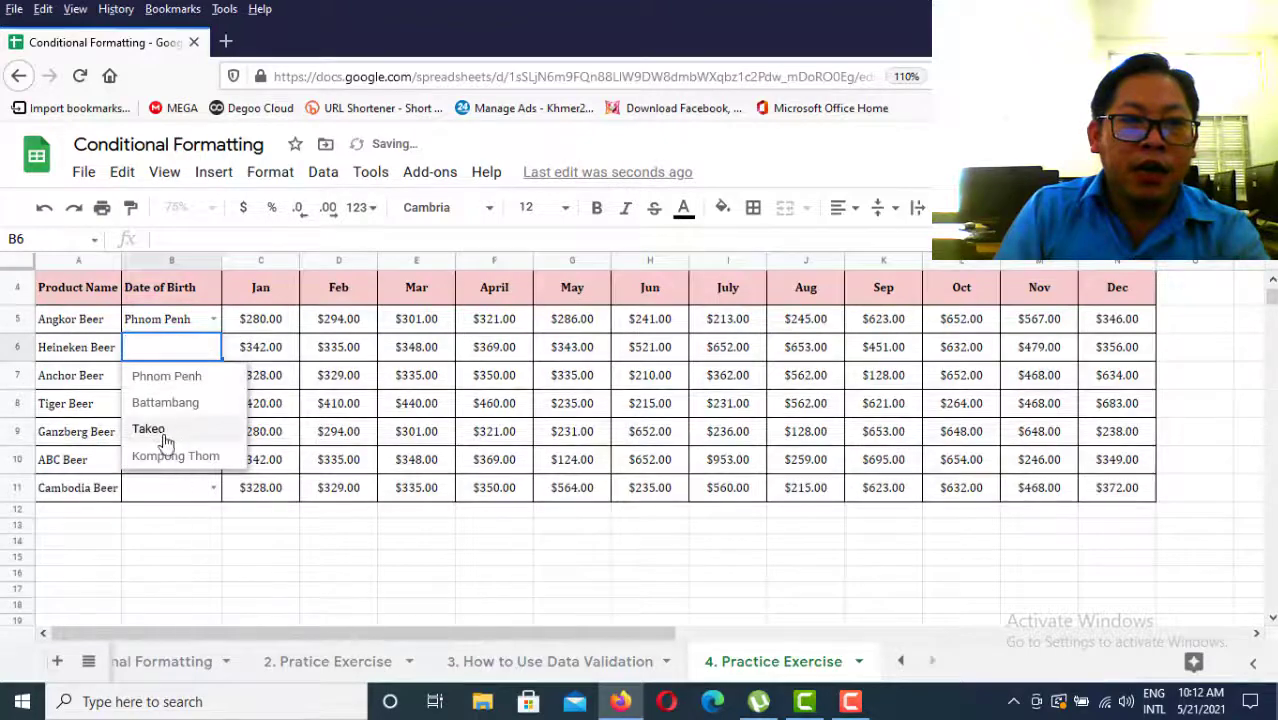
click(163, 428)
click(213, 376)
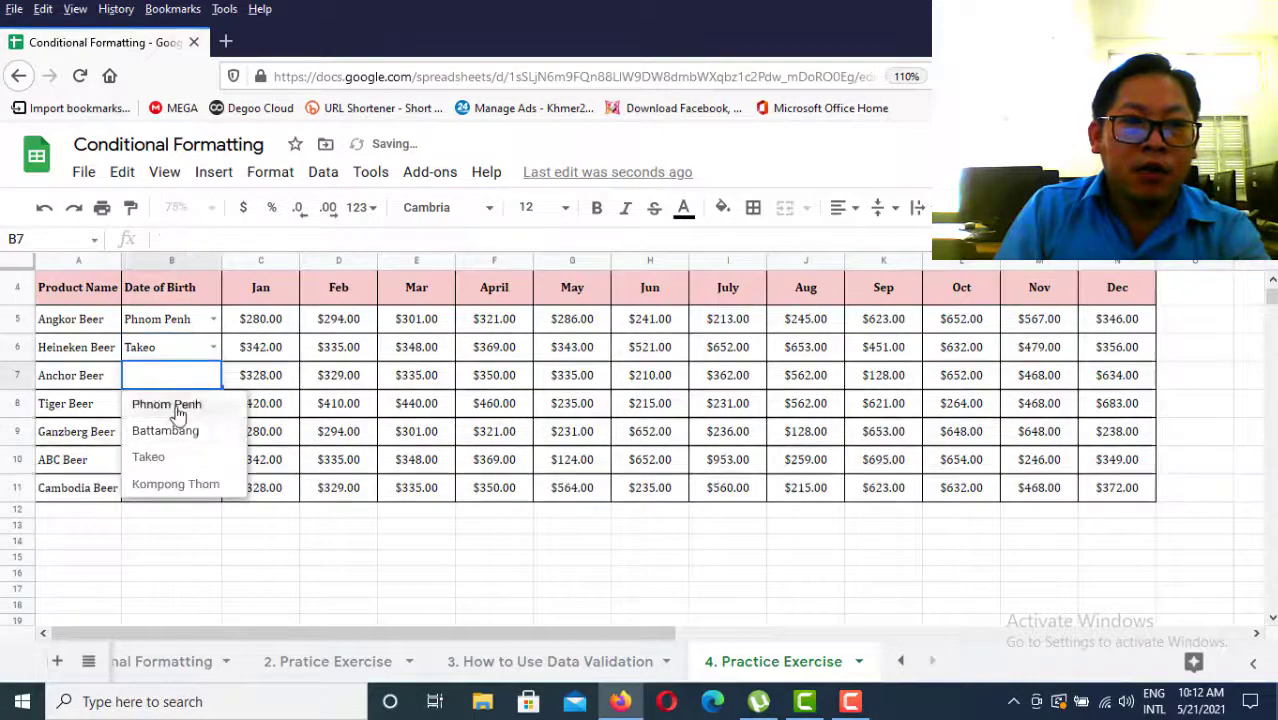
click(165, 456)
After checking the example's Date of Birth entries, choose Battambang for Tiger Beer and Kompong Thom for Ganzberg Beer on the practice sheet
click(560, 661)
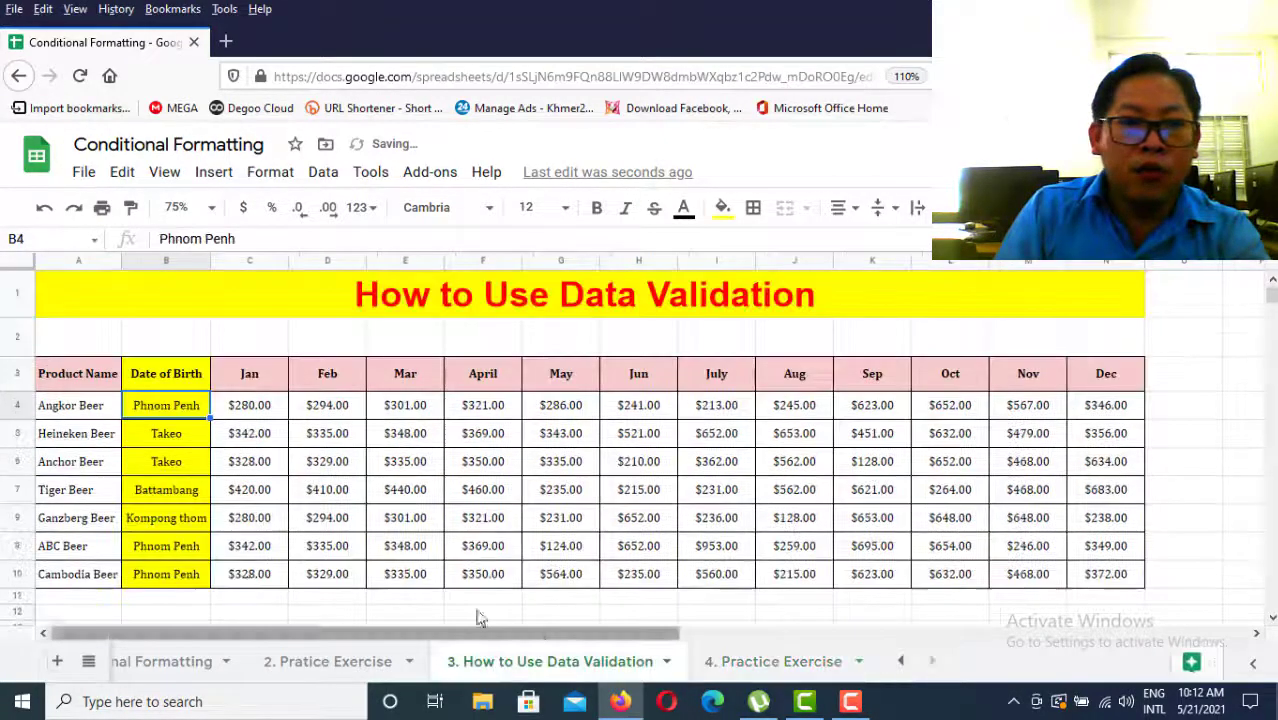
scroll(250, 555, down, 1)
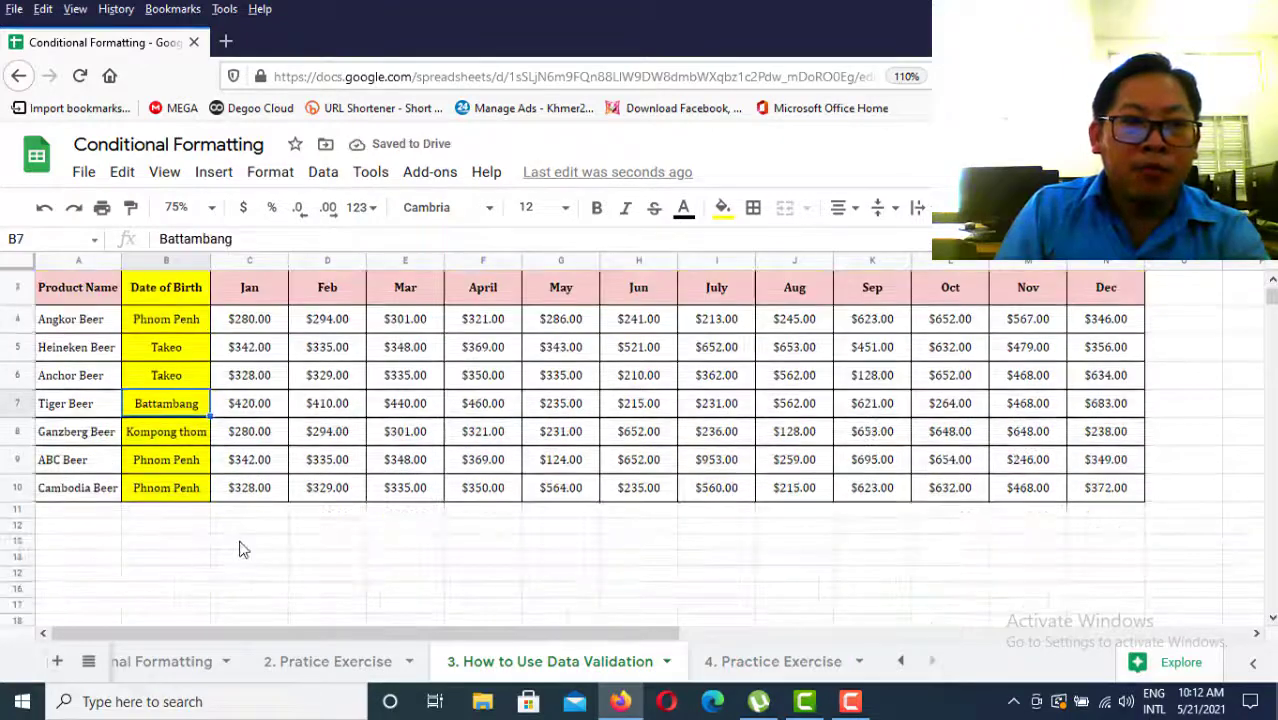
click(818, 665)
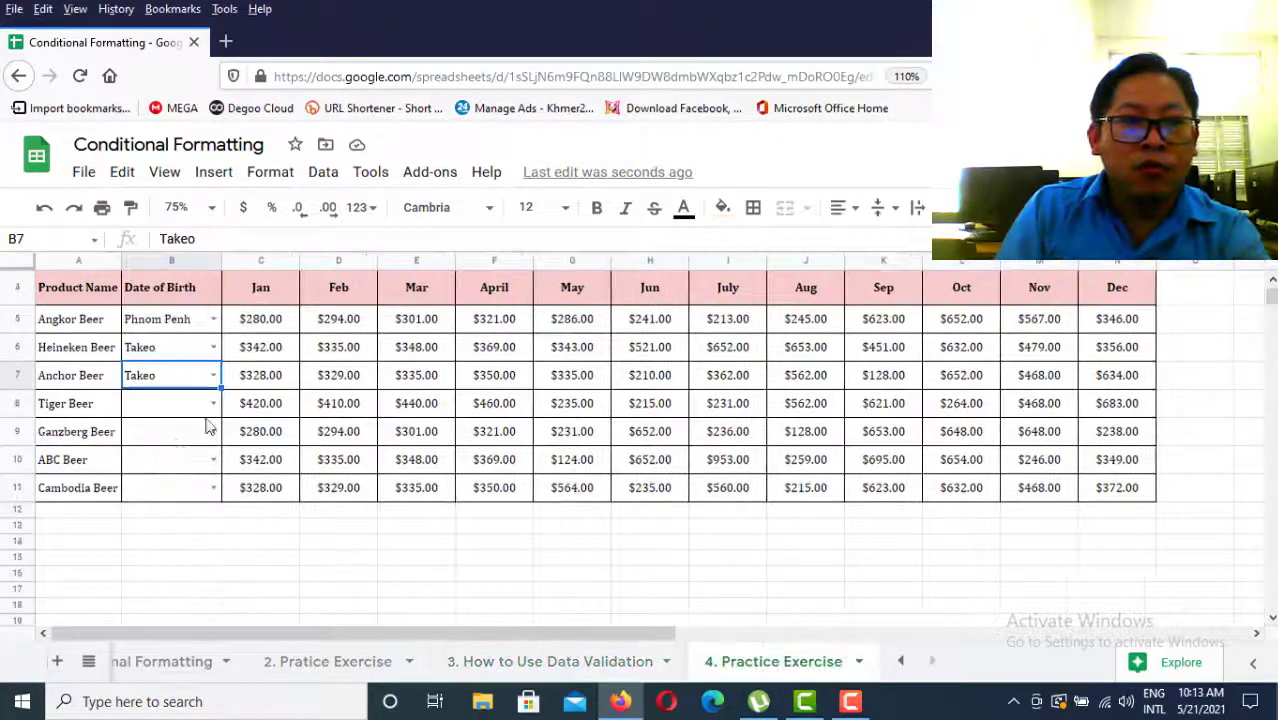
click(213, 403)
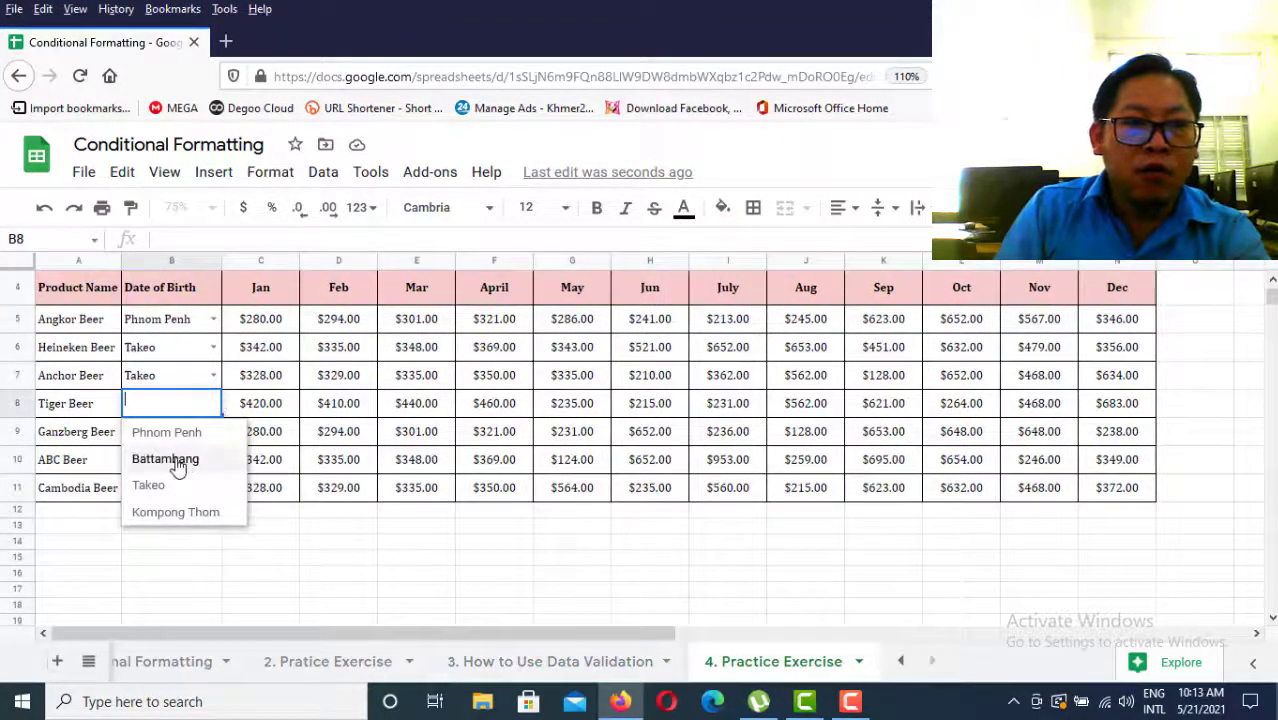
click(183, 460)
click(213, 431)
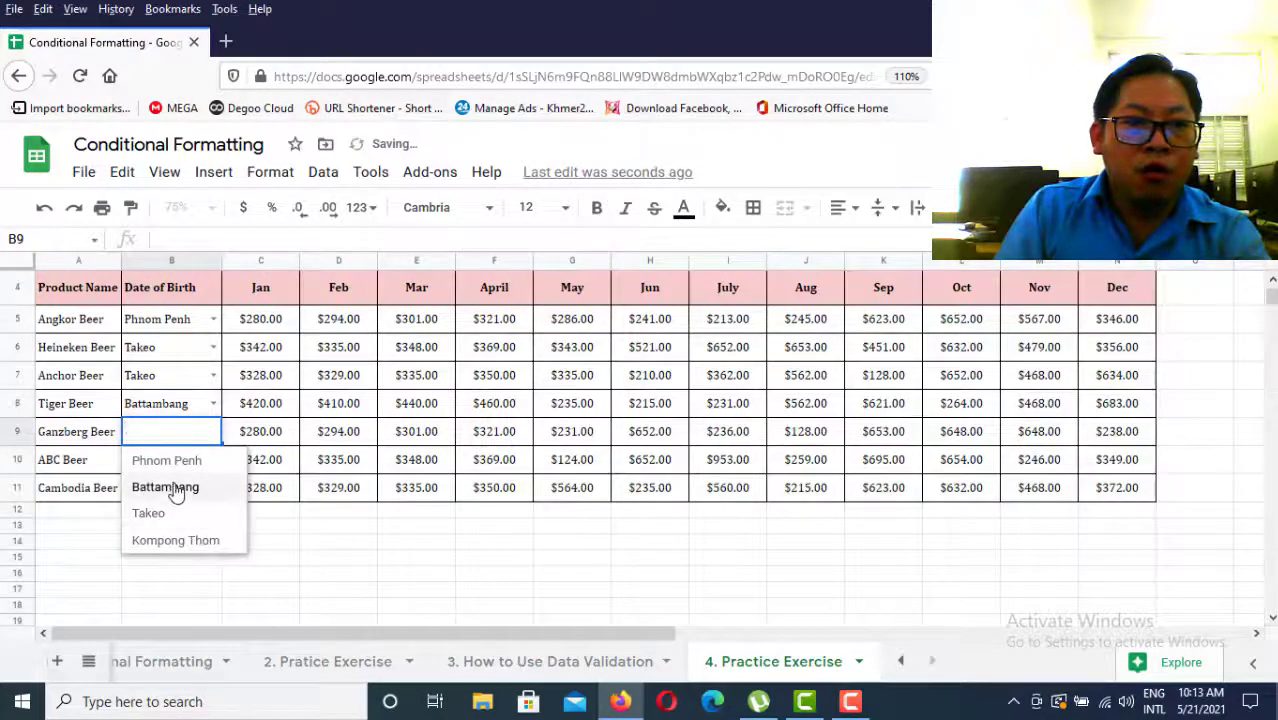
click(160, 540)
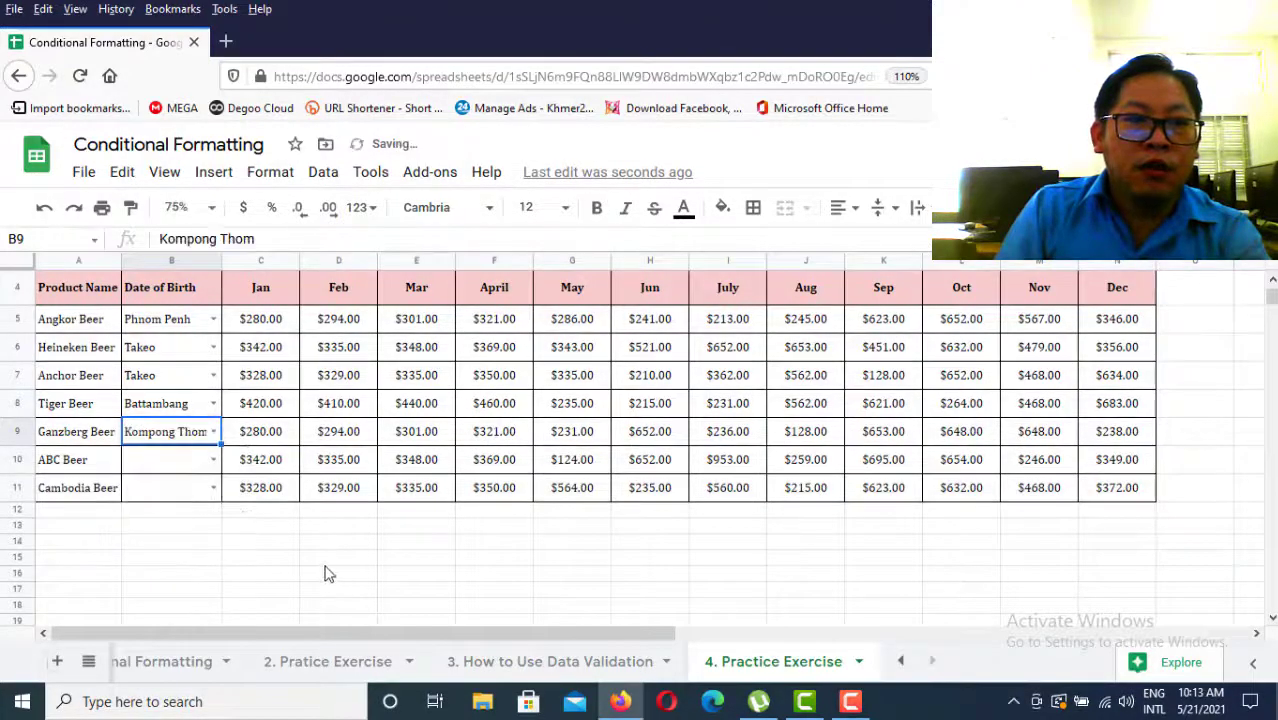
click(310, 560)
Compare with the example sheet, and choose Phnom Penh for both ABC Beer and Cambodia Beer on the practice sheet
click(604, 662)
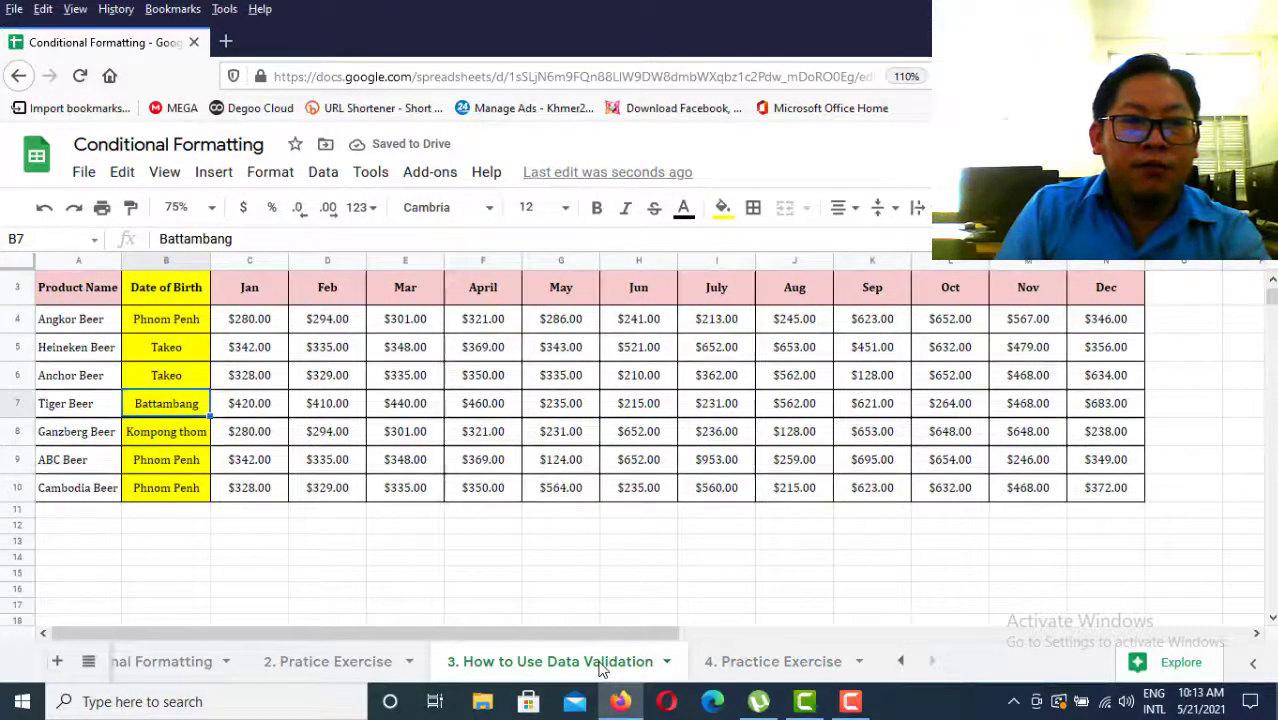
click(747, 668)
double_click(210, 462)
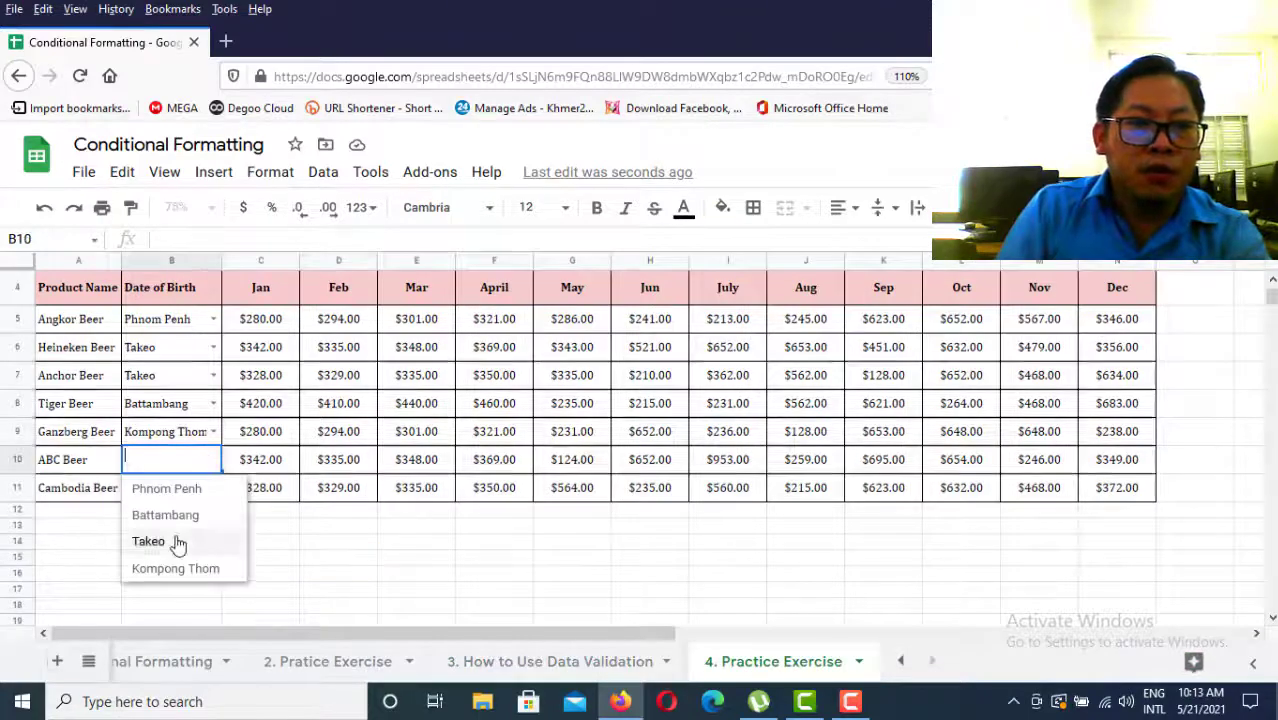
click(176, 489)
double_click(213, 488)
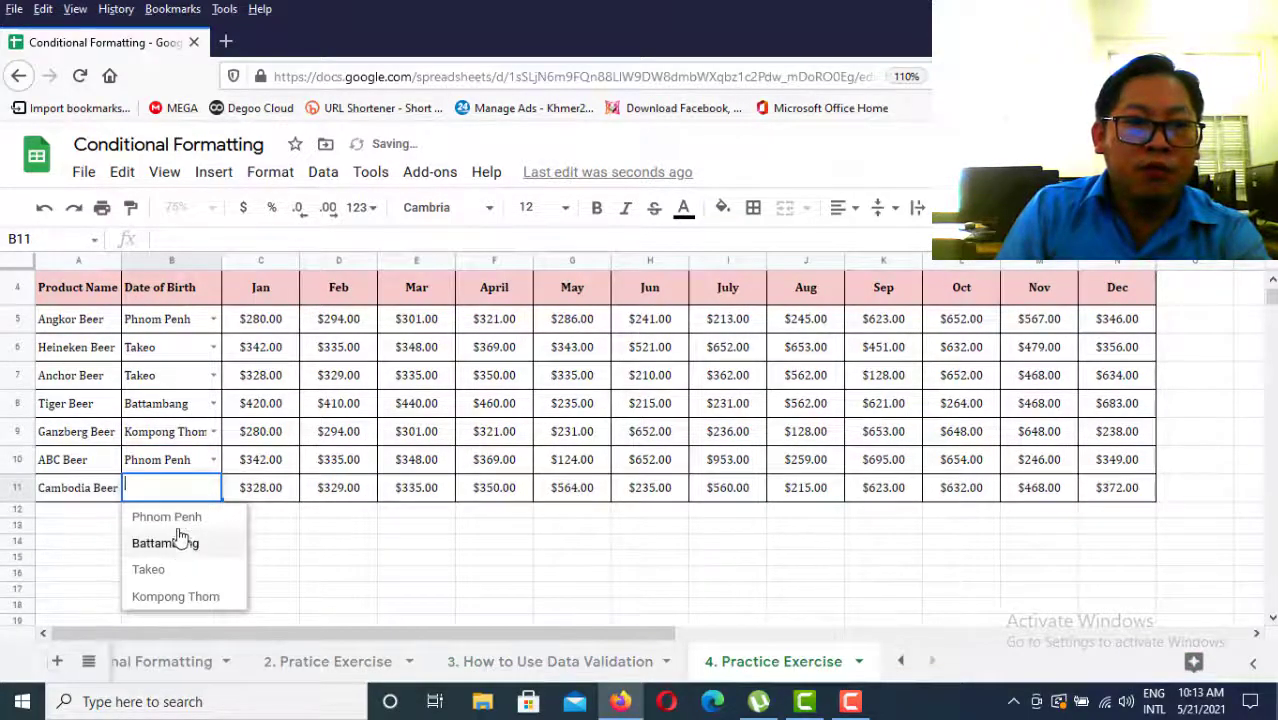
click(178, 519)
click(306, 558)
Review the completed Date of Birth column and the dropdown choices in cell B5 on "4. Practice Exercise"
scroll(190, 430, up, 3)
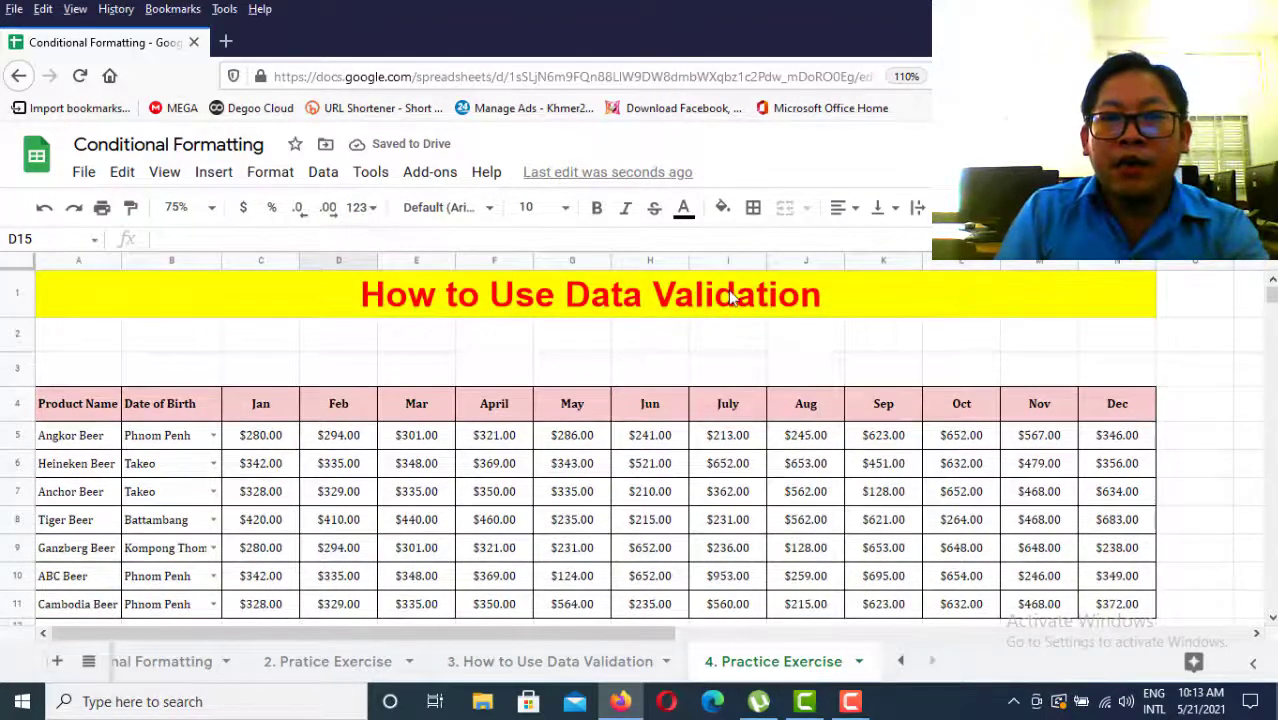
scroll(237, 400, down, 1)
click(213, 355)
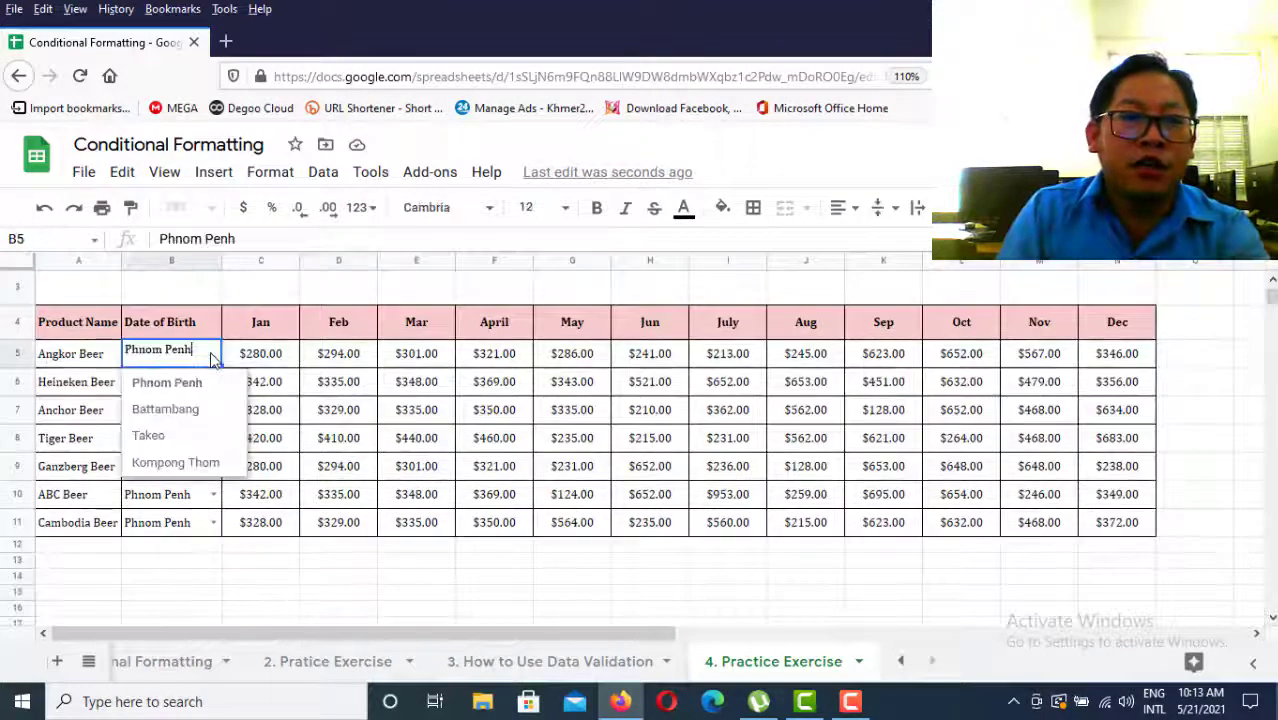
click(317, 570)
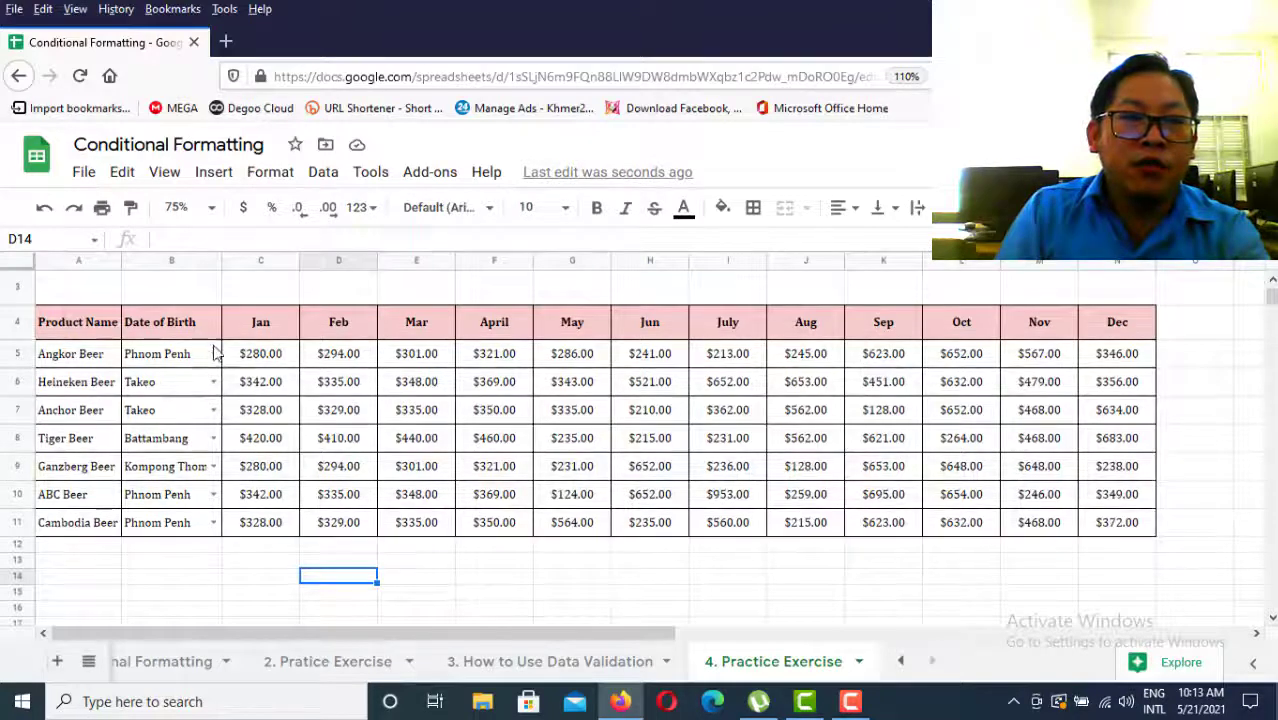
click(213, 354)
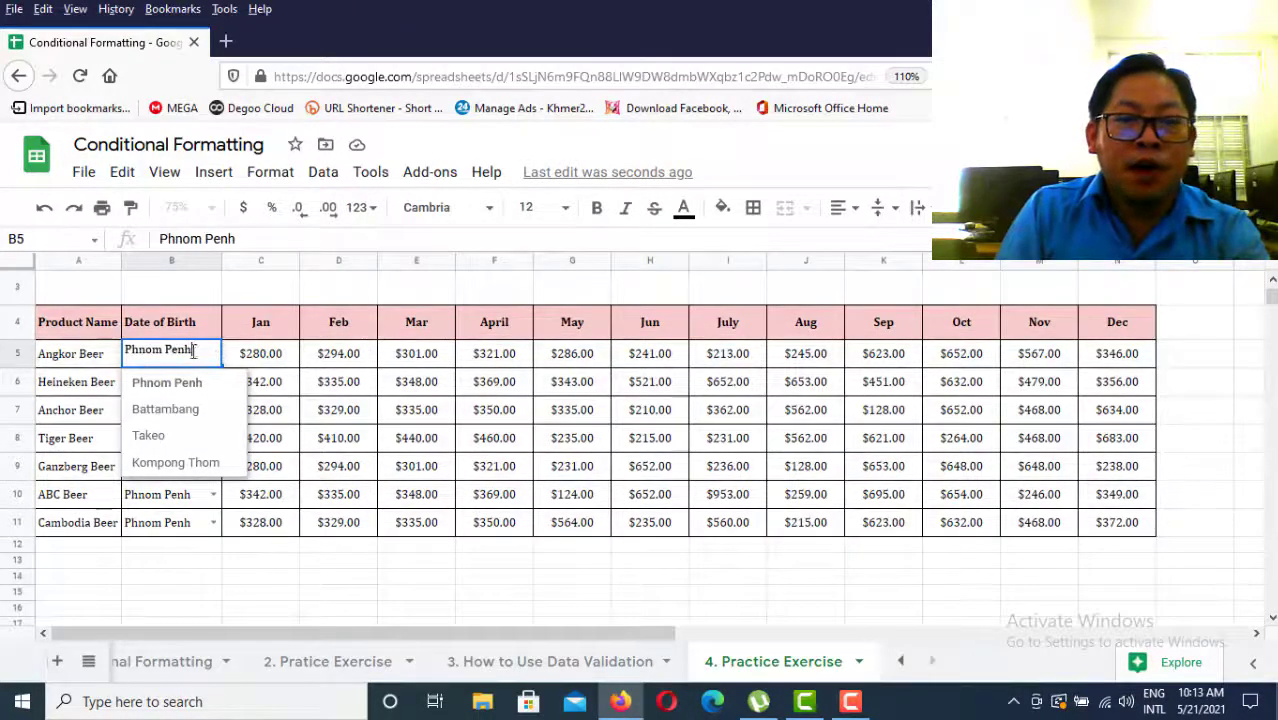
click(216, 592)
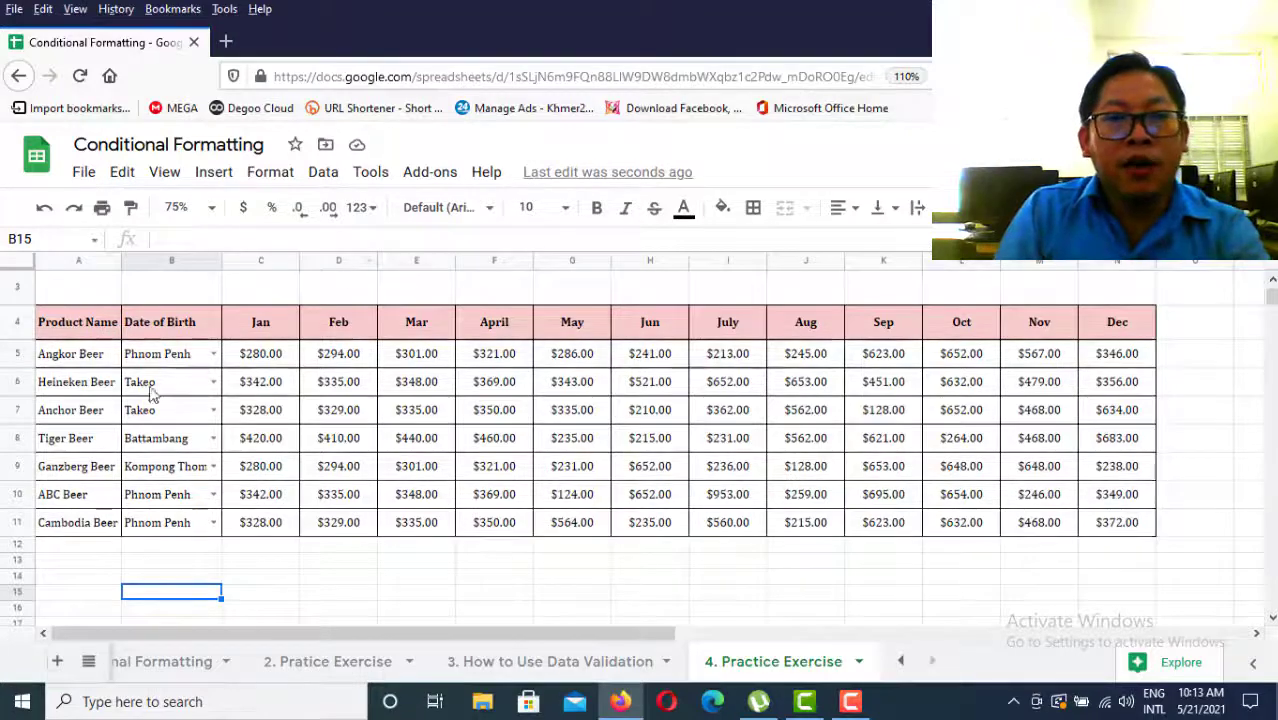
scroll(205, 395, up, 2)
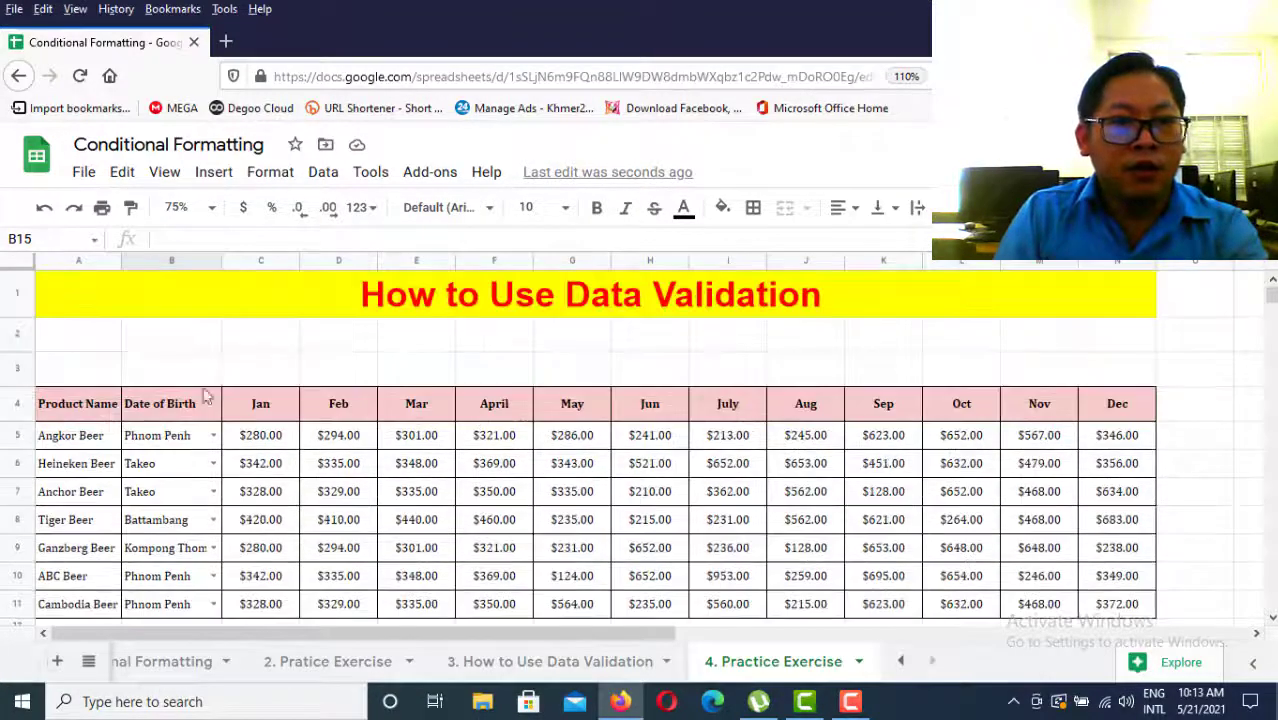
scroll(765, 585, down, 2)
scroll(780, 585, up, 2)
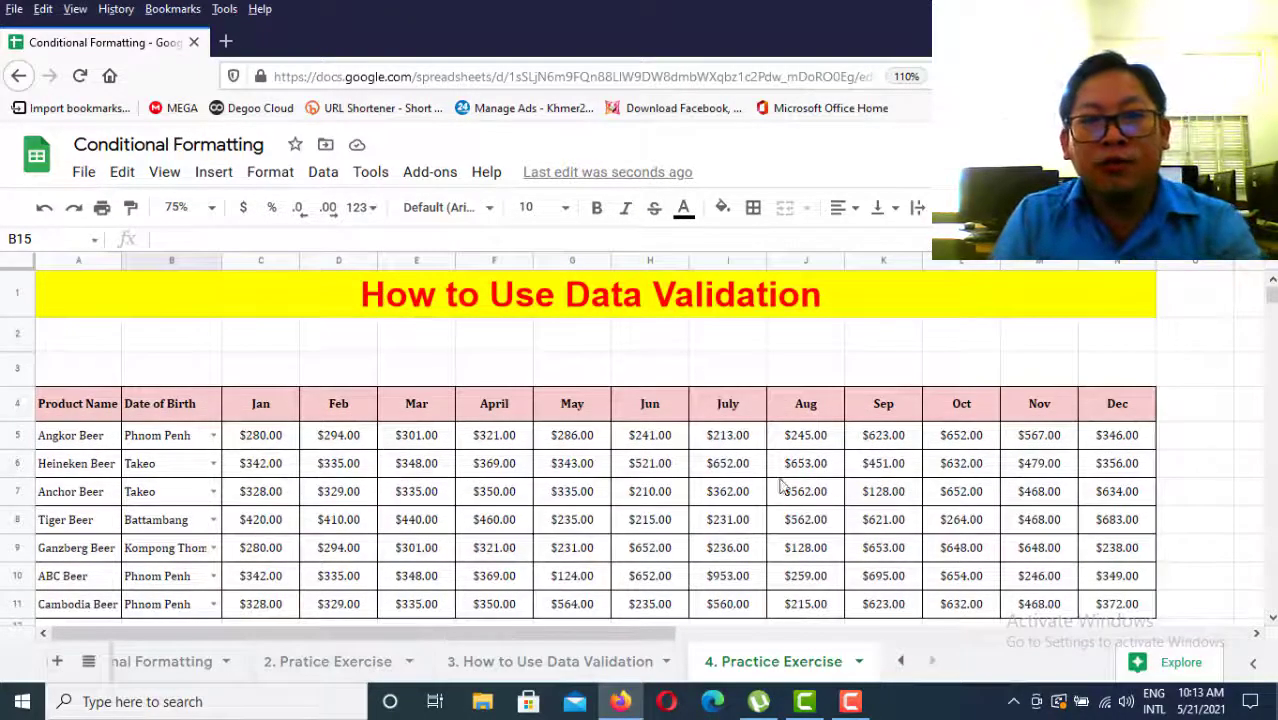
Review the "Less than" and "Greater than" tables on "1. How to Use Conditional Formatting" and the example on "3. How to Use Data Validation"
click(194, 662)
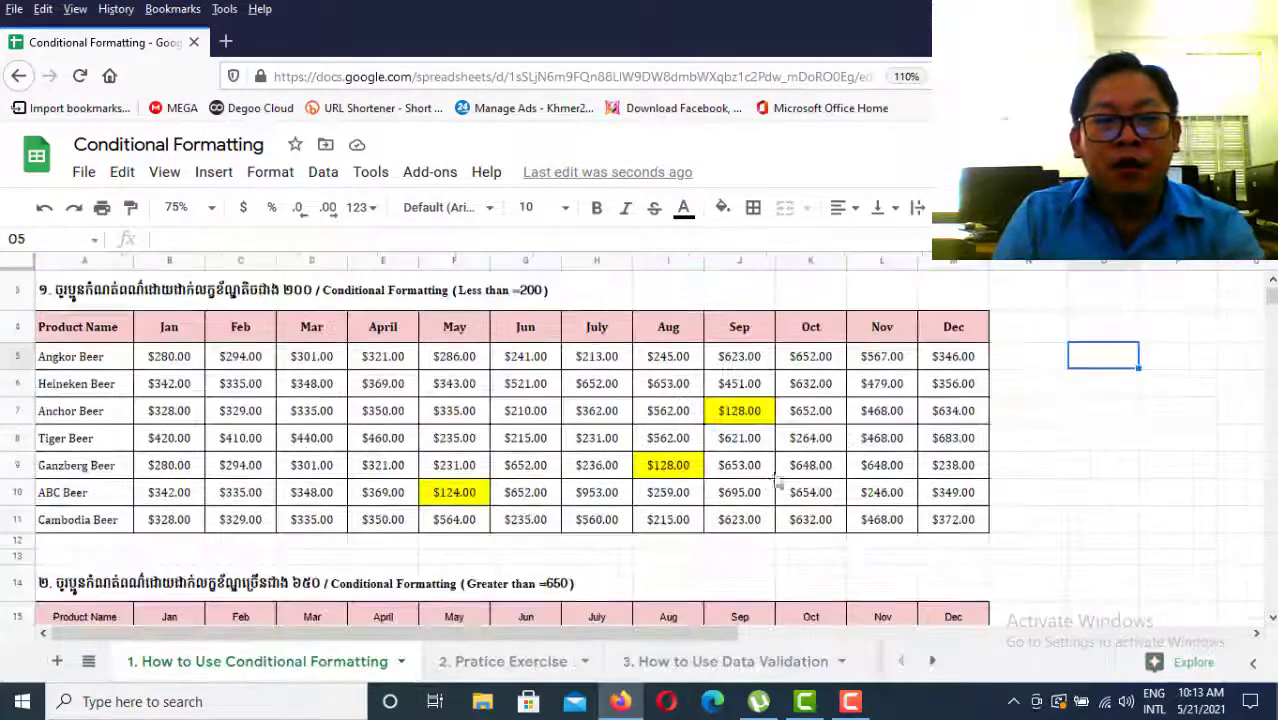
scroll(736, 528, up, 1)
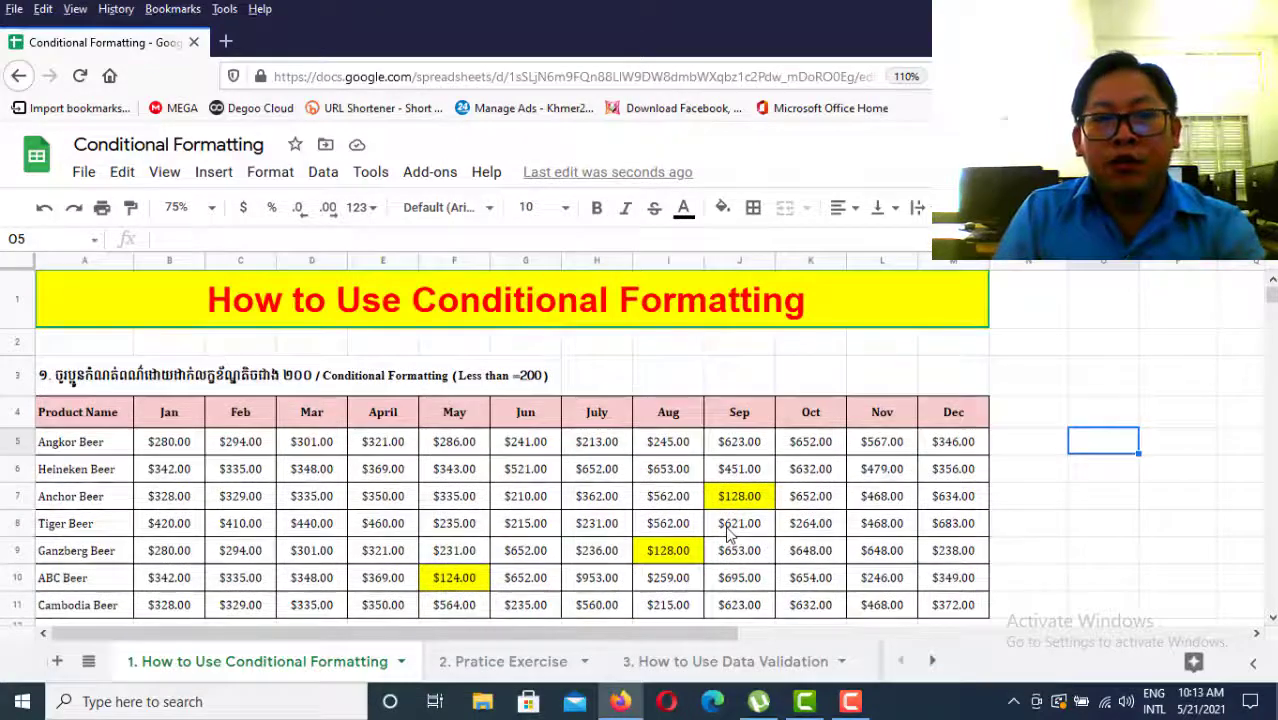
scroll(688, 433, down, 5)
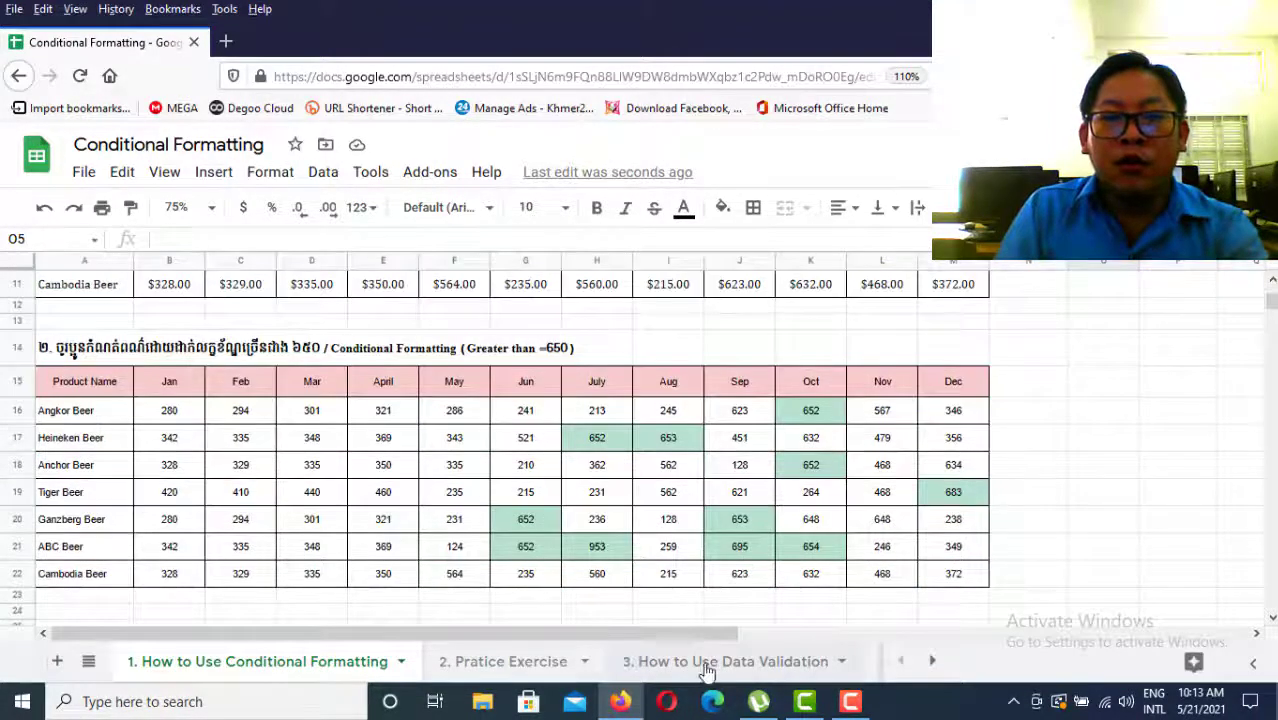
click(652, 662)
scroll(481, 541, up, 1)
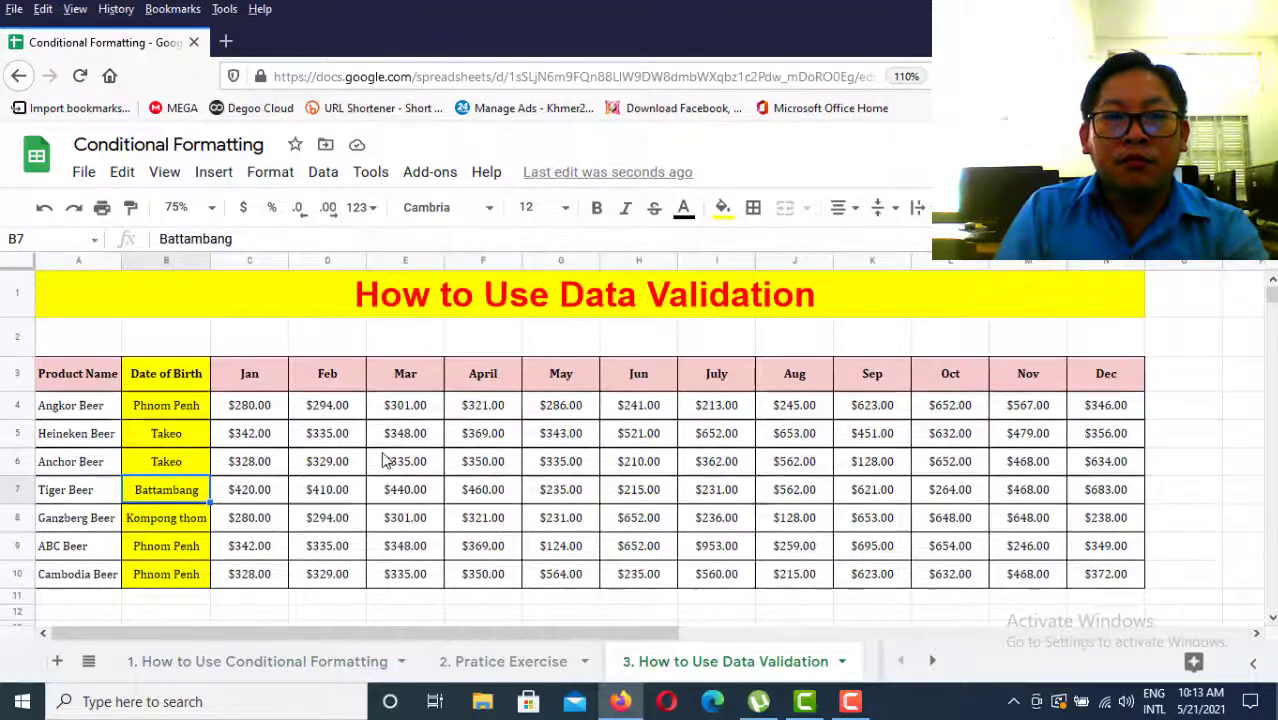
click(198, 405)
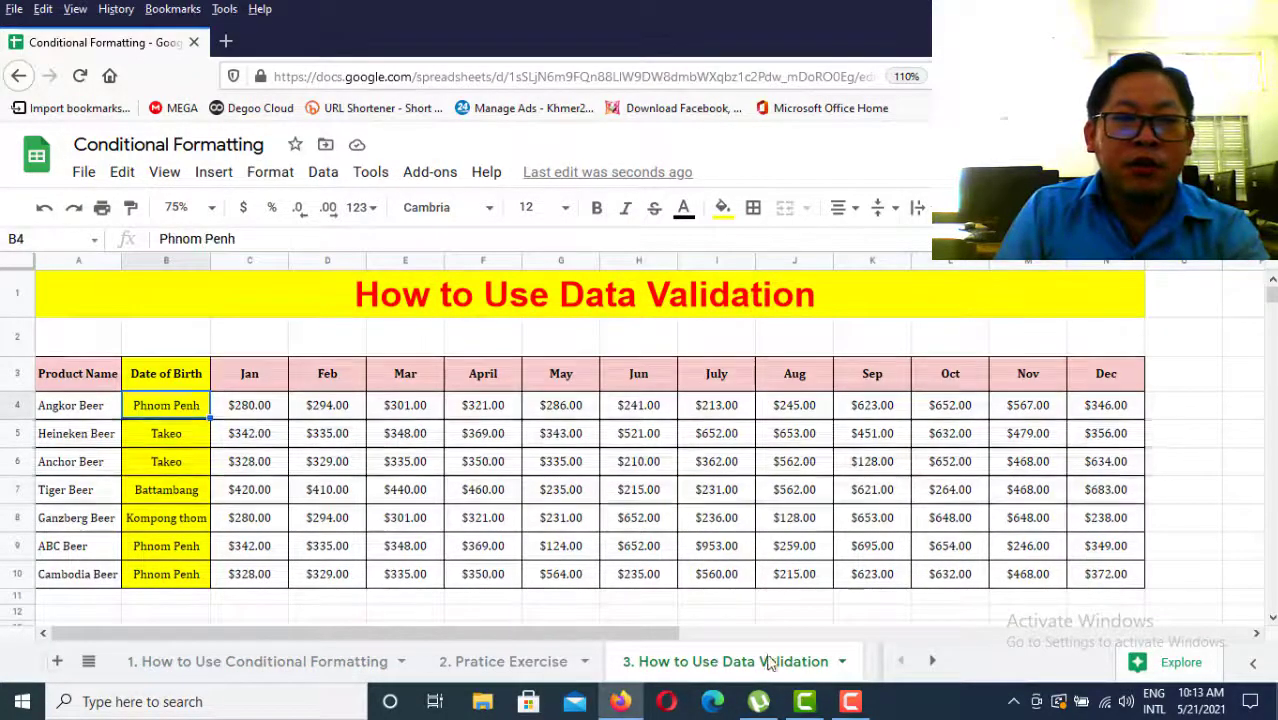
Return to "4. Practice Exercise" and recheck Angkor Beer's dropdown choices and the remaining Date of Birth entries
click(935, 664)
click(756, 662)
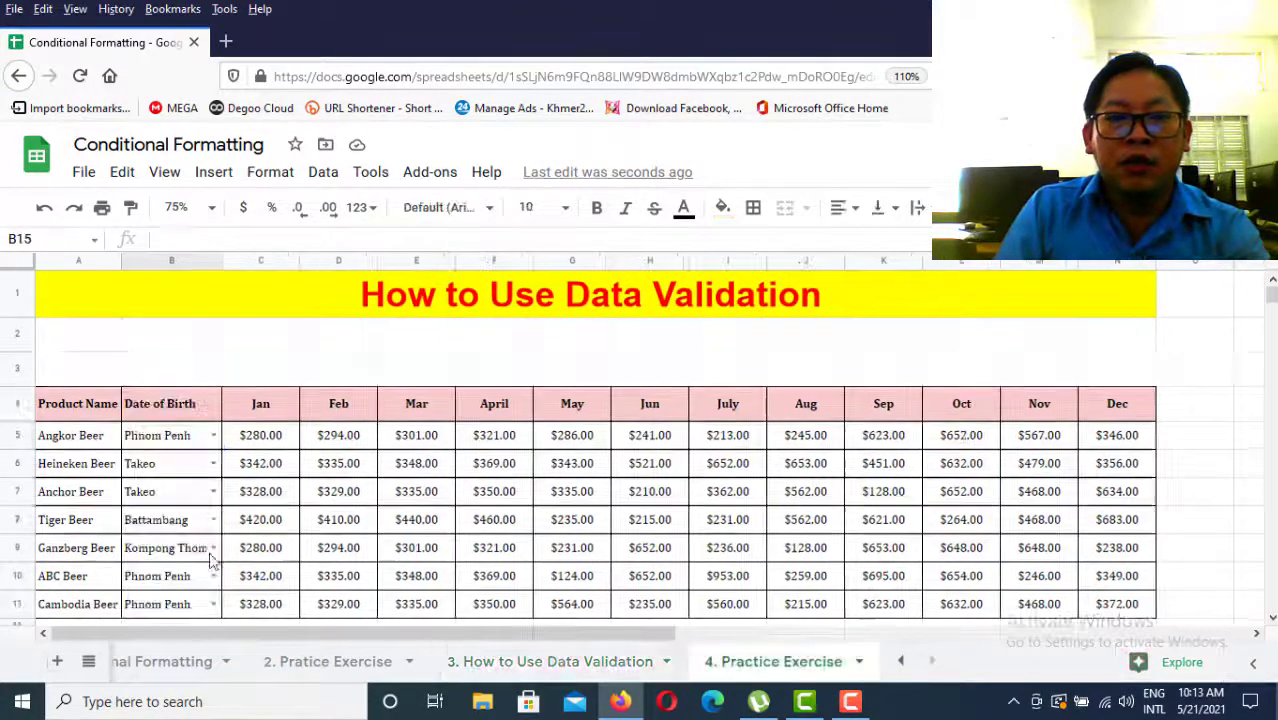
click(213, 435)
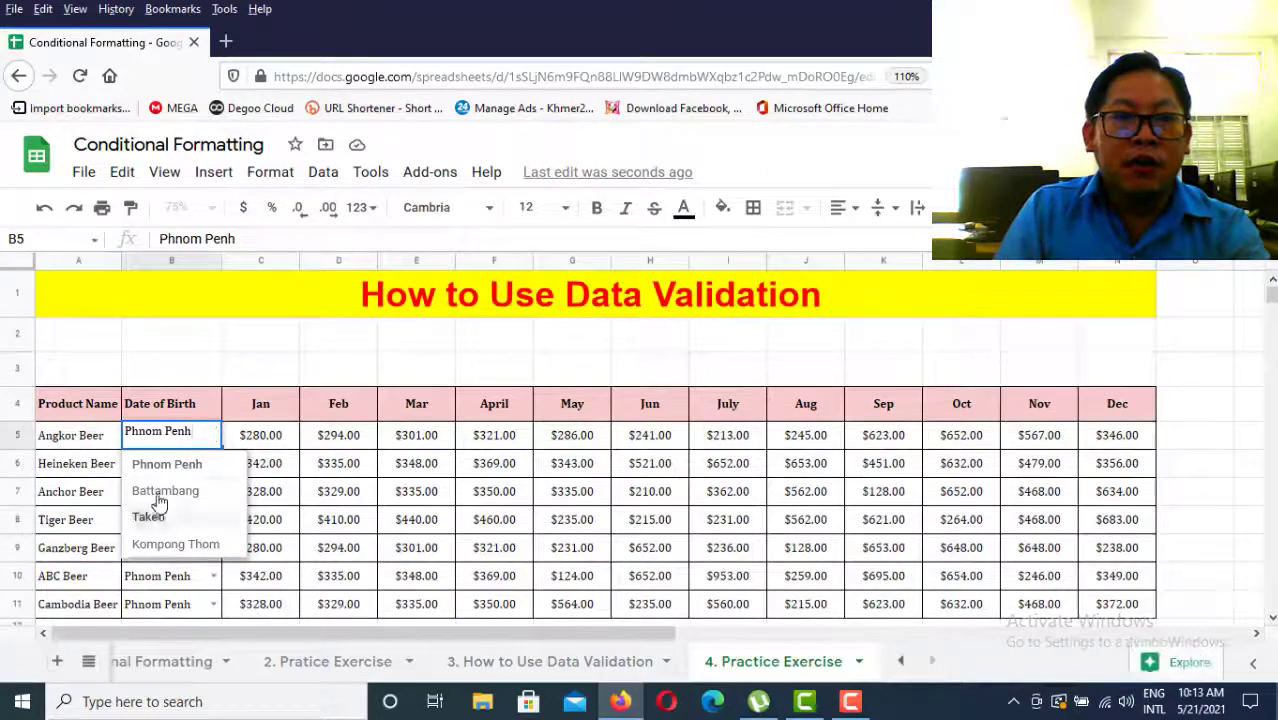
click(170, 334)
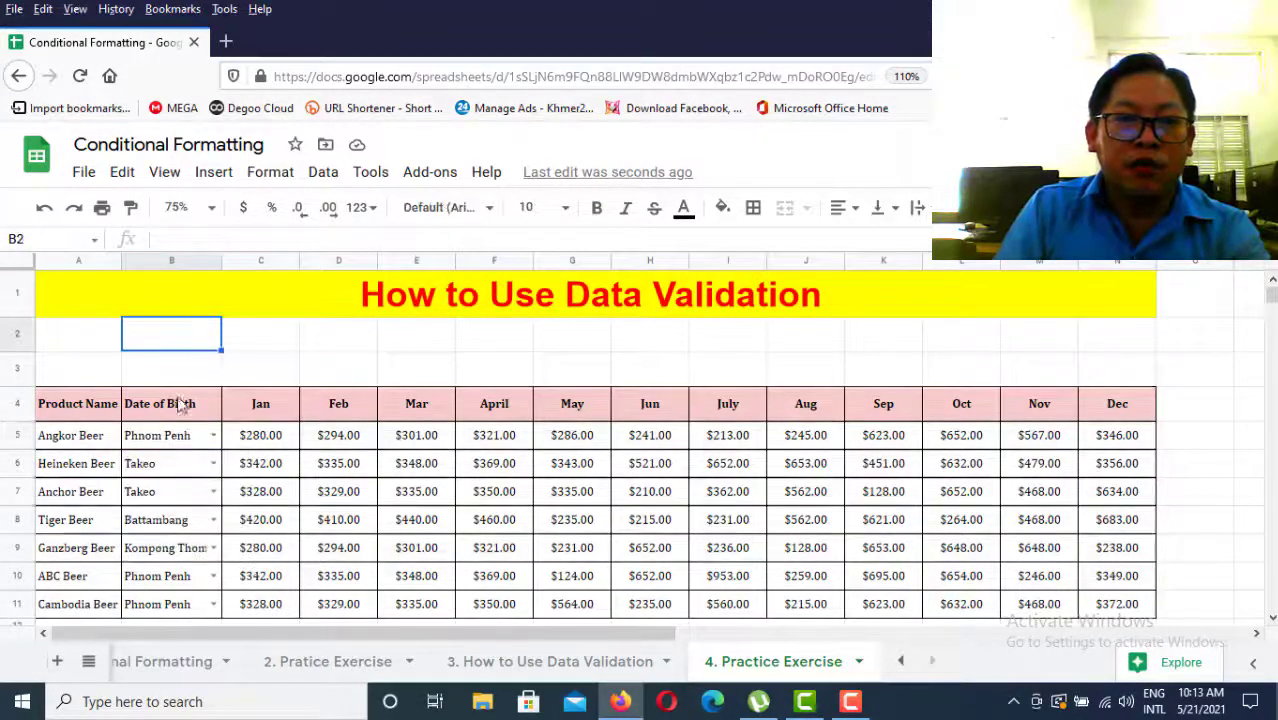
scroll(215, 520, down, 3)
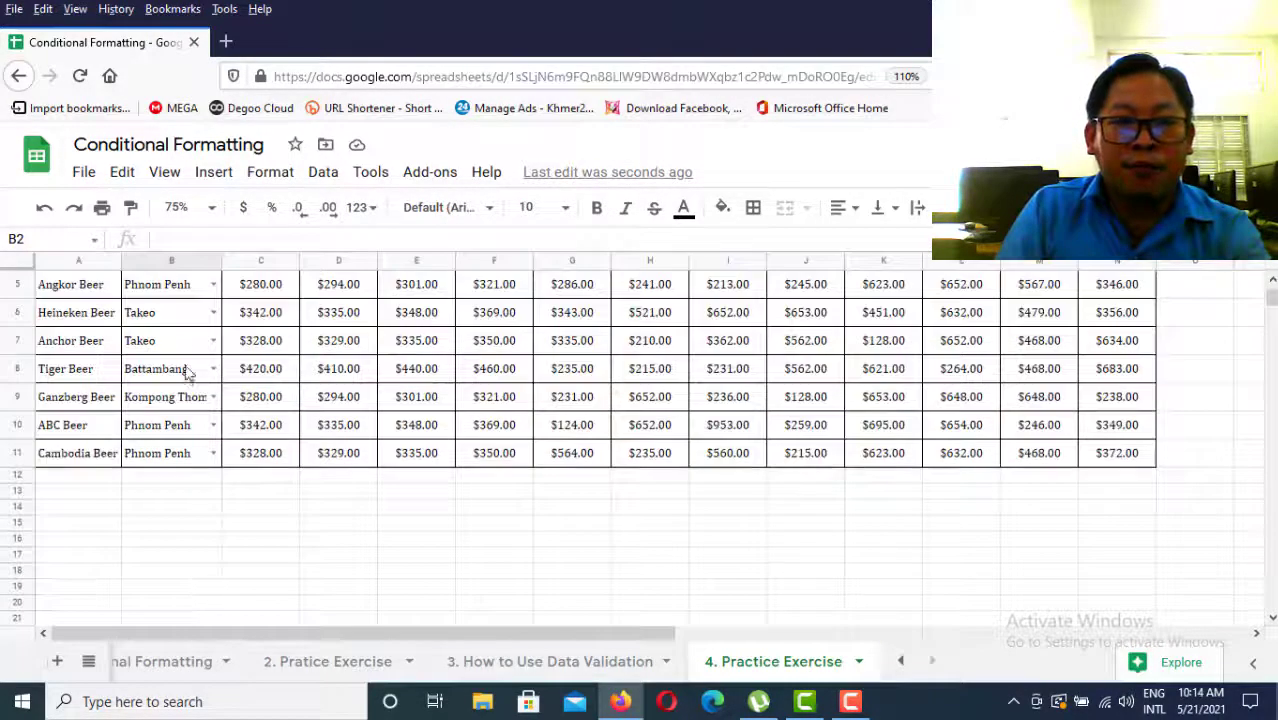